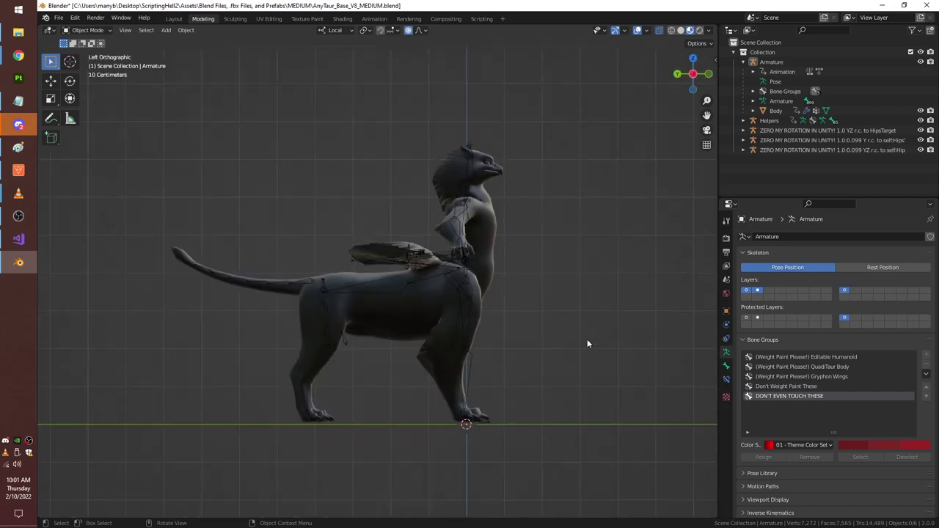
# Select the main Armature and hide the Helpers armature and the three "ZERO MY ROTATION IN UNITY!" armatures.
pyautogui.click(345, 343)
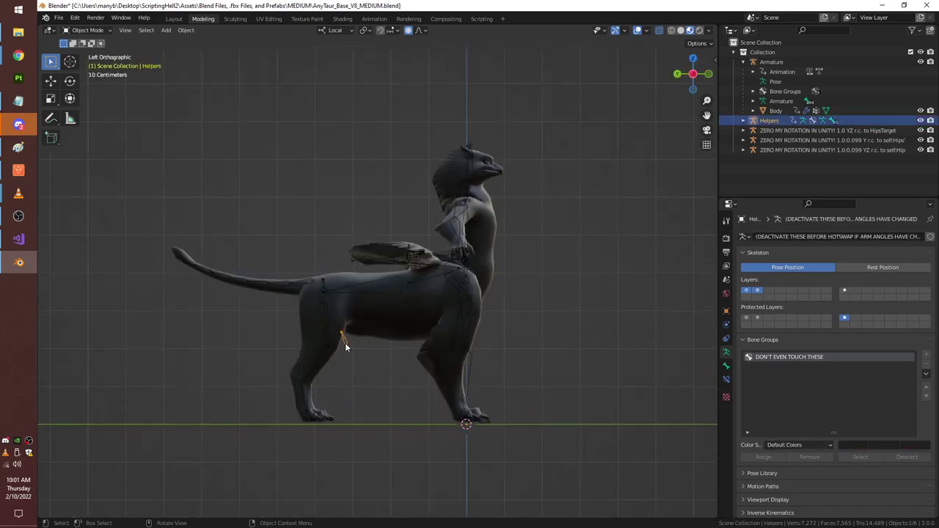
pyautogui.click(467, 283)
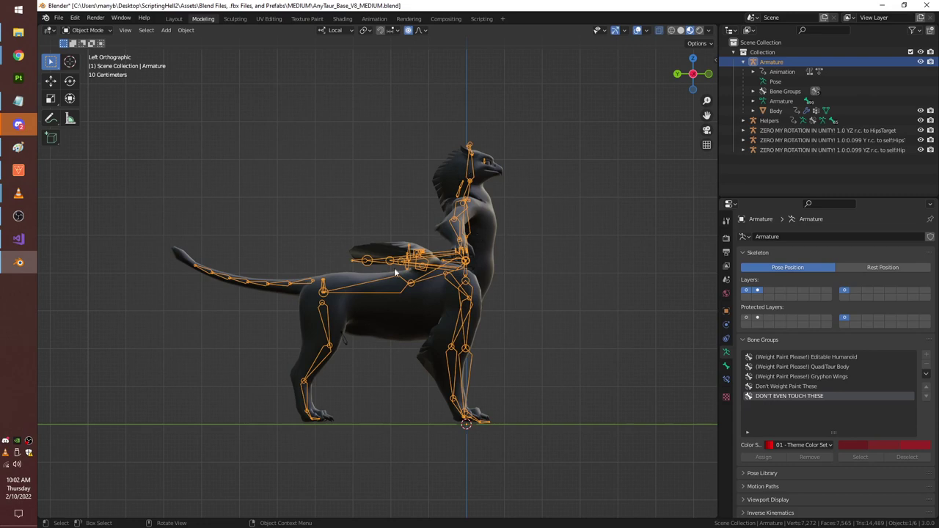
pyautogui.moveTo(919, 123); pyautogui.dragTo(920, 154)
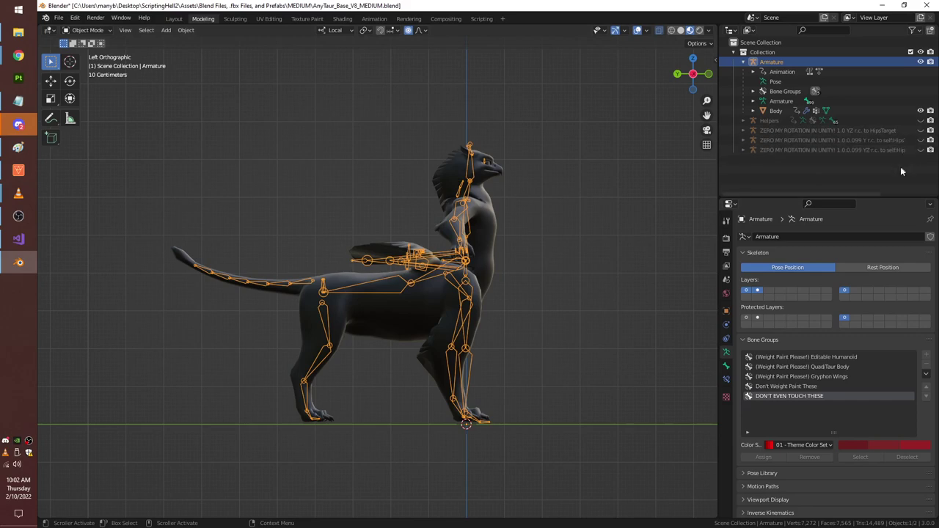
pyautogui.moveTo(550, 350); pyautogui.dragTo(480, 375, button='middle')
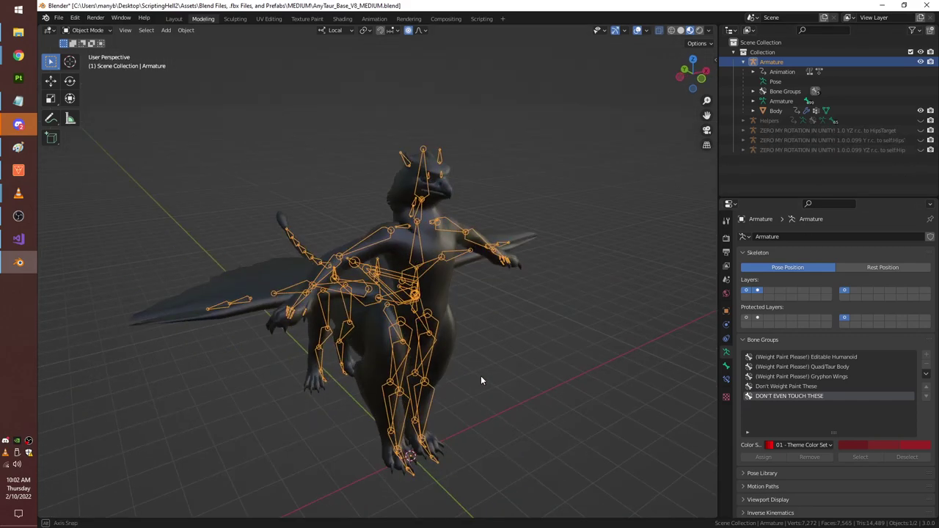
pyautogui.click(681, 79)
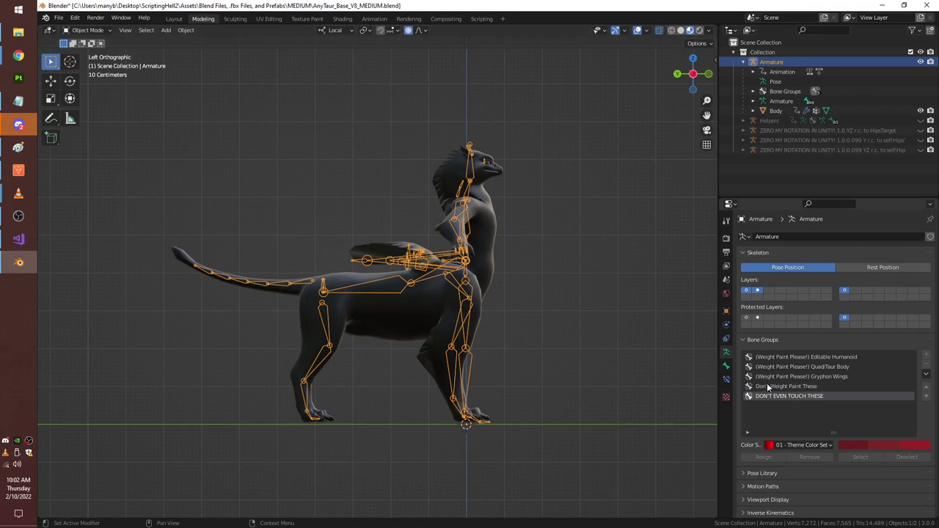
# Switch the main Armature from Object Mode to Pose Mode.
pyautogui.click(757, 292)
pyautogui.click(107, 31)
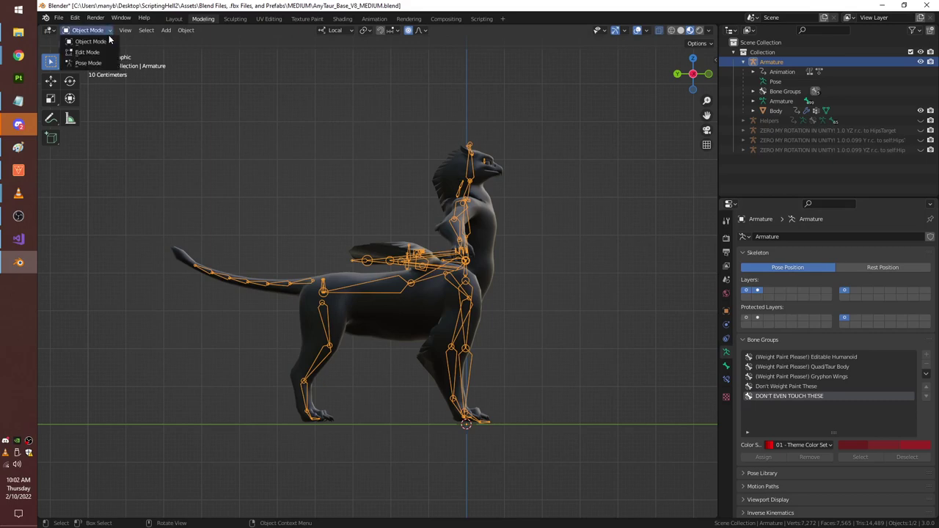
pyautogui.click(88, 63)
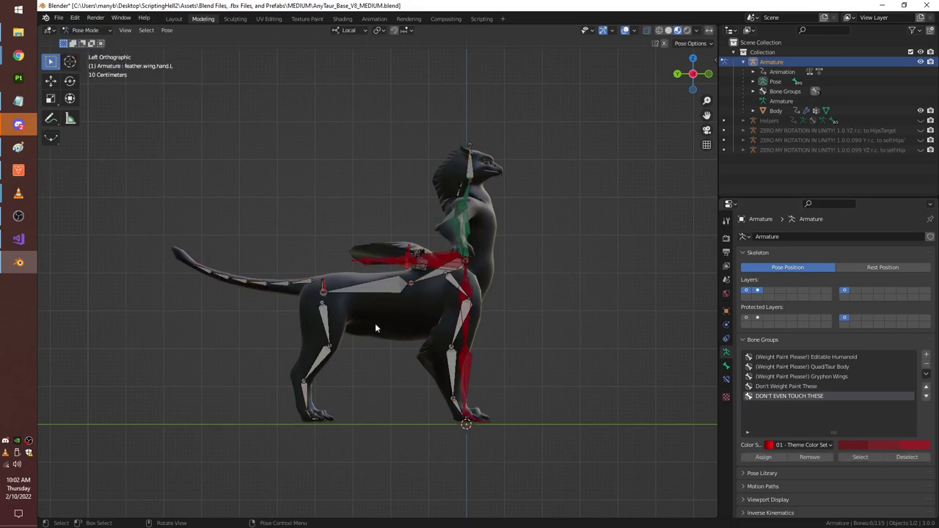
# Examine the colour-coded bones from the left side, close up at the hind hip and around the spine and front legs.
pyautogui.moveTo(590, 353); pyautogui.dragTo(678, 128, button='middle')
pyautogui.click(691, 76)
pyautogui.scroll(8, 315, 367)
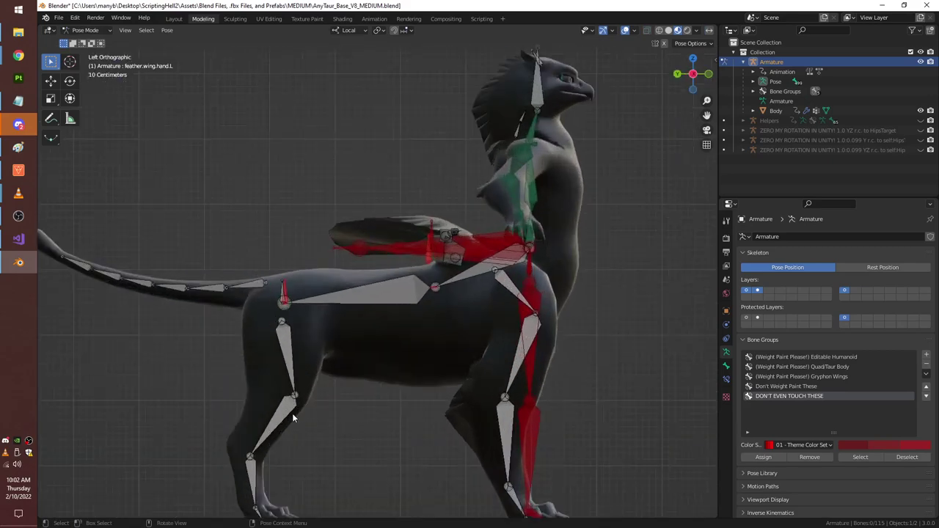
pyautogui.scroll(5, 262, 303)
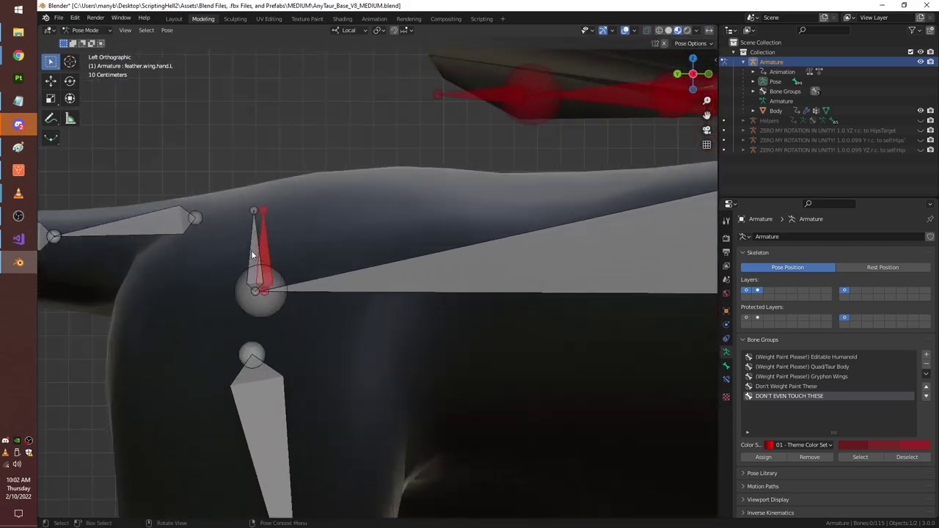
pyautogui.keyDown('shift'); pyautogui.moveTo(298, 309); pyautogui.dragTo(539, 298, button='middle'); pyautogui.keyUp('shift')
pyautogui.scroll(2, 354, 317)
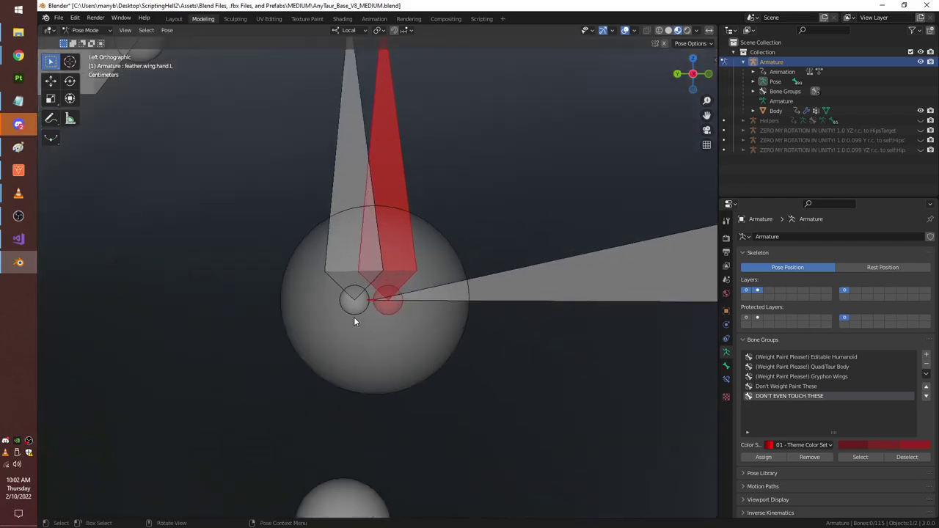
pyautogui.scroll(1, 367, 303)
pyautogui.scroll(-10, 372, 306)
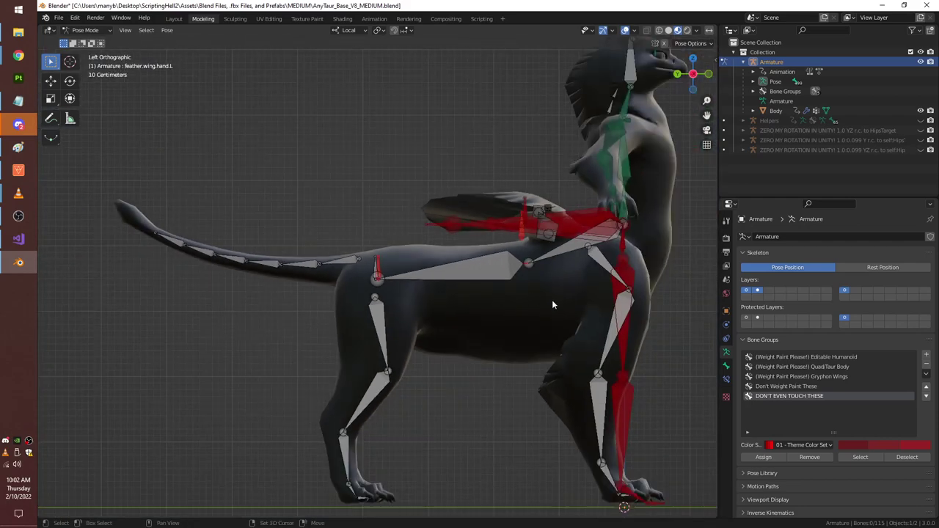
pyautogui.keyDown('shift'); pyautogui.moveTo(552, 304); pyautogui.dragTo(374, 282, button='middle'); pyautogui.keyUp('shift')
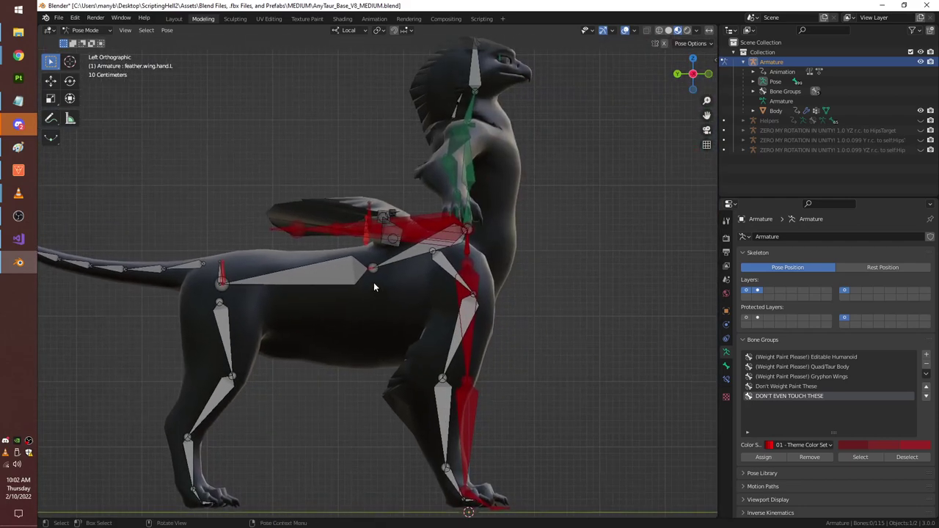
pyautogui.scroll(6, 372, 257)
pyautogui.scroll(-8, 416, 314)
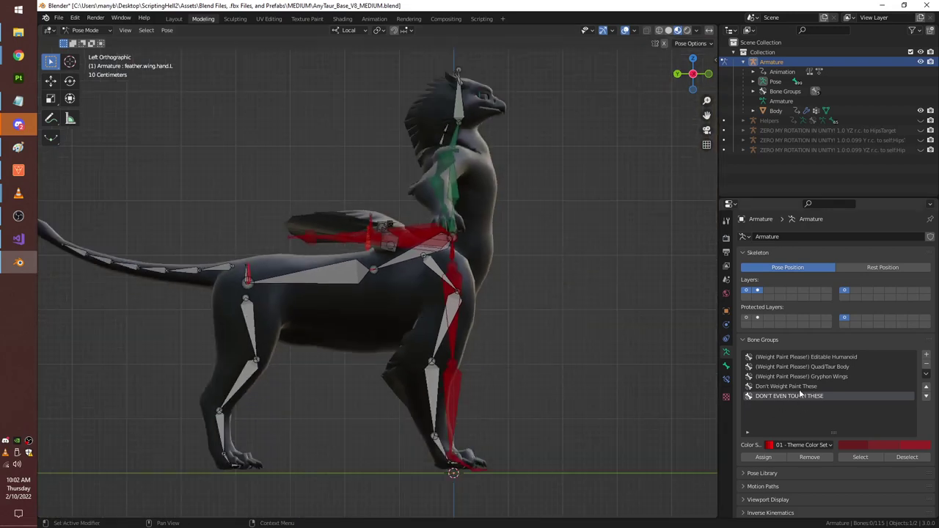
# Isolate the armature's first bone layer, and re-enable the second layer and the first layer of the second block.
pyautogui.click(747, 292)
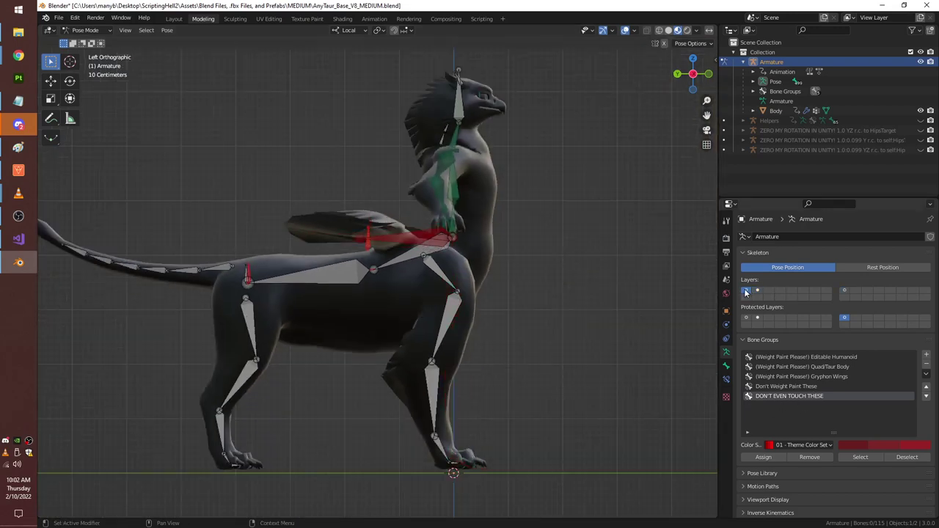
pyautogui.keyDown('shift'); pyautogui.click(758, 291); pyautogui.keyUp('shift')
pyautogui.keyDown('shift'); pyautogui.click(845, 292); pyautogui.keyUp('shift')
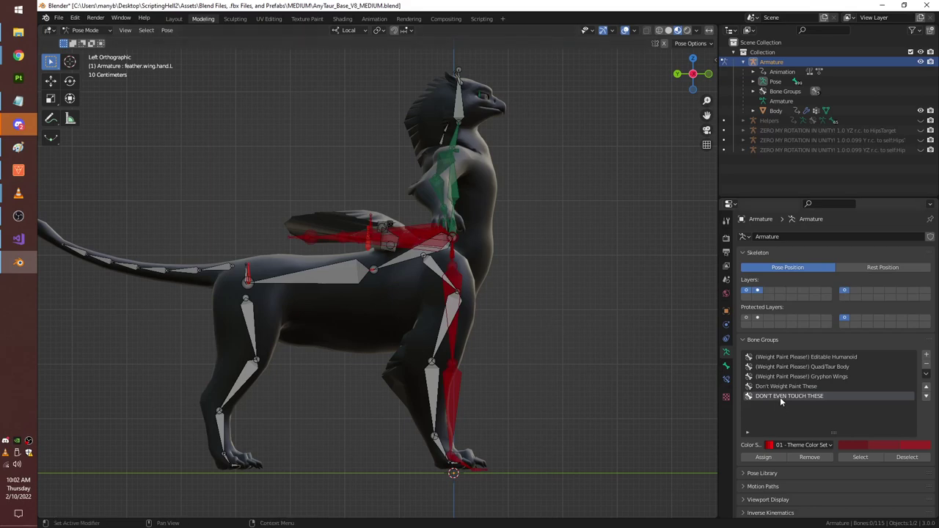
# Select all bones in the DON'T EVEN TOUCH THESE bone group and switch the armature to Edit Mode.
pyautogui.click(859, 457)
pyautogui.click(94, 31)
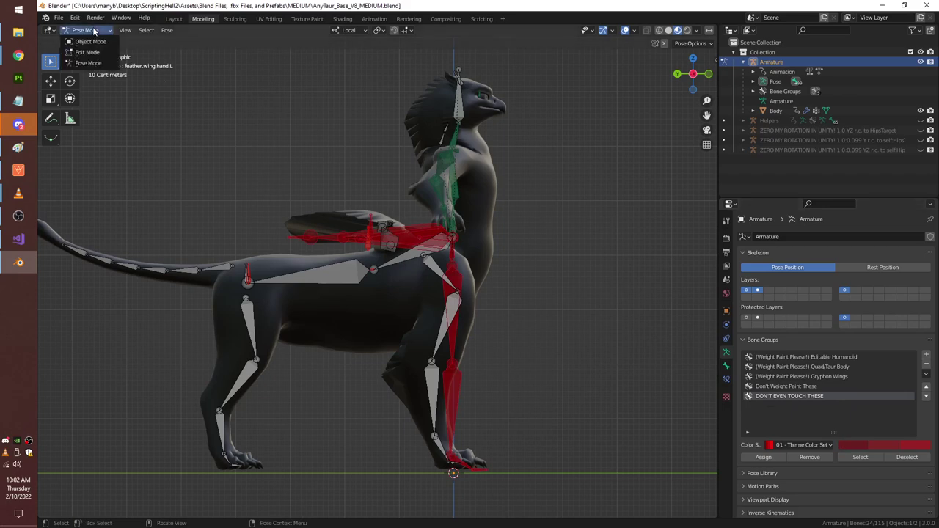
pyautogui.click(88, 53)
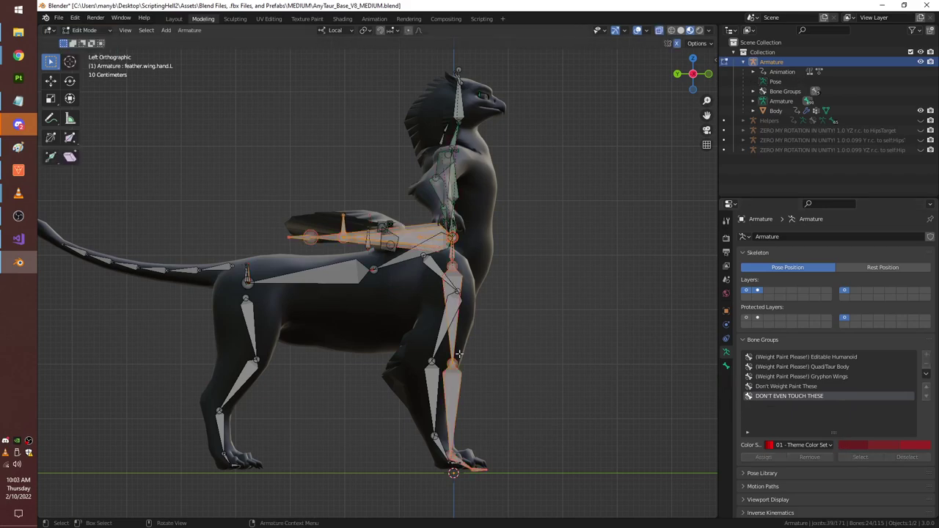
# Hide the selected bones to view the remaining skeleton, and undo the hiding.
pyautogui.press('h')
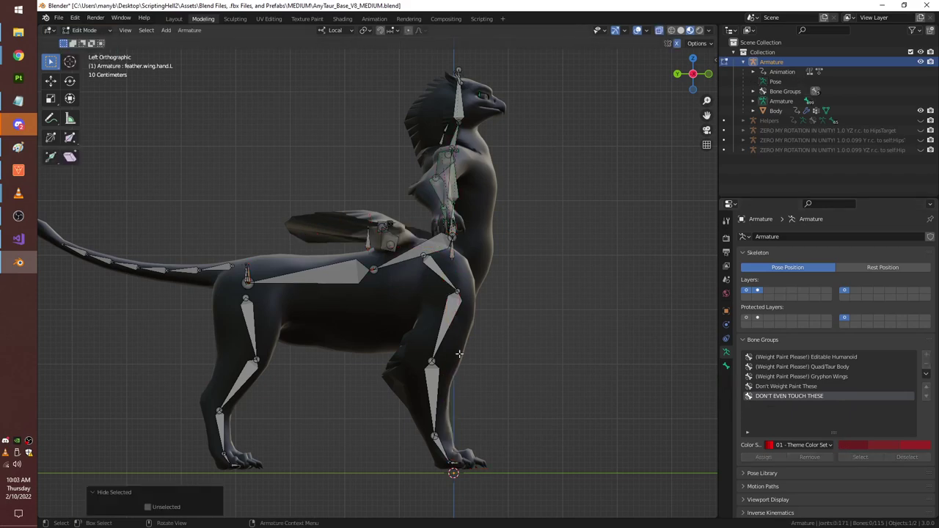
pyautogui.moveTo(528, 353)
pyautogui.mouseDown(button='middle')
pyautogui.moveTo(356, 357)
pyautogui.moveTo(515, 360)
pyautogui.mouseUp(button='middle')
pyautogui.press('ctrl')
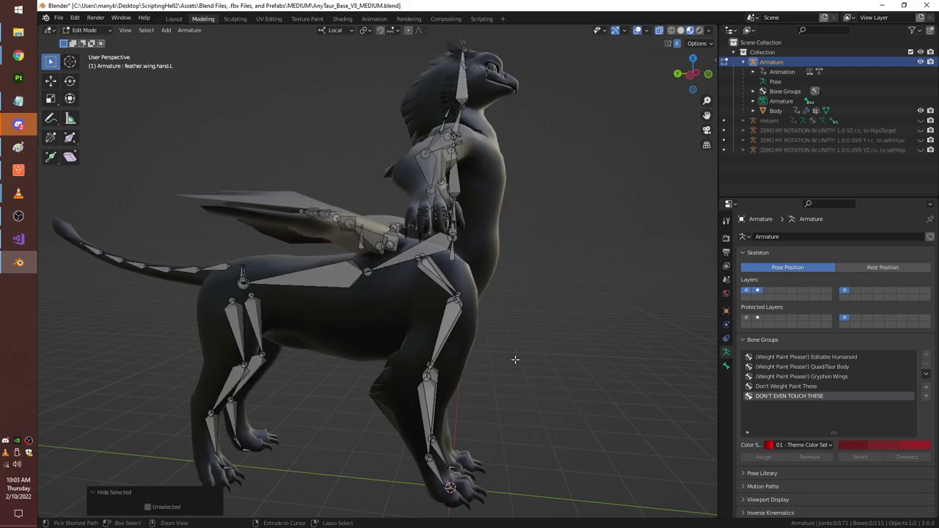
pyautogui.keyDown('ctrl'); pyautogui.click(515, 360); pyautogui.keyUp('ctrl')
# Examine the selected leg bones against the front legs, paws and hind legs from the front and in perspective.
pyautogui.moveTo(573, 394); pyautogui.dragTo(355, 418, button='middle')
pyautogui.click(685, 79)
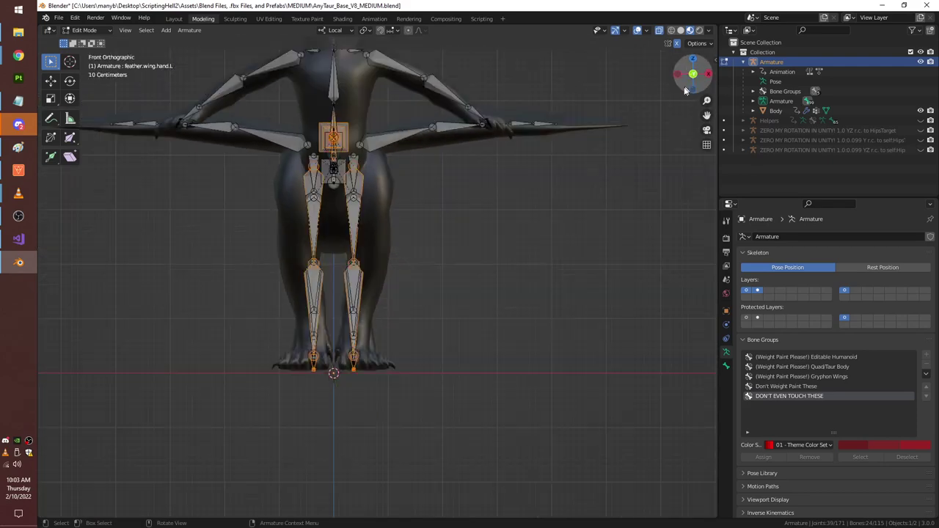
pyautogui.scroll(6, 380, 431)
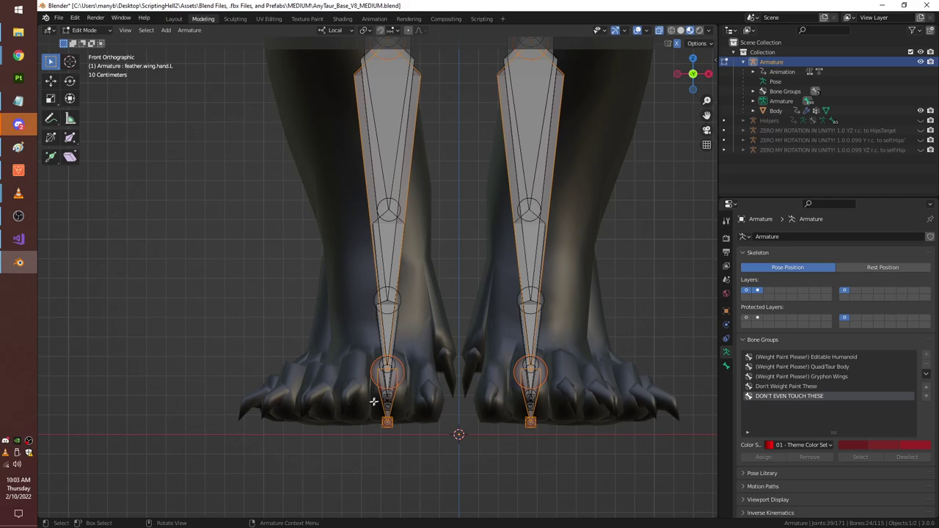
pyautogui.moveTo(323, 371); pyautogui.dragTo(394, 407, button='middle')
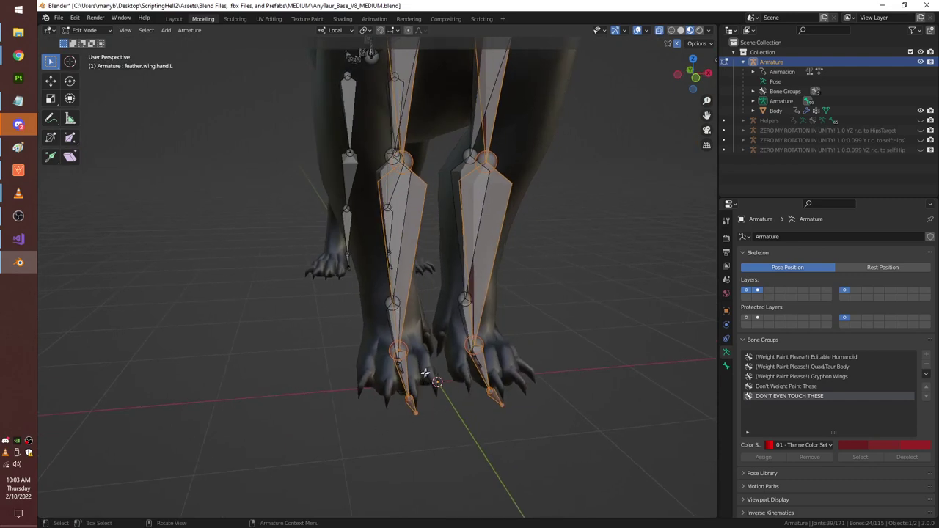
pyautogui.click(701, 84)
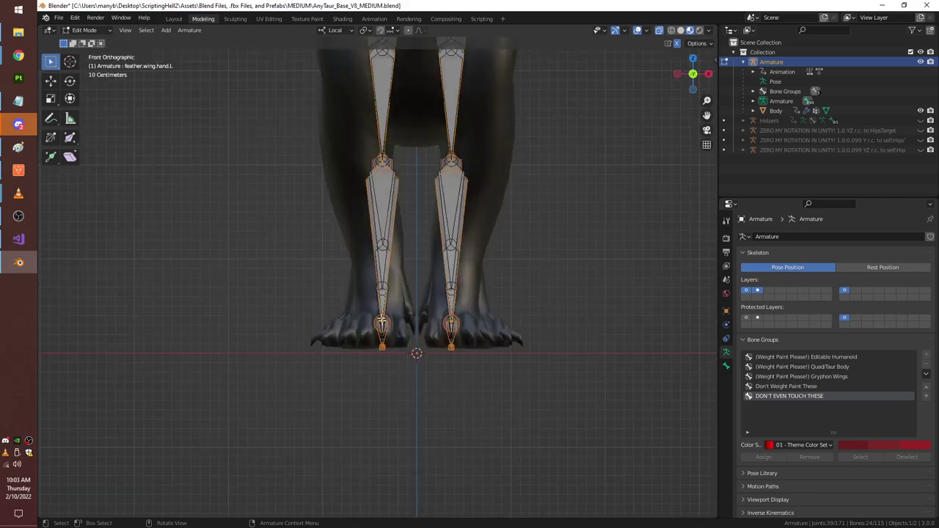
pyautogui.moveTo(338, 296); pyautogui.dragTo(375, 293, button='middle')
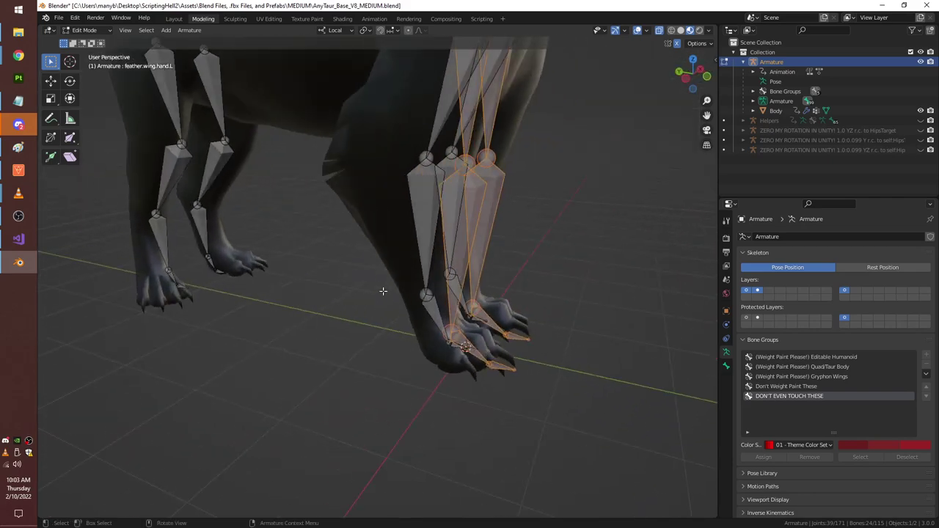
pyautogui.moveTo(168, 273); pyautogui.dragTo(197, 273, button='middle')
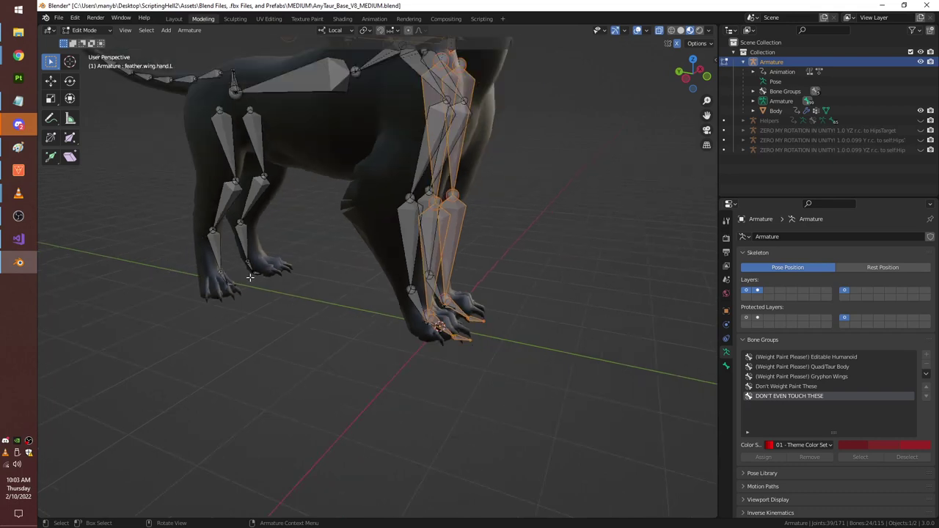
pyautogui.moveTo(390, 318); pyautogui.dragTo(367, 318, button='middle')
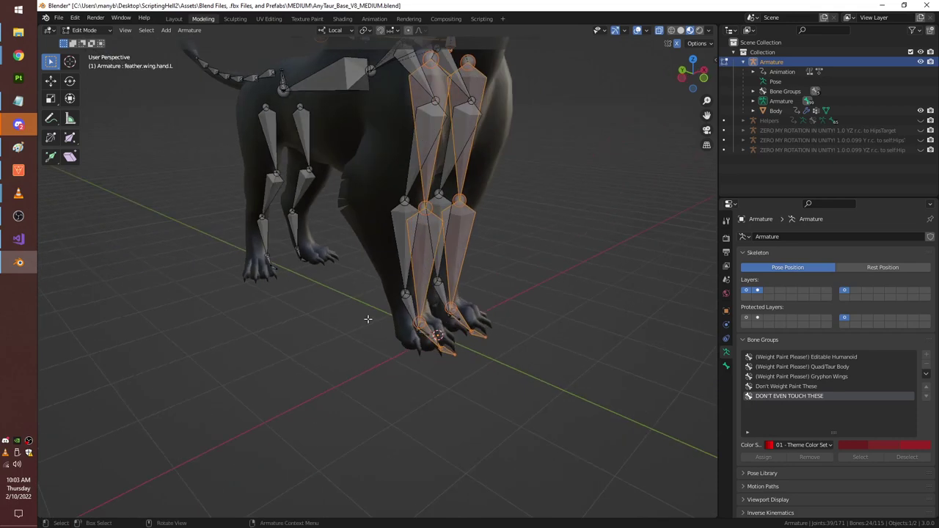
# Try moving the knee joint of the left hind thigh bone about 0.3 m along local X, and undo the move.
pyautogui.click(277, 173)
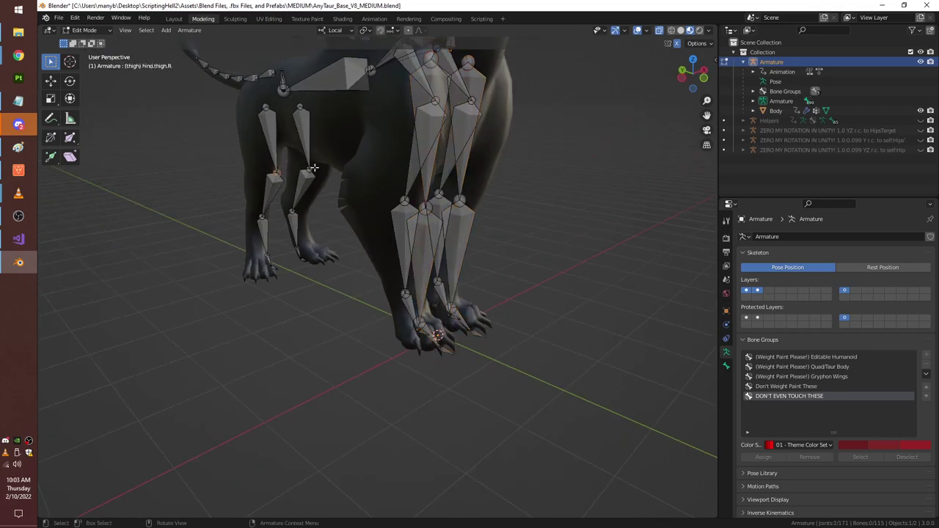
pyautogui.moveTo(361, 239); pyautogui.dragTo(325, 224, button='middle')
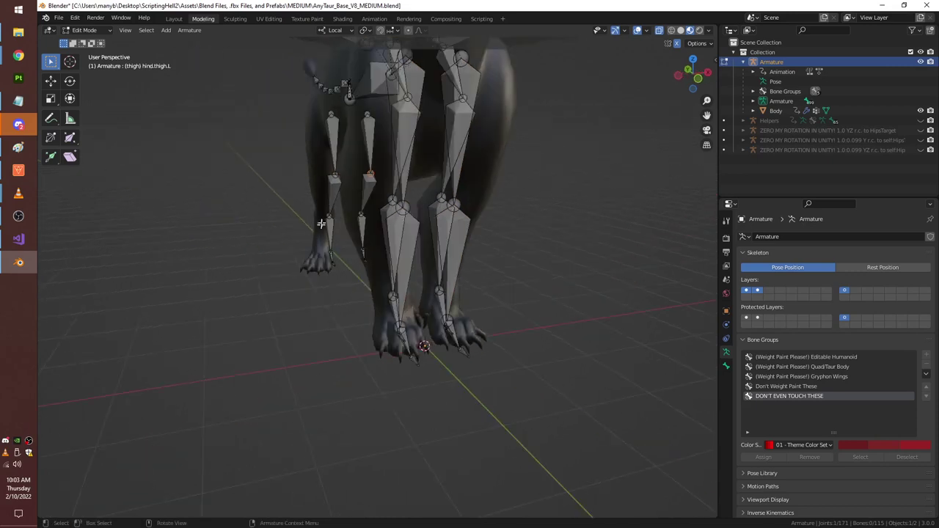
pyautogui.click(694, 85)
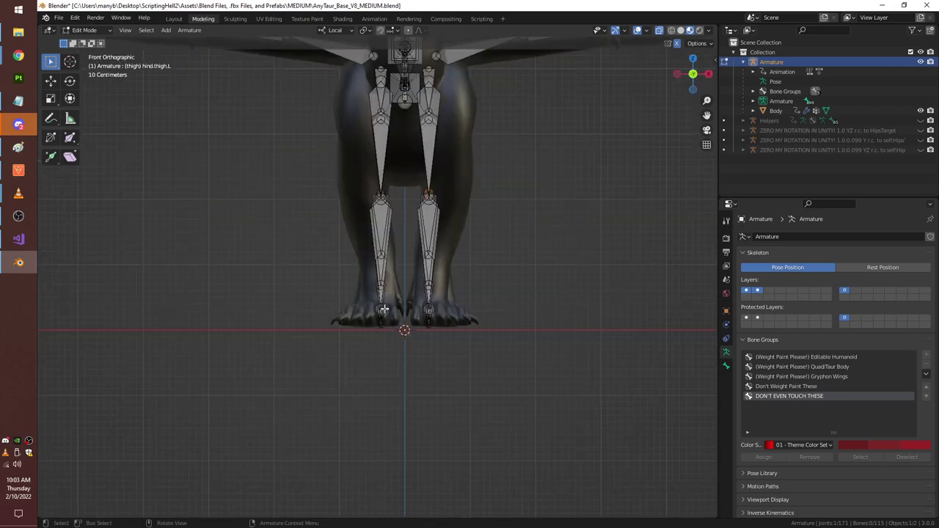
pyautogui.moveTo(415, 314); pyautogui.dragTo(476, 319, button='middle')
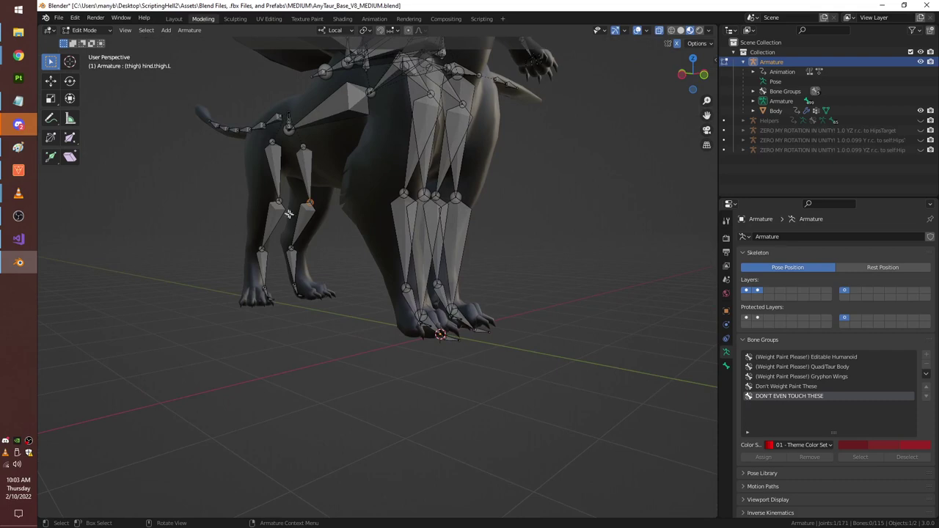
pyautogui.press('g')
pyautogui.press('x')
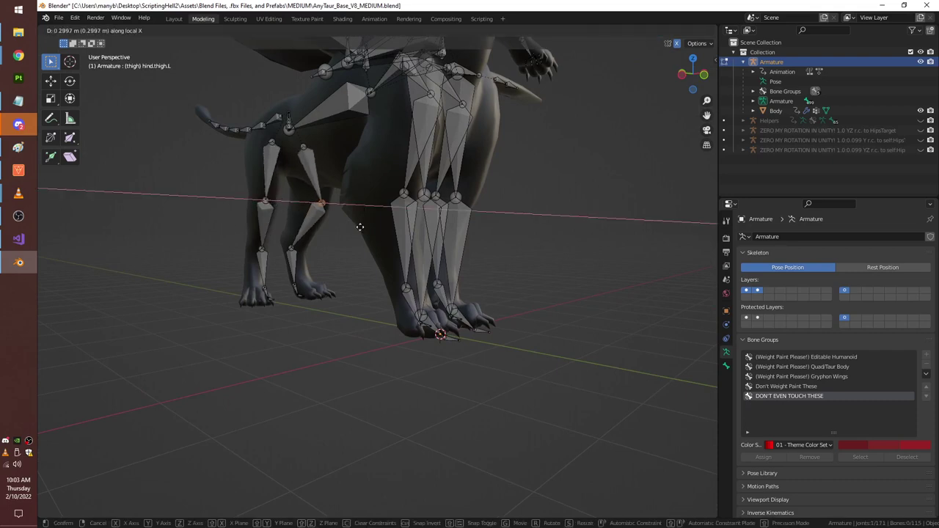
pyautogui.click(359, 228)
pyautogui.hotkey('ctrl', 'z')
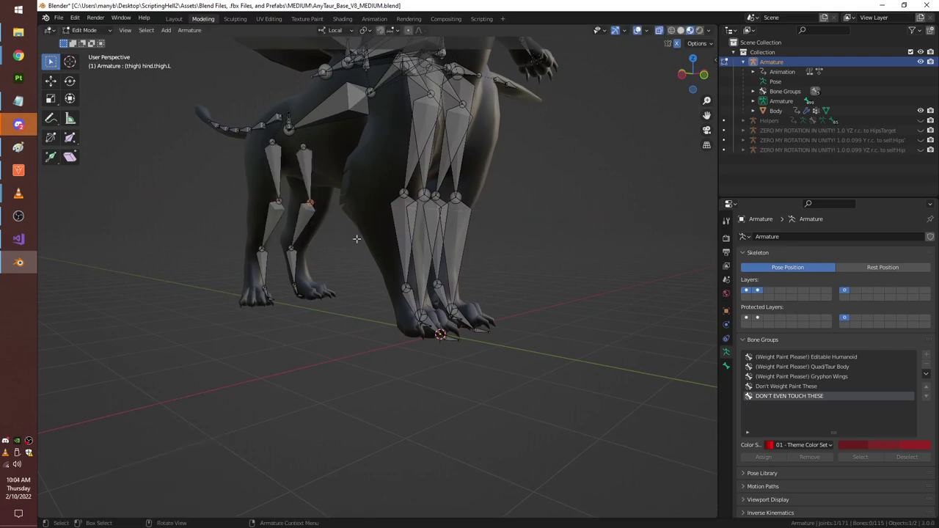
# Show the whole creature and its skeleton in left orthographic view.
pyautogui.click(684, 81)
pyautogui.scroll(-3, 591, 195)
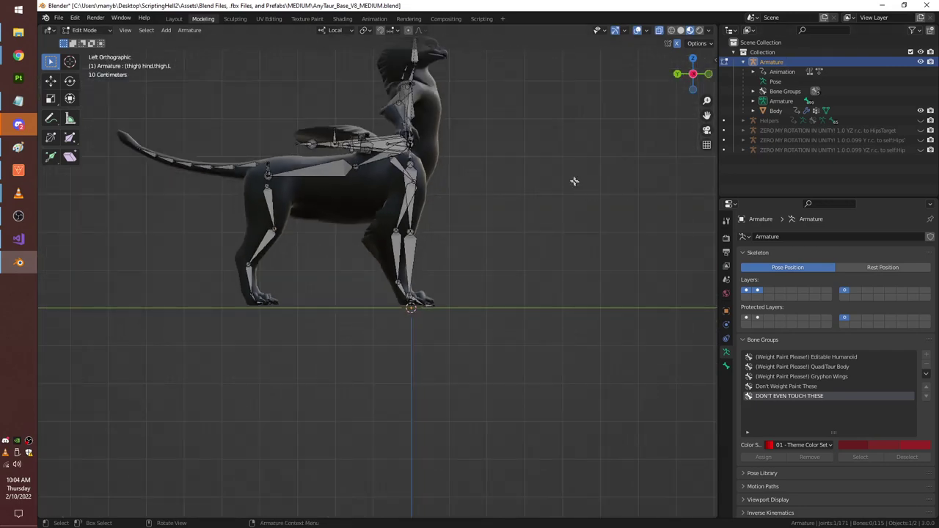
pyautogui.keyDown('shift'); pyautogui.moveTo(541, 147); pyautogui.dragTo(592, 210, button='middle'); pyautogui.keyUp('shift')
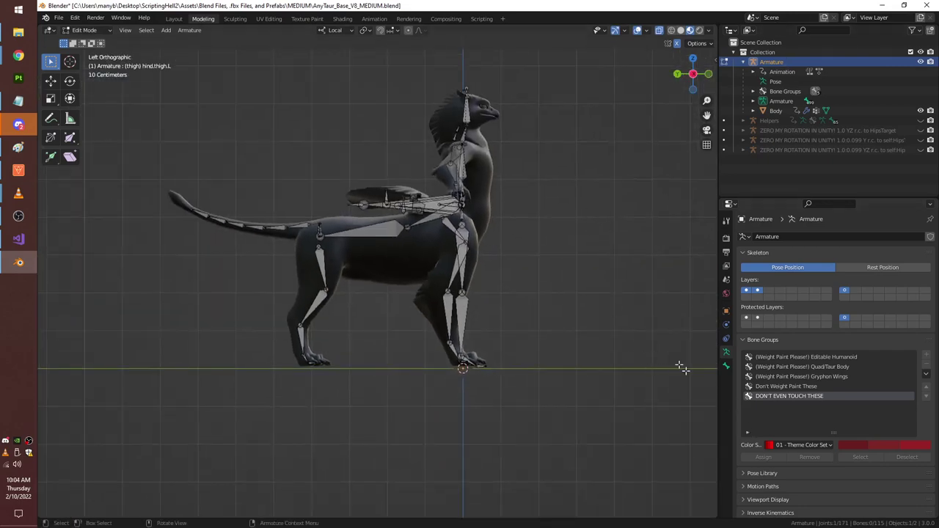
pyautogui.click(88, 30)
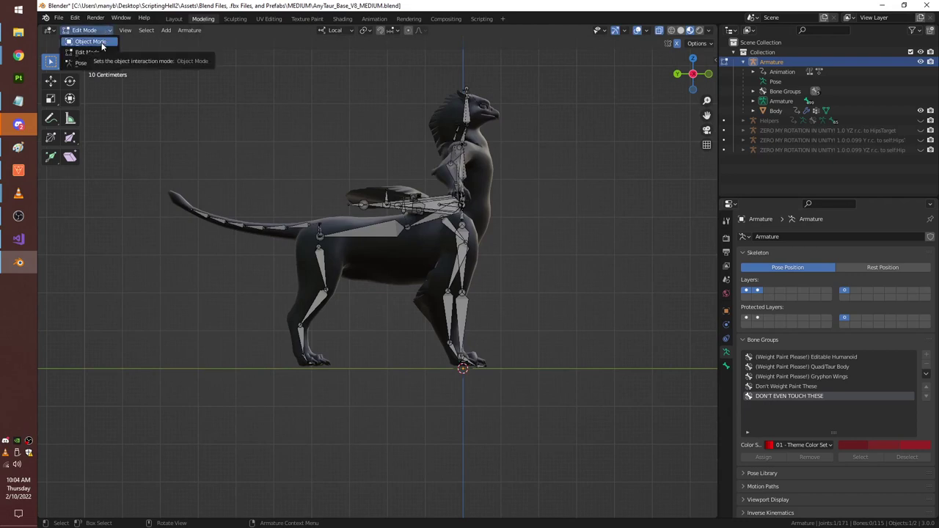
pyautogui.click(89, 41)
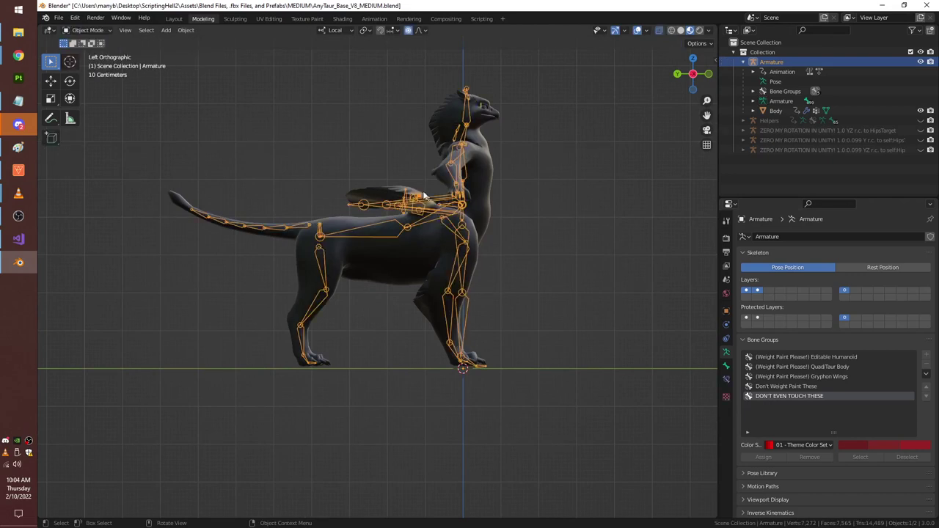
pyautogui.click(85, 30)
pyautogui.click(86, 53)
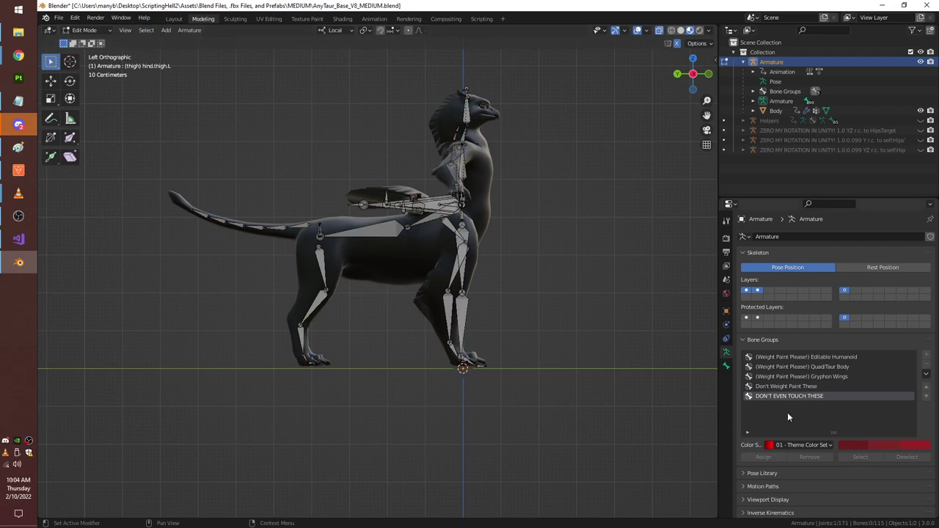
# Select the bones of the DON'T EVEN TOUCH THESE group in Pose Mode, and hide them in Edit Mode.
pyautogui.click(80, 30)
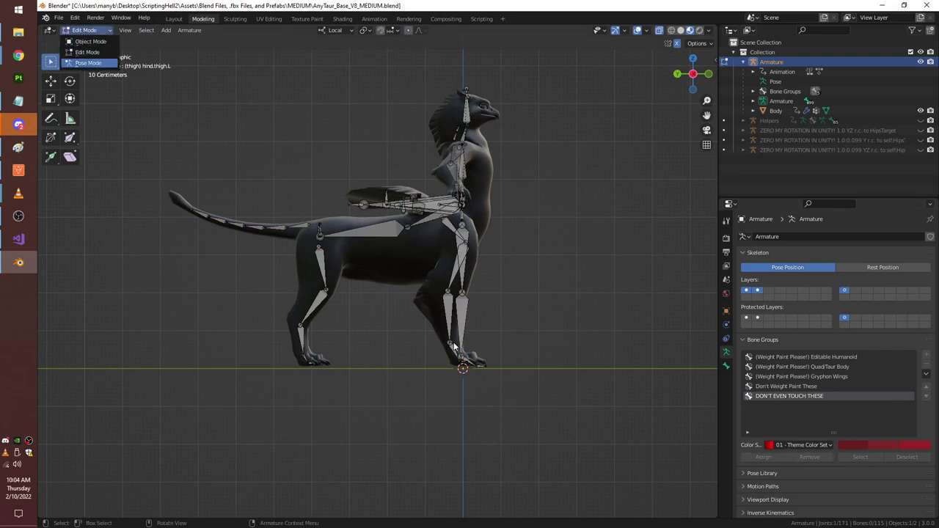
pyautogui.press('Return')
pyautogui.click(857, 457)
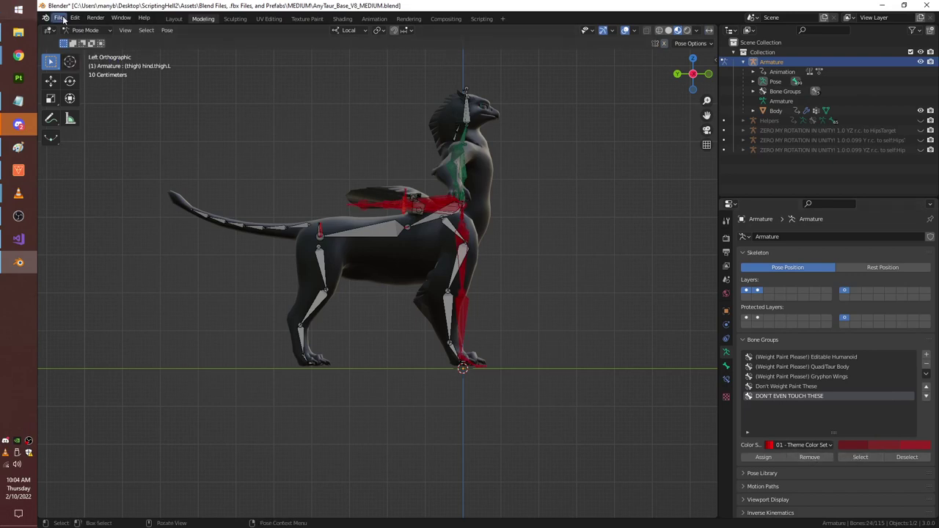
pyautogui.click(84, 30)
pyautogui.click(81, 46)
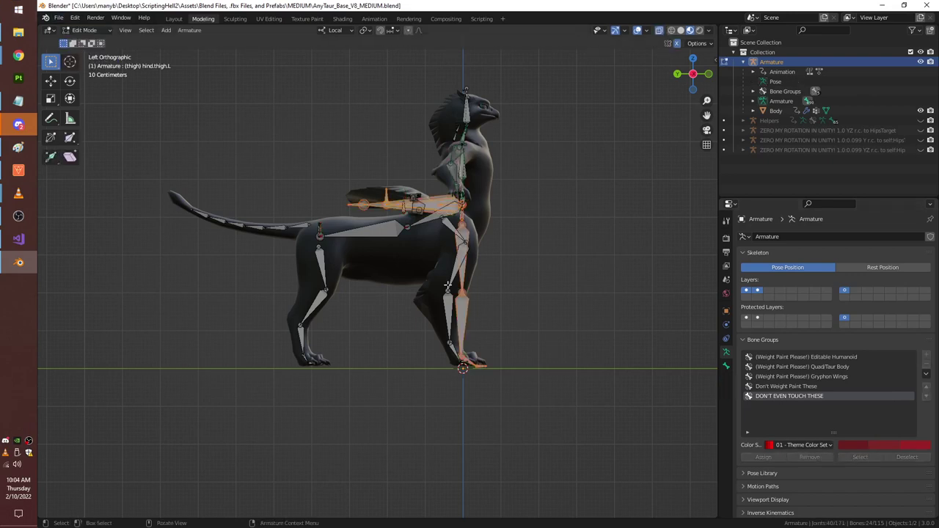
pyautogui.press('h')
pyautogui.scroll(4, 473, 338)
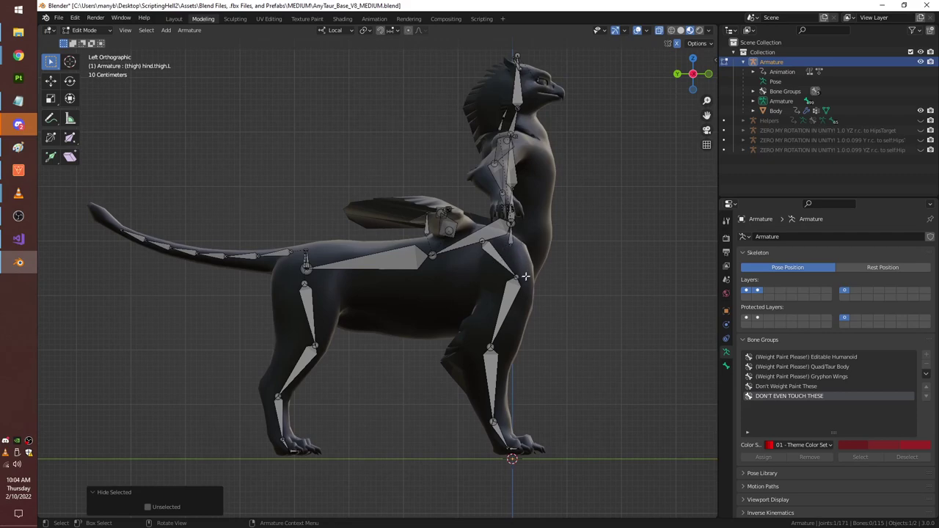
# Examine the remaining visible bones of the torso, front legs, hind legs and tail in perspective and from the left side.
pyautogui.scroll(-3, 526, 270)
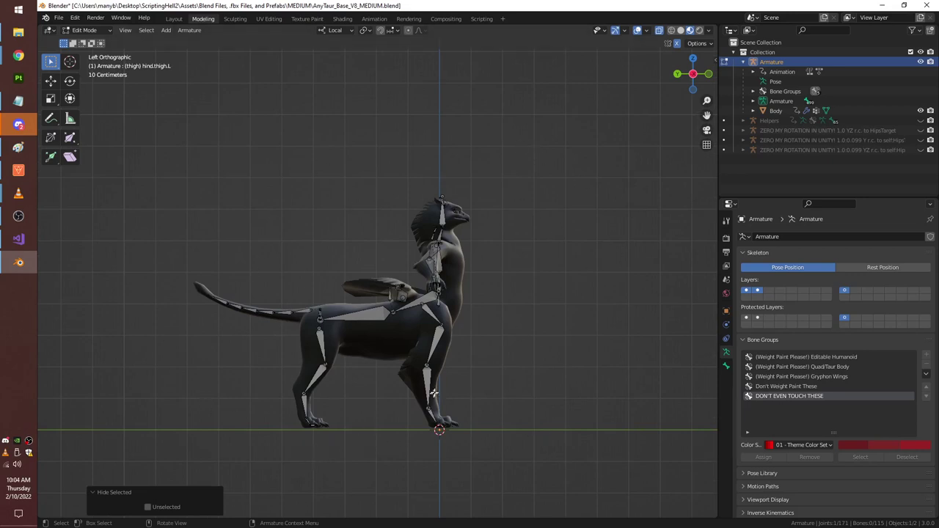
pyautogui.moveTo(434, 394); pyautogui.dragTo(231, 380, button='middle')
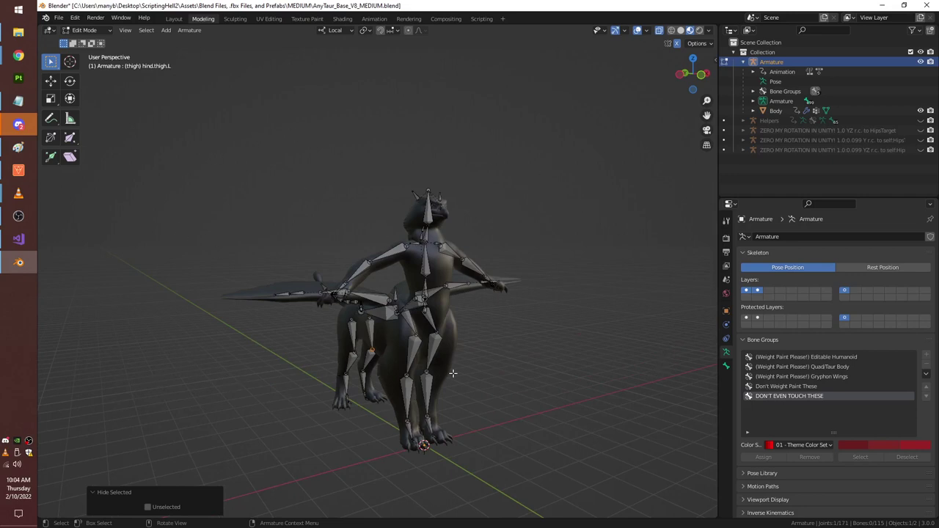
pyautogui.moveTo(649, 338); pyautogui.dragTo(683, 104, button='middle')
pyautogui.click(688, 73)
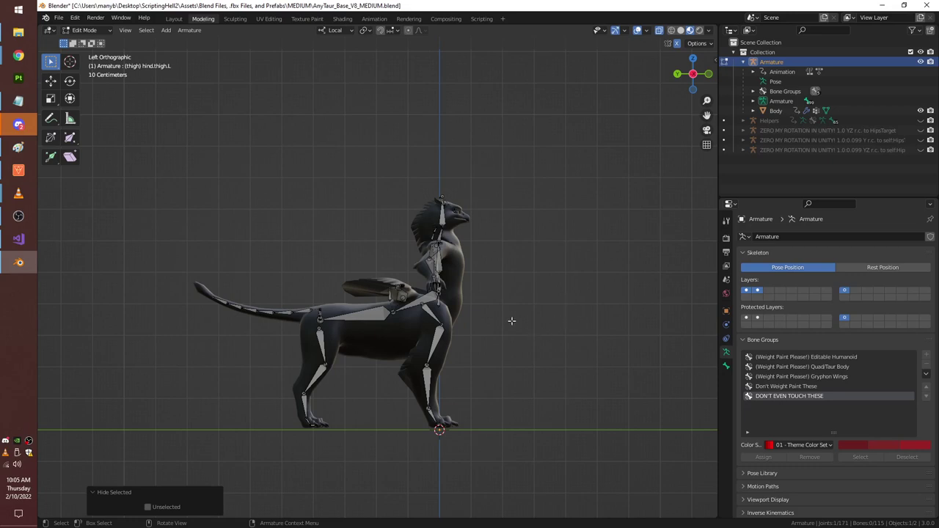
pyautogui.moveTo(502, 327); pyautogui.dragTo(450, 332, button='middle')
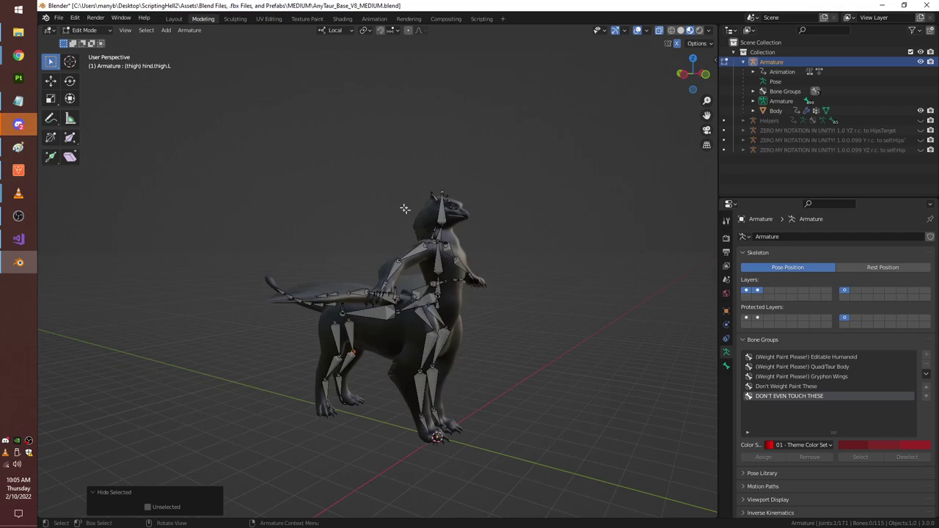
pyautogui.moveTo(497, 294); pyautogui.dragTo(505, 296, button='middle')
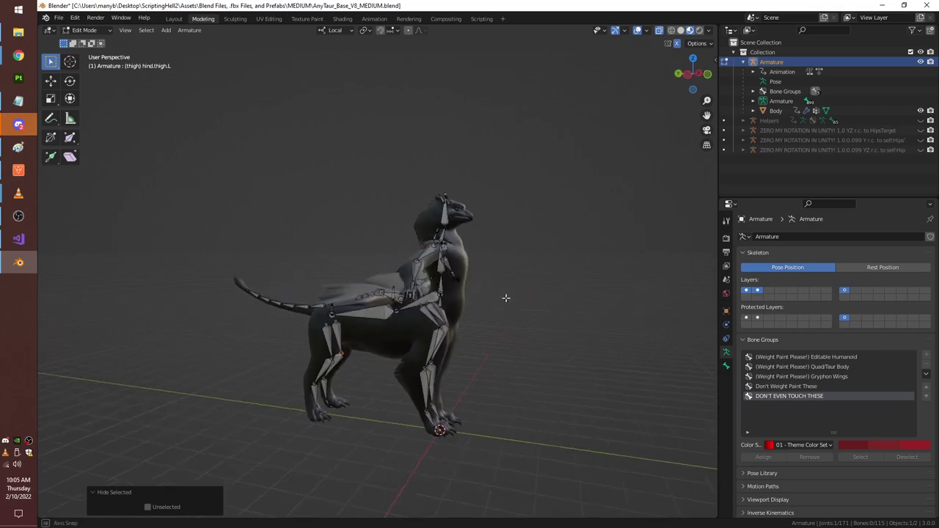
pyautogui.click(686, 76)
pyautogui.scroll(4, 486, 293)
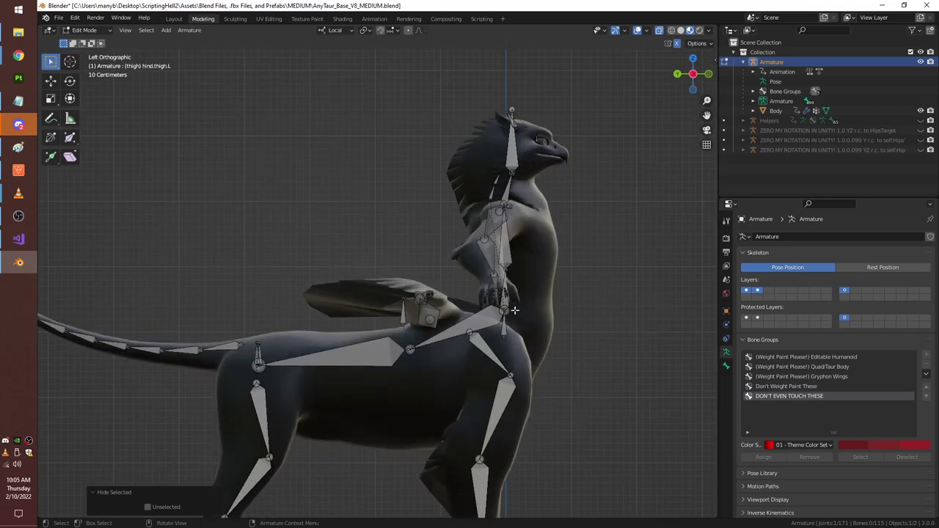
# Select the lower joint of the small vertical bone where the upright torso meets the quadruped body.
pyautogui.click(506, 346)
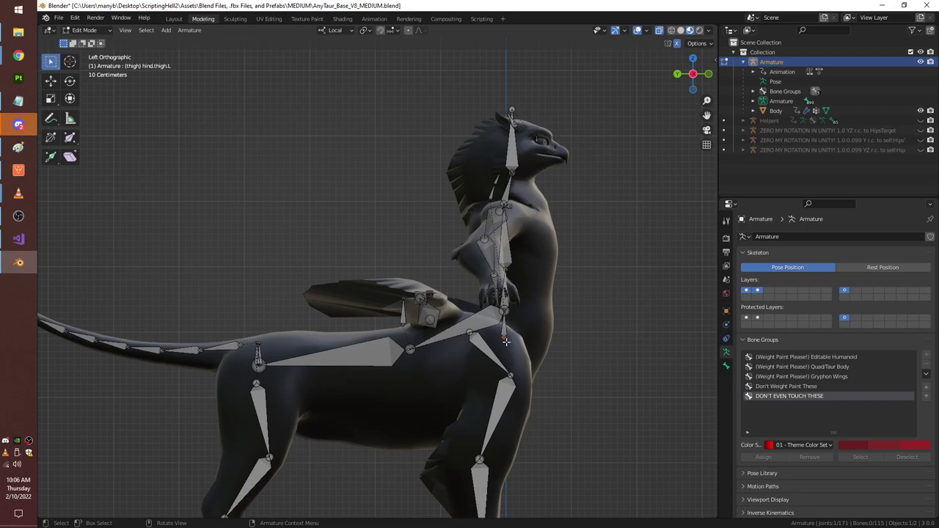
pyautogui.press('c')
pyautogui.press('Escape')
# Examine how the remaining bones line up with the body from the front, in perspective and from the left side.
pyautogui.scroll(-3, 514, 317)
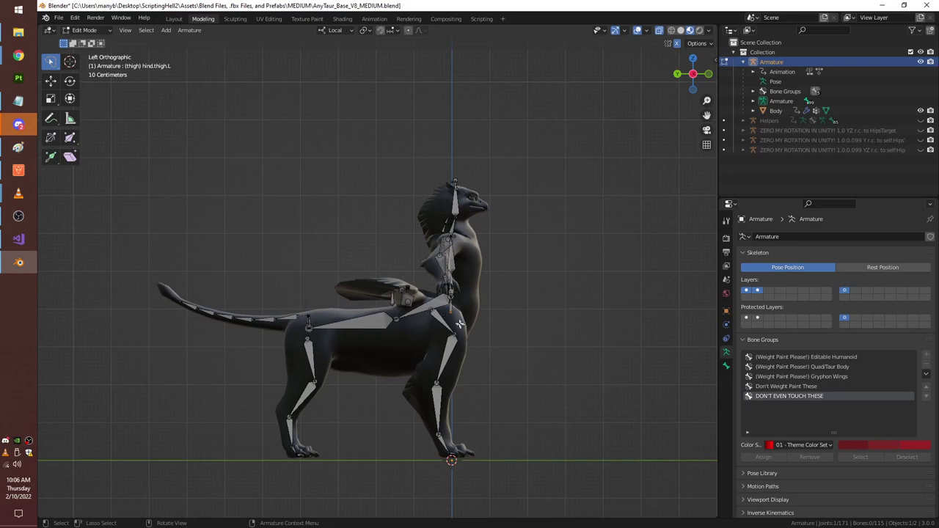
pyautogui.moveTo(454, 192); pyautogui.dragTo(362, 244, button='middle')
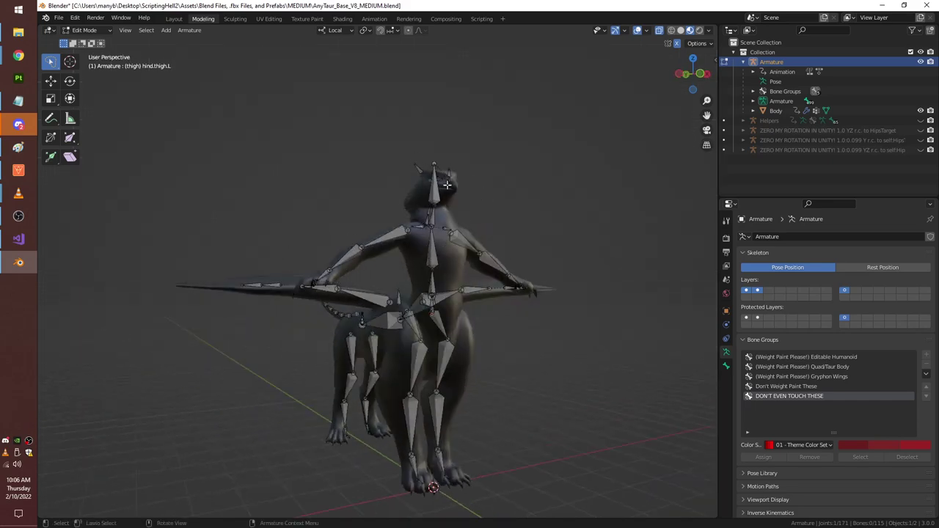
pyautogui.moveTo(440, 239); pyautogui.dragTo(625, 189, button='middle')
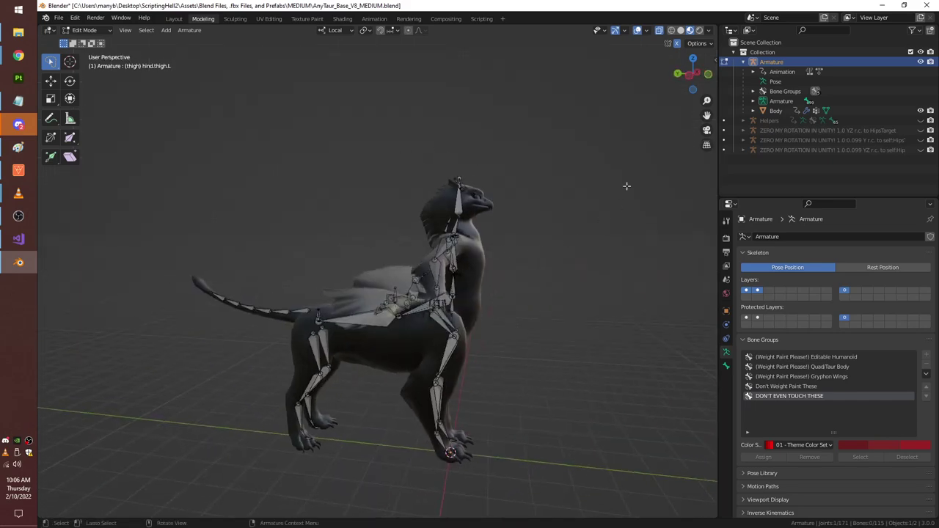
pyautogui.click(682, 82)
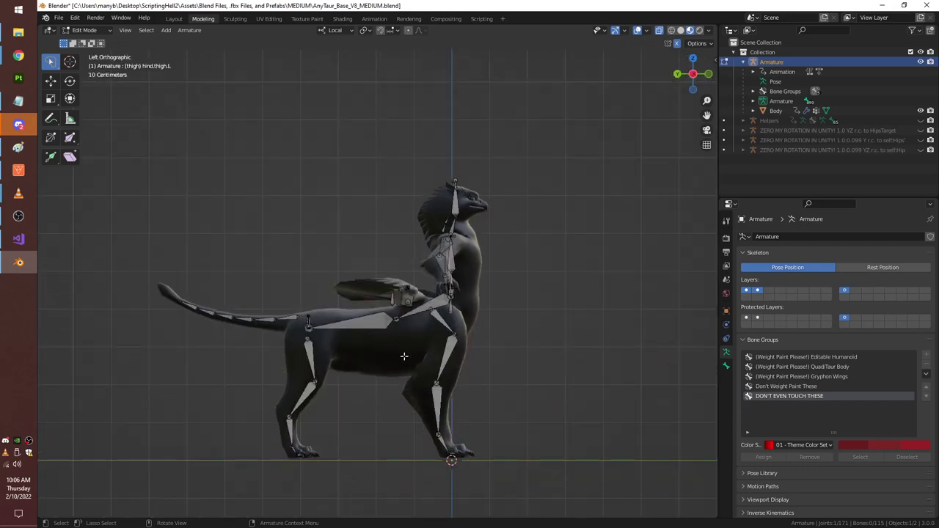
pyautogui.moveTo(404, 355); pyautogui.dragTo(514, 344, button='middle')
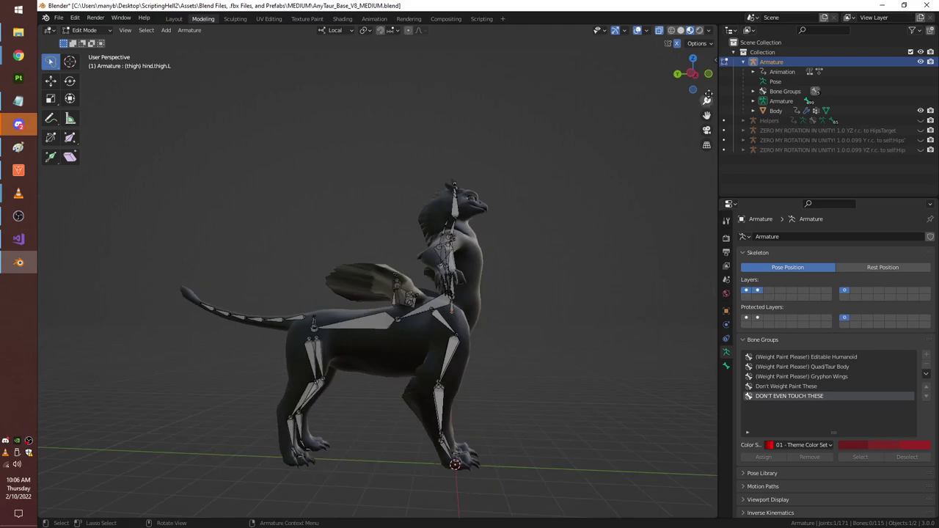
pyautogui.click(686, 78)
pyautogui.scroll(3, 308, 409)
pyautogui.scroll(1, 471, 257)
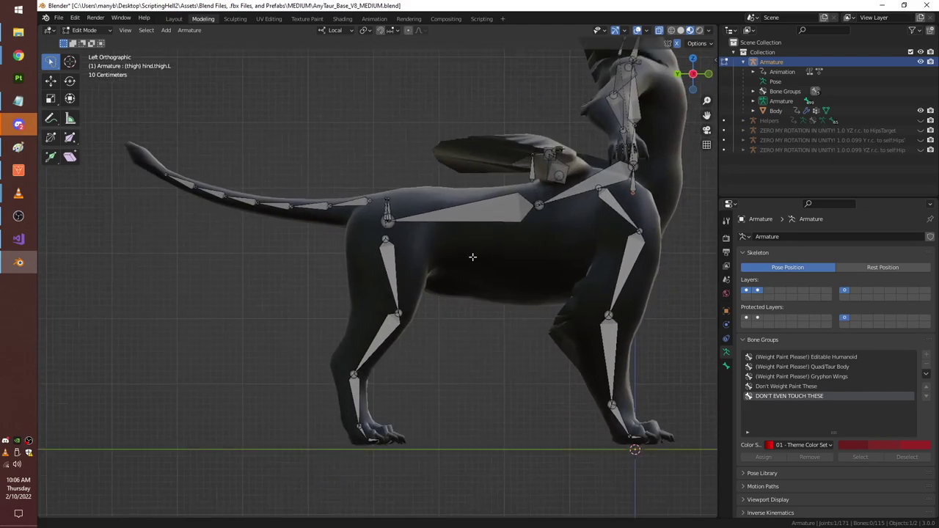
# Select the rear hip bones together with all the hind leg and tail bones.
pyautogui.scroll(-4, 455, 257)
pyautogui.scroll(3, 432, 257)
pyautogui.scroll(1, 432, 256)
pyautogui.scroll(1, 486, 233)
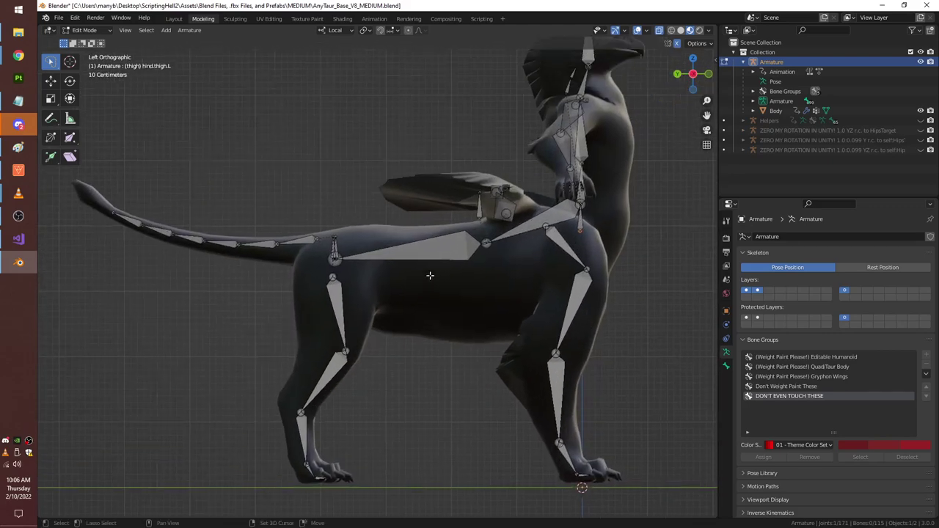
pyautogui.moveTo(341, 203); pyautogui.dragTo(369, 320)
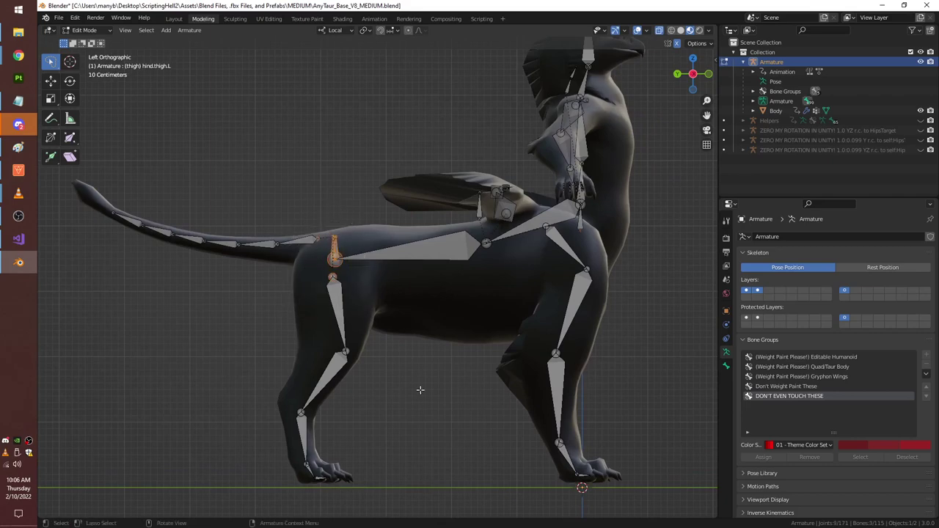
pyautogui.scroll(-1, 269, 197)
pyautogui.scroll(-2, 291, 195)
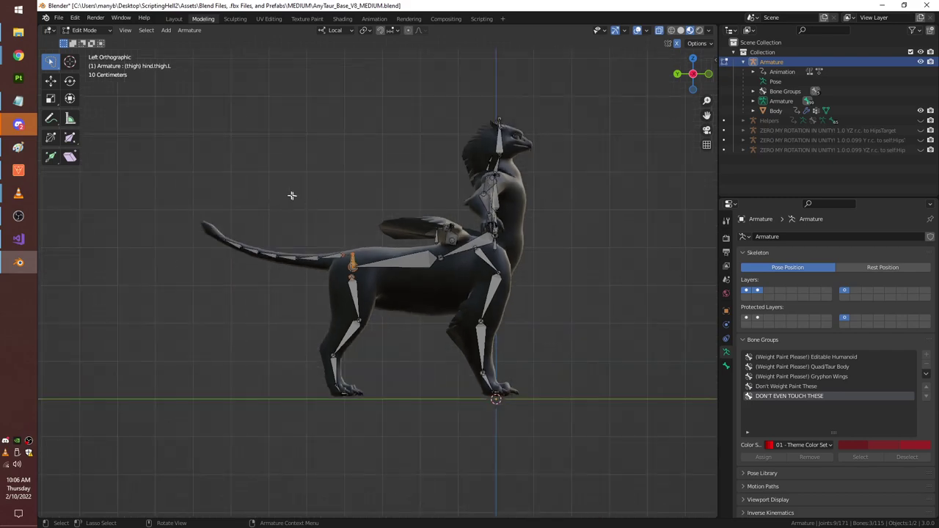
pyautogui.moveTo(295, 196)
pyautogui.mouseDown()
pyautogui.moveTo(203, 416)
pyautogui.moveTo(345, 447)
pyautogui.moveTo(421, 379)
pyautogui.moveTo(381, 282)
pyautogui.moveTo(315, 200)
pyautogui.mouseUp()
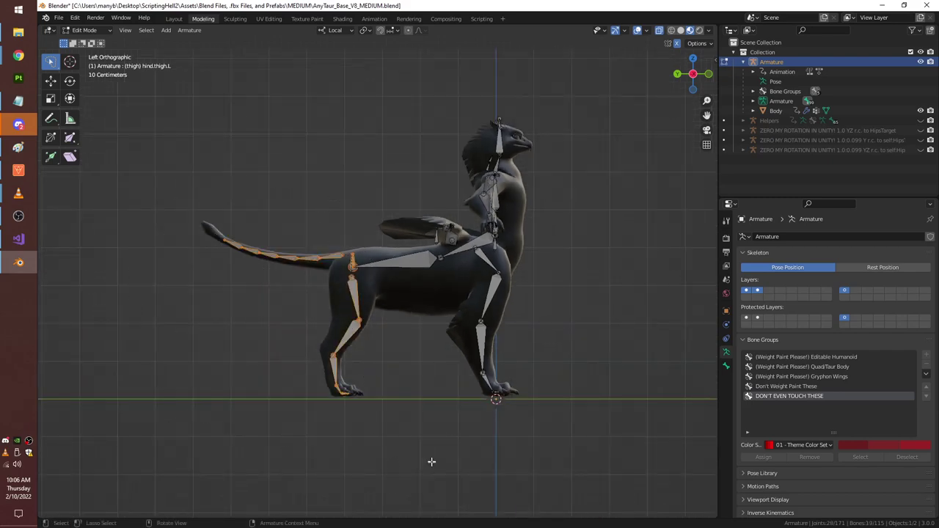
# Try moving the selected rear hip, hind leg and tail bones away from the body, and undo the move.
pyautogui.scroll(5, 431, 459)
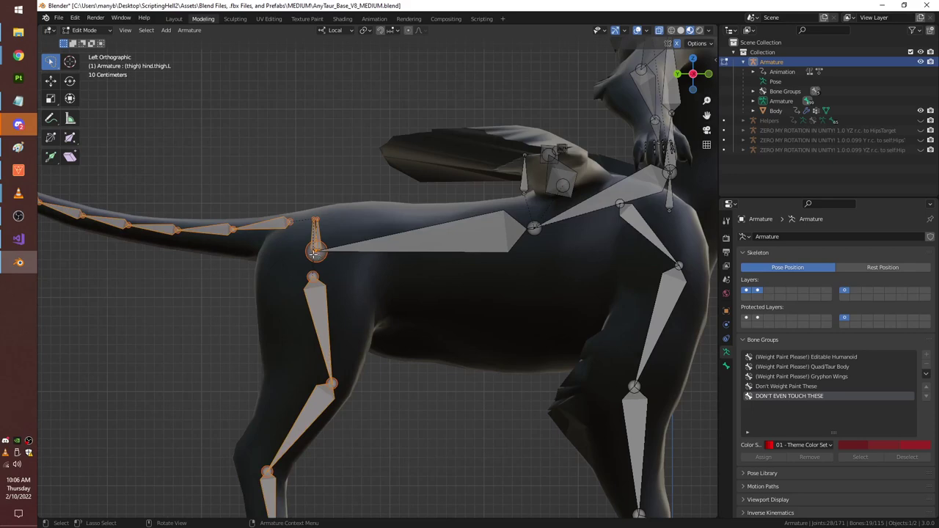
pyautogui.press('g')
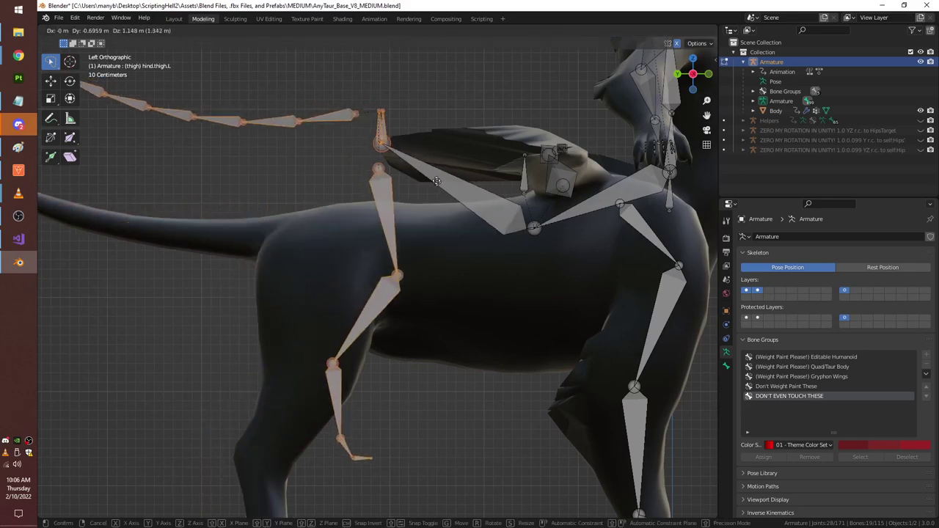
pyautogui.click(338, 286)
pyautogui.hotkey('ctrl', 'z')
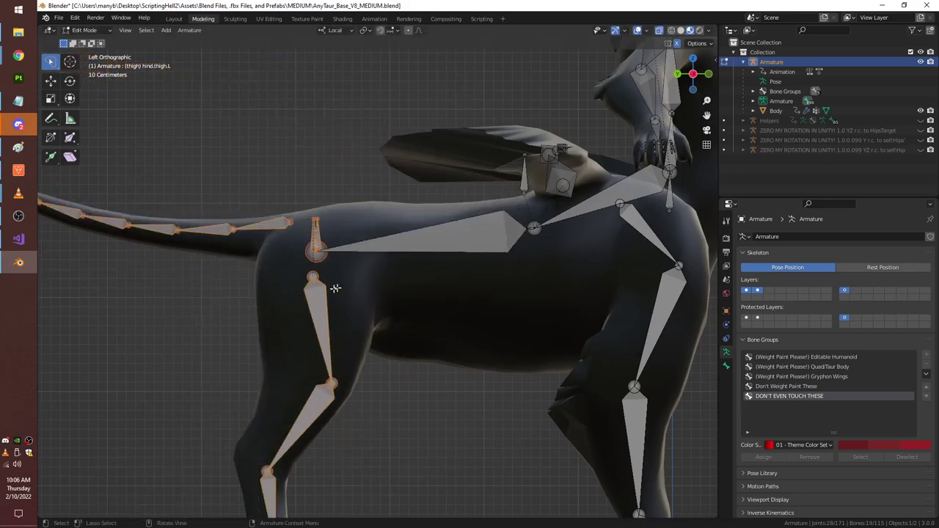
# Try rotating the selected rear hip, hind leg and tail bones in the left view, and cancel the rotation.
pyautogui.scroll(5, 335, 288)
pyautogui.press('r')
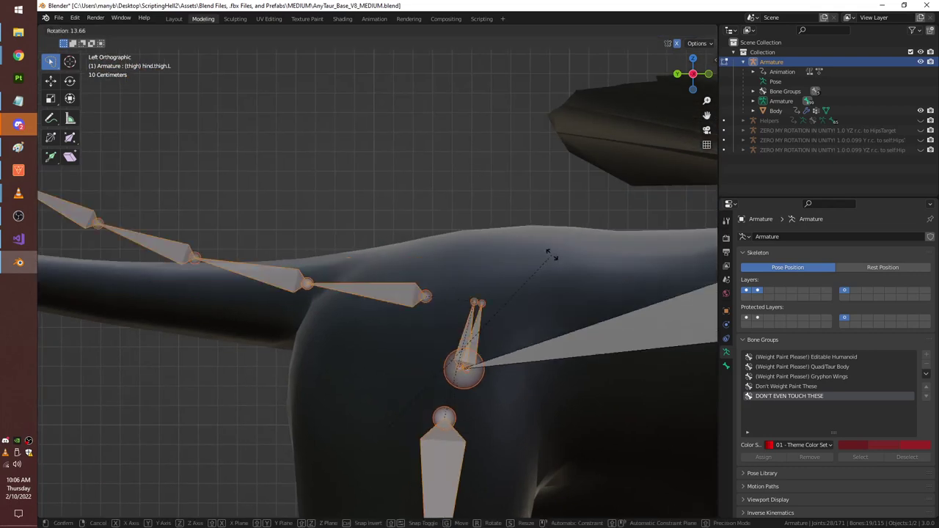
pyautogui.press('Escape')
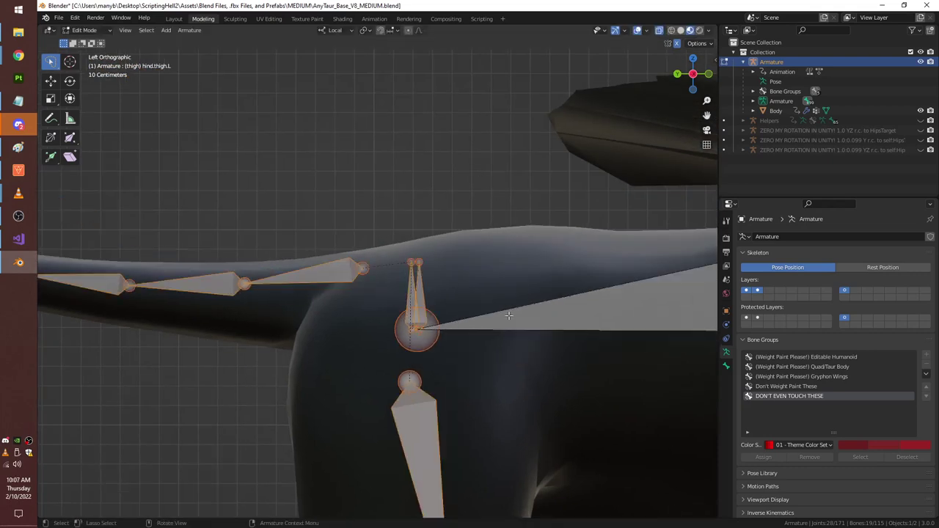
# Try moving the selected rear hip, hind leg and tail bones upward in the left view.
pyautogui.scroll(-3, 508, 316)
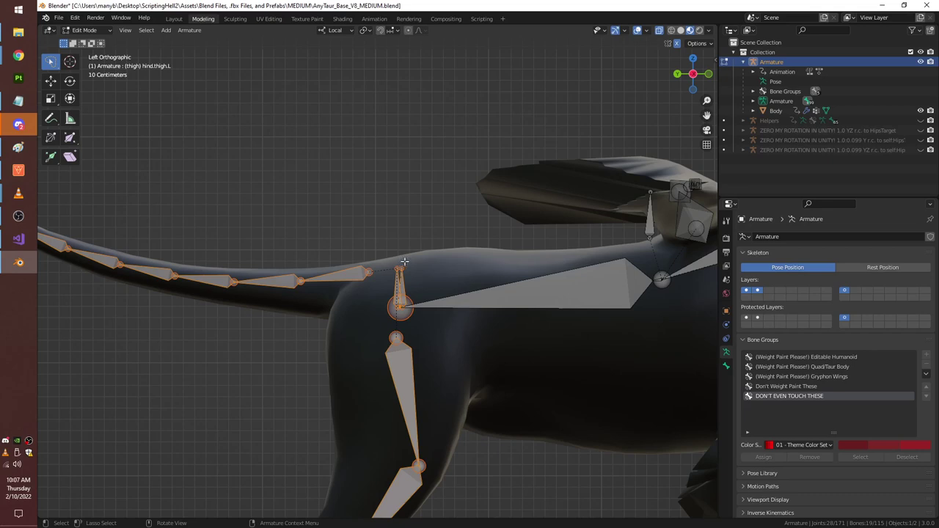
pyautogui.scroll(-5, 449, 293)
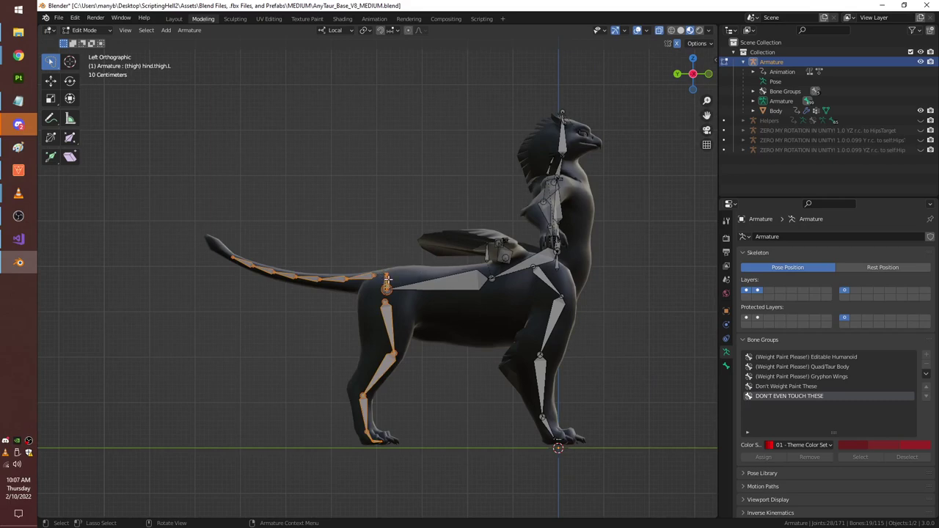
pyautogui.scroll(2, 387, 279)
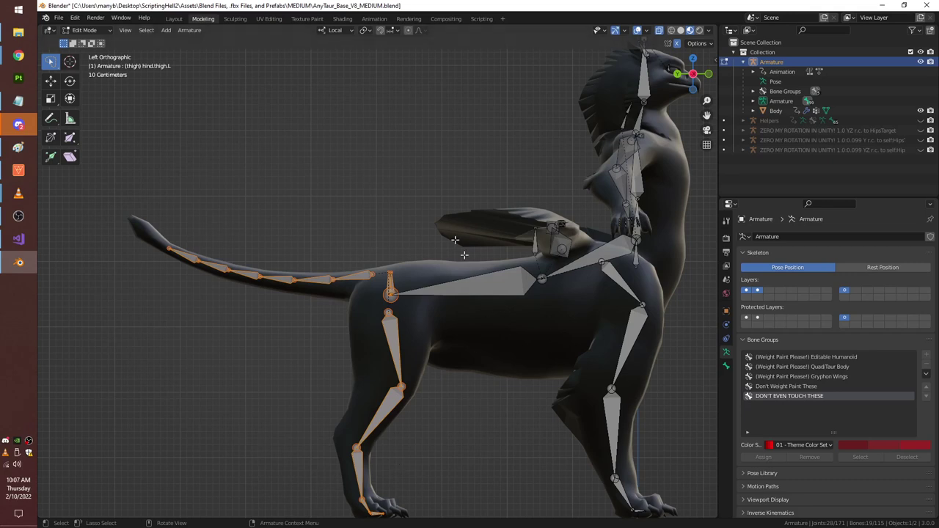
pyautogui.press('g')
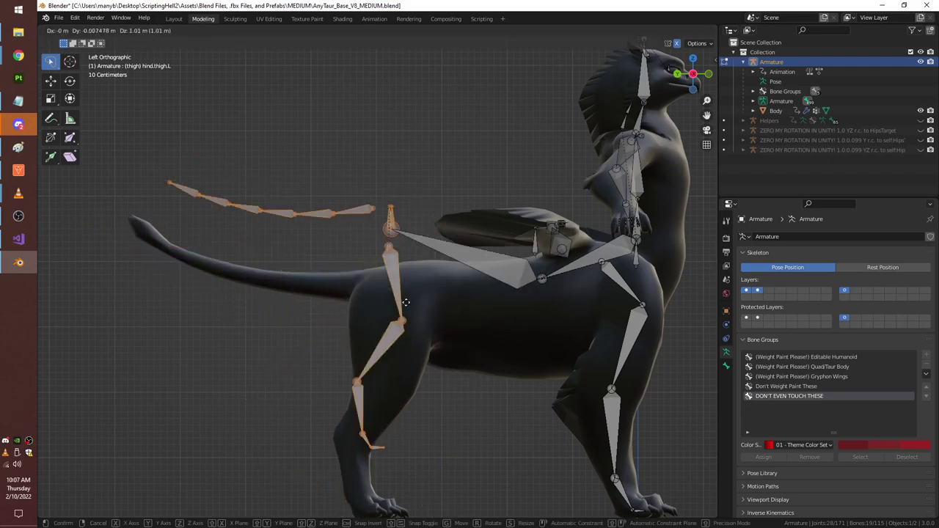
pyautogui.click(438, 376)
# Select only the three small overlapping bones at the rear hips.
pyautogui.scroll(6, 470, 362)
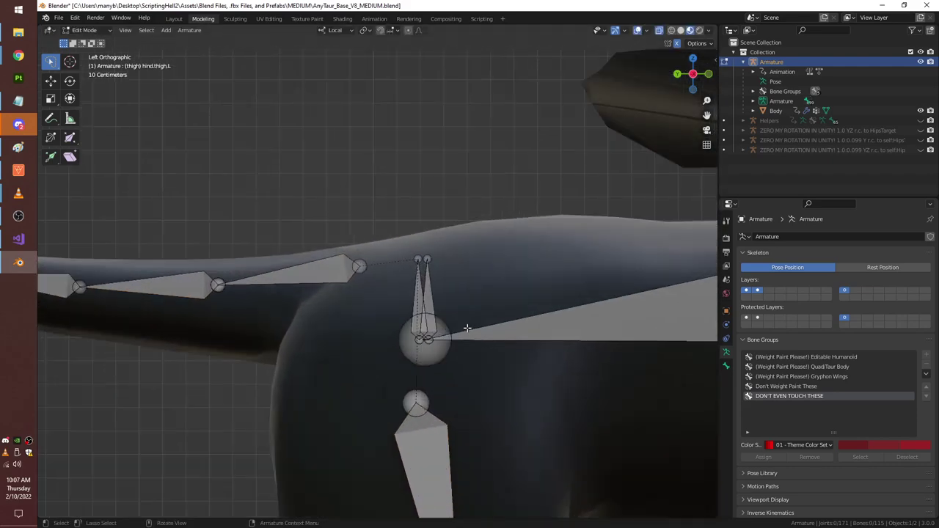
pyautogui.moveTo(440, 224)
pyautogui.mouseDown()
pyautogui.moveTo(388, 281)
pyautogui.moveTo(388, 379)
pyautogui.moveTo(493, 364)
pyautogui.moveTo(458, 210)
pyautogui.mouseUp()
pyautogui.scroll(3, 474, 218)
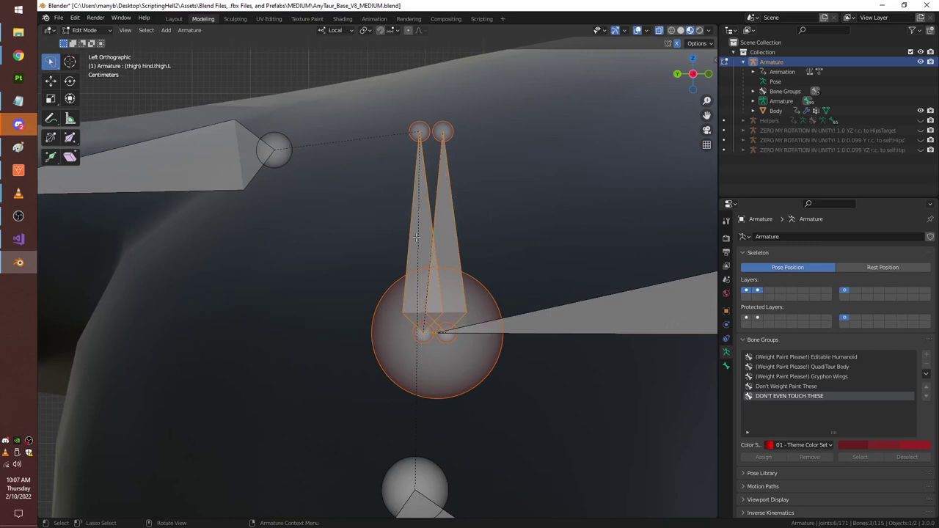
# Expand the armature's full bone hierarchy in the outliner, select hind.hips (Z rotation constraint to HipsTarget), and widen the outliner enough for full bone names.
pyautogui.keyDown('shift'); pyautogui.click(754, 101); pyautogui.keyUp('shift')
pyautogui.scroll(-3, 757, 101)
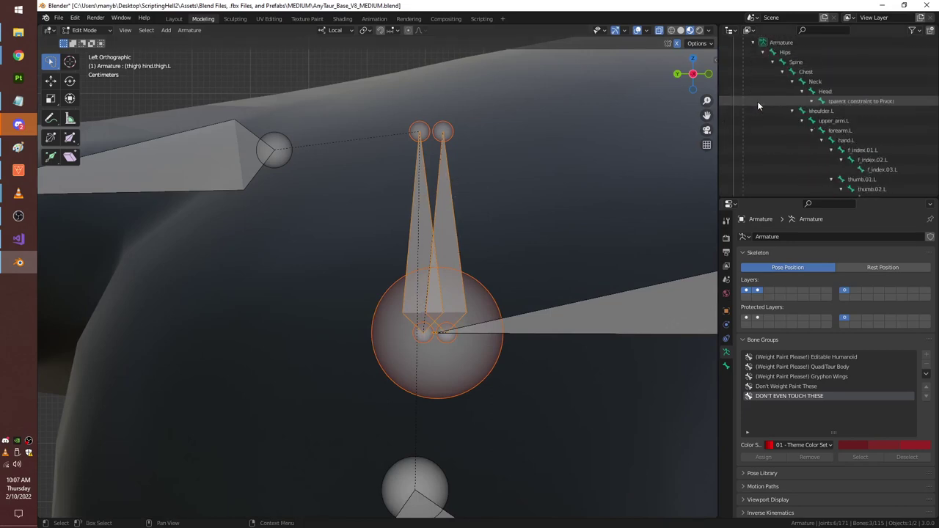
pyautogui.scroll(-12, 758, 101)
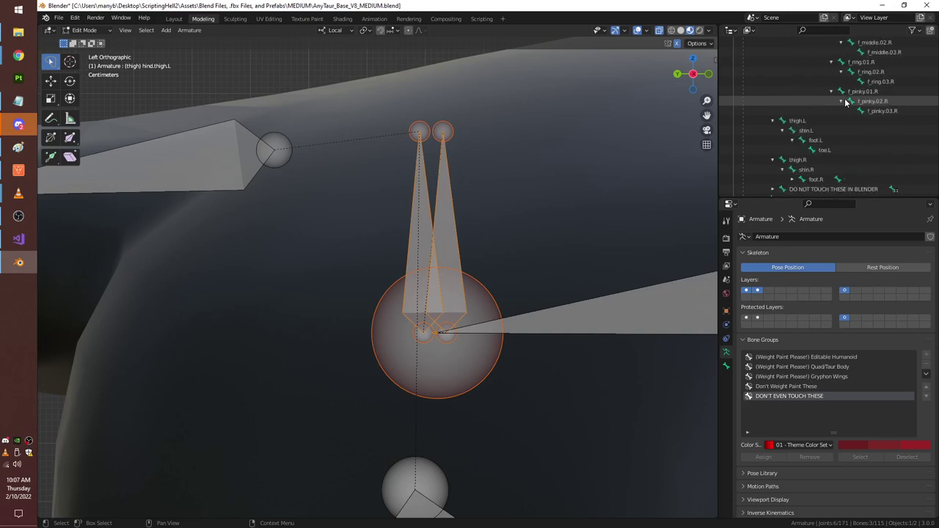
pyautogui.scroll(-10, 845, 103)
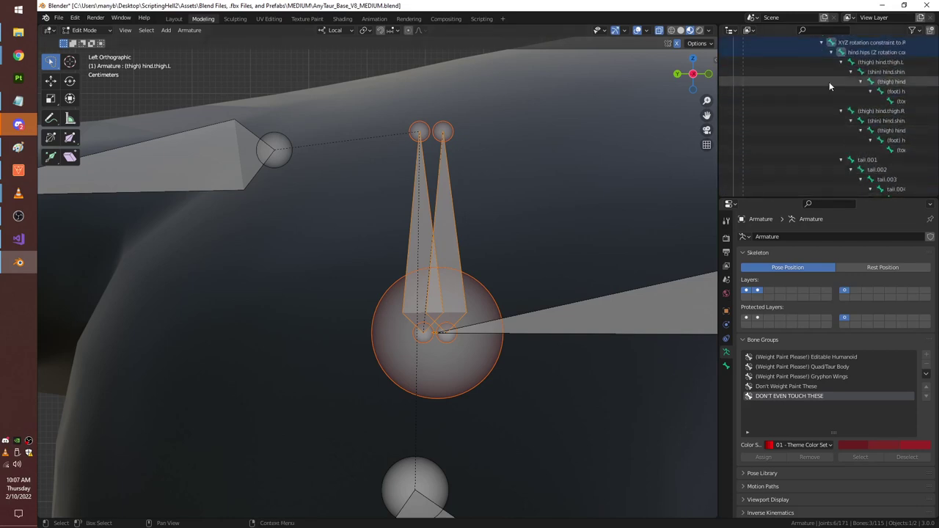
pyautogui.scroll(2, 844, 92)
pyautogui.click(855, 93)
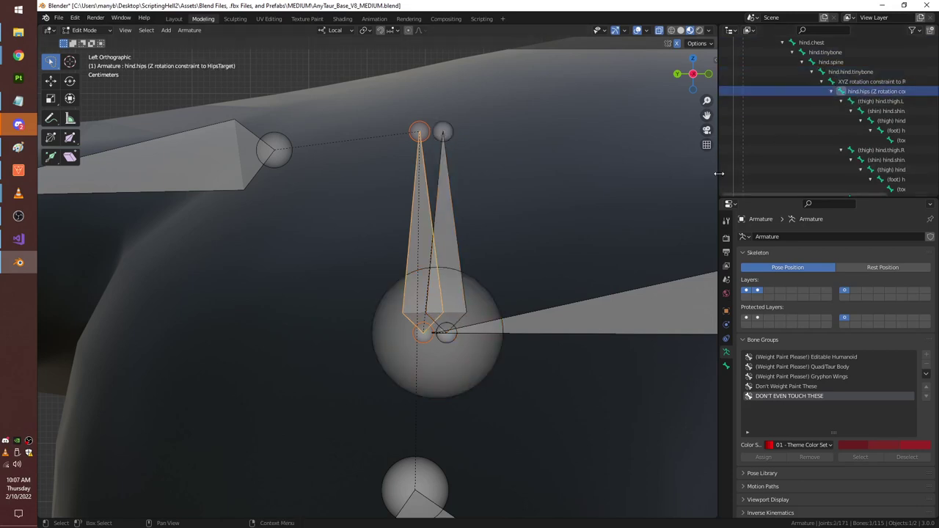
pyautogui.moveTo(712, 173); pyautogui.dragTo(571, 173)
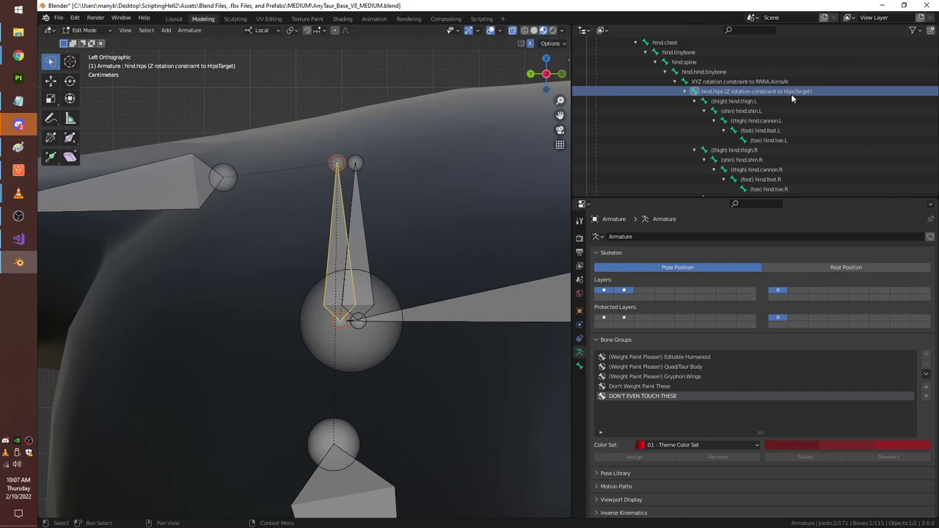
# Select XYZ rotation constraint to RRRA.AimsAt, hind.hind.tinybone, hind.spine and hind.chest in turn to identify each bone along the lower body.
pyautogui.click(712, 82)
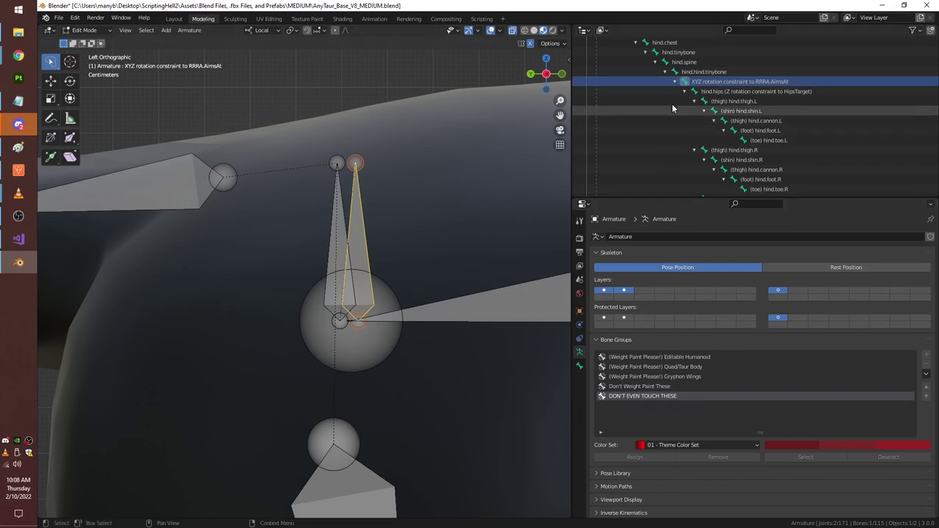
pyautogui.click(706, 72)
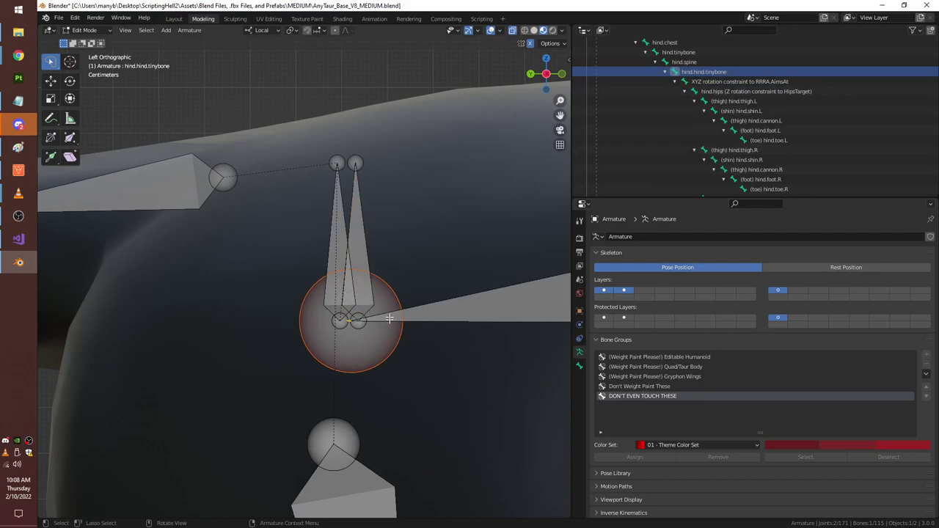
pyautogui.scroll(-6, 440, 321)
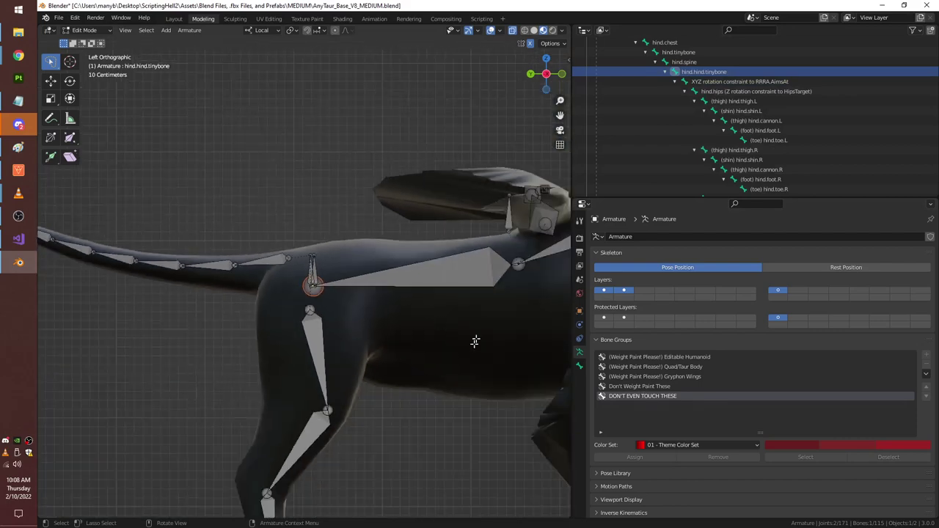
pyautogui.scroll(-5, 516, 173)
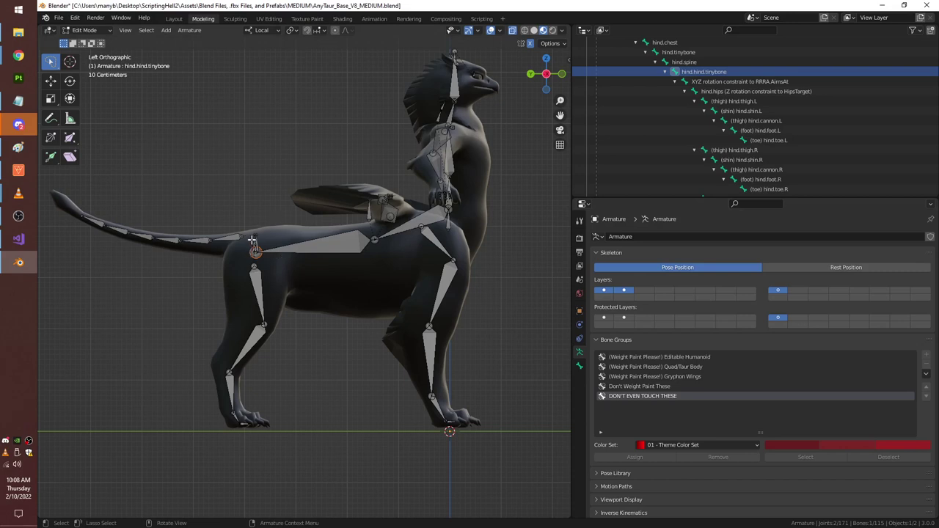
pyautogui.click(310, 247)
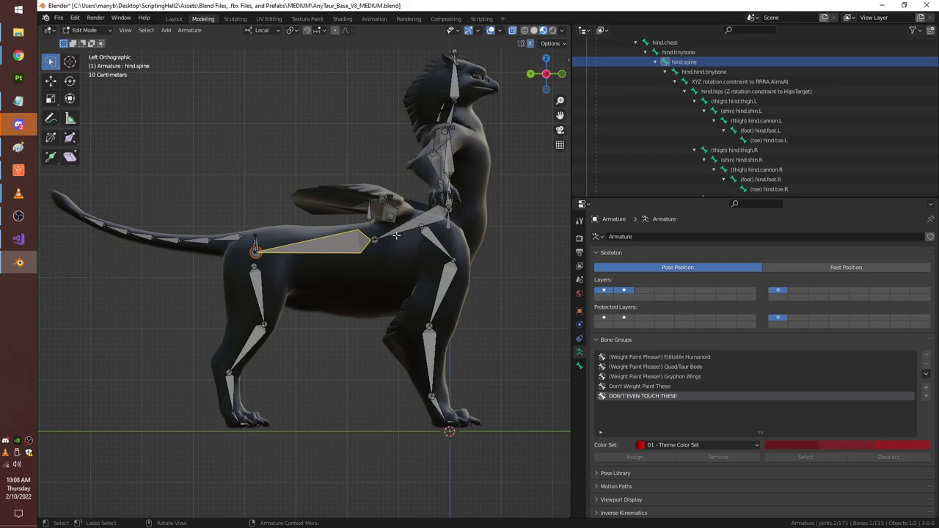
pyautogui.click(396, 235)
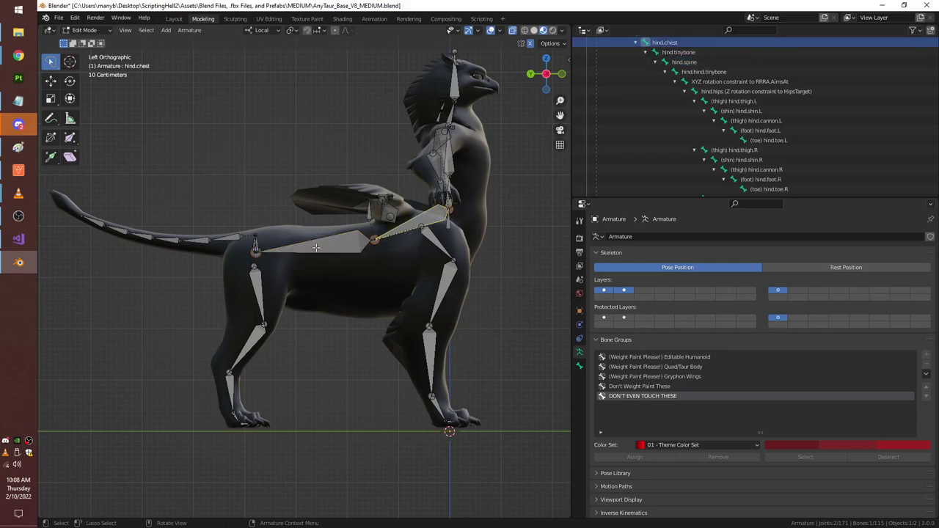
# Switch the armature to Pose Mode and select the hind.spine bone.
pyautogui.click(84, 30)
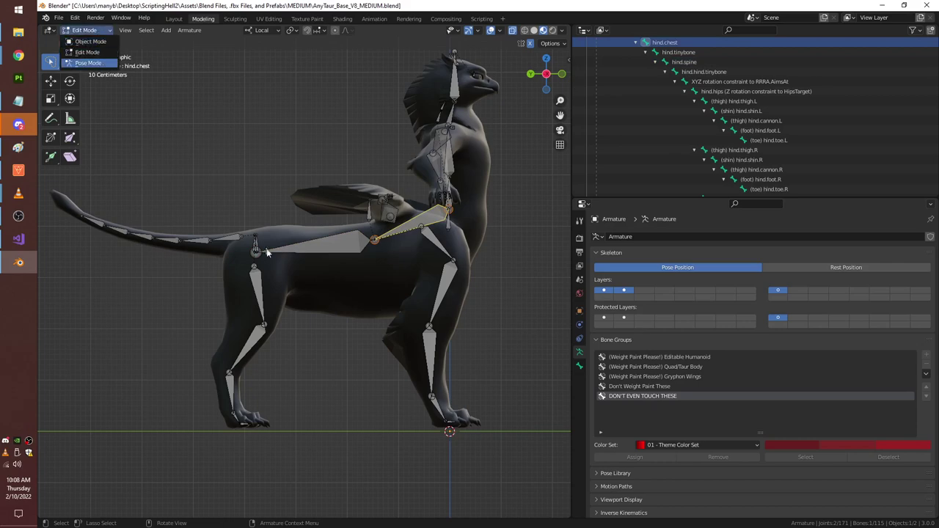
pyautogui.press('Return')
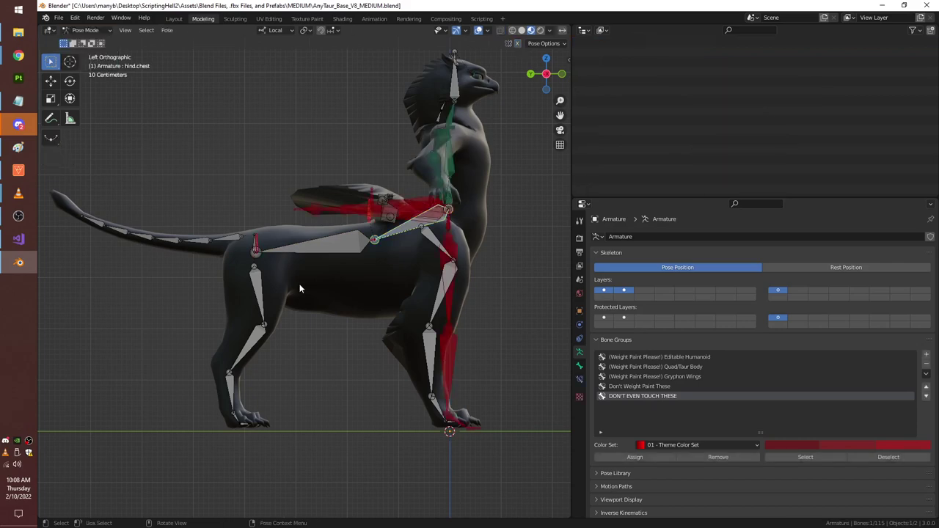
pyautogui.click(317, 242)
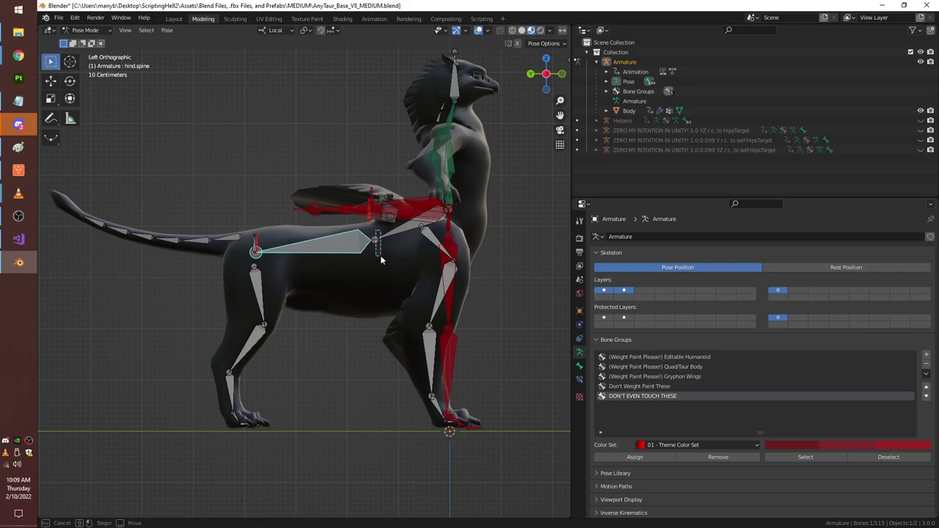
pyautogui.hotkey('shift', ']')
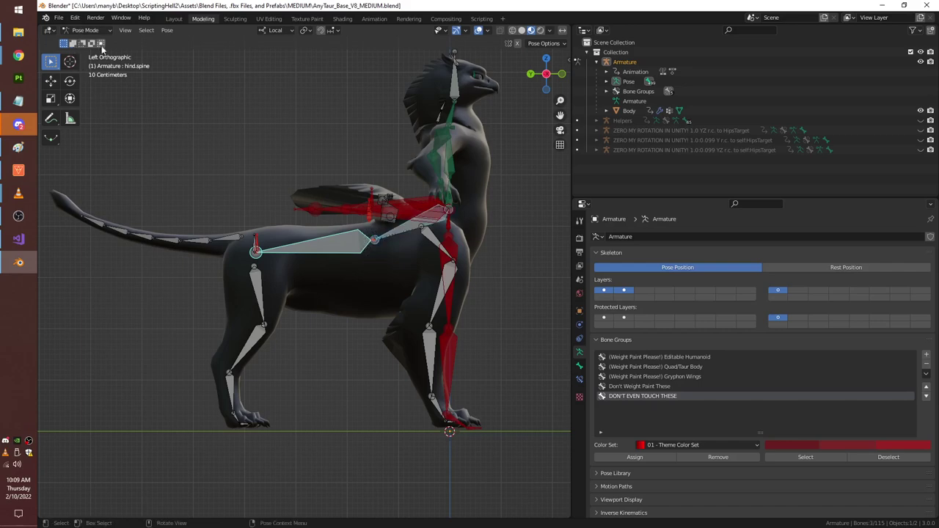
pyautogui.moveTo(380, 234)
pyautogui.mouseDown()
pyautogui.moveTo(370, 251)
pyautogui.moveTo(385, 253)
pyautogui.moveTo(388, 243)
pyautogui.moveTo(374, 245)
pyautogui.mouseUp()
# Try rotating the hind.spine bone by about -49° in the left view, and undo the rotation.
pyautogui.press('r')
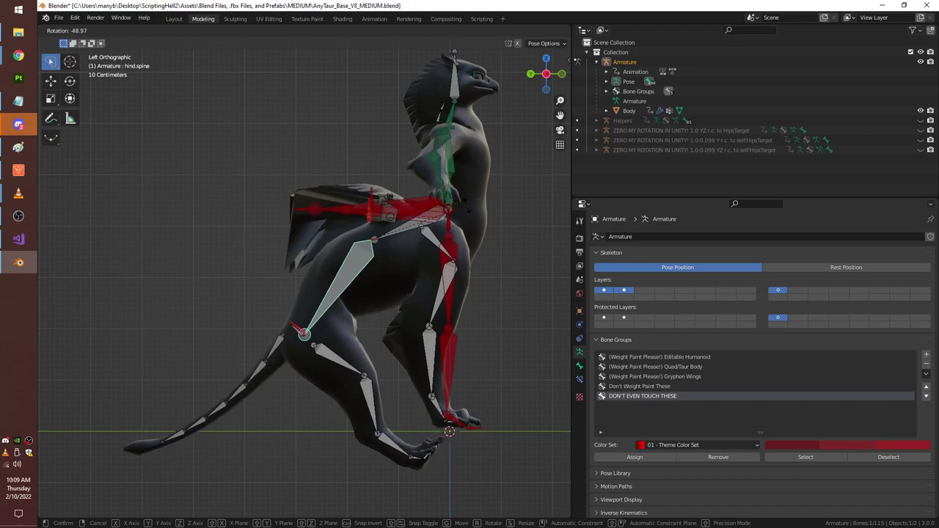
pyautogui.click(469, 211)
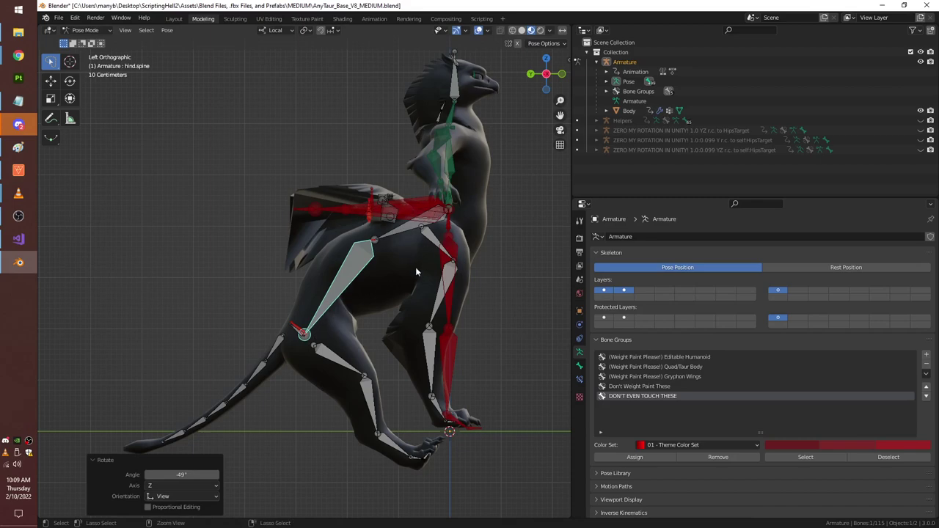
pyautogui.hotkey('ctrl', 'z')
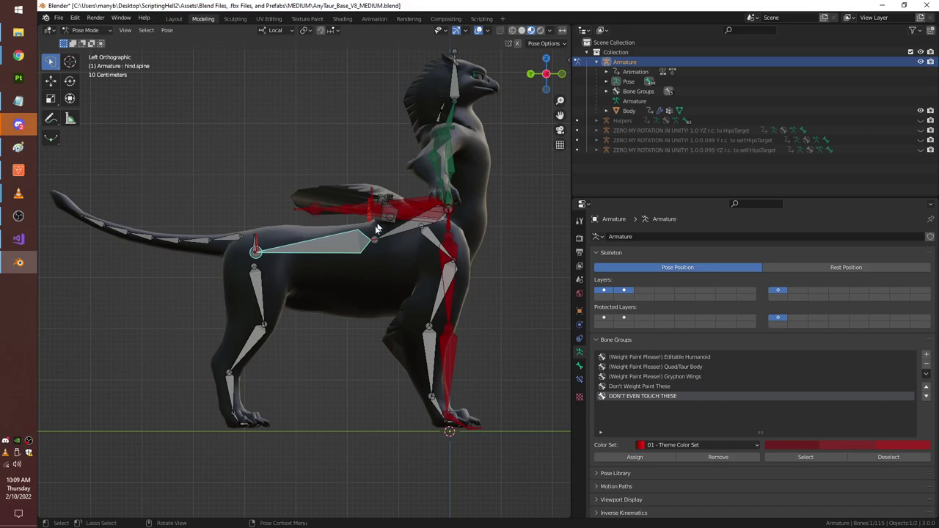
# Return to Object Mode, select the Body mesh and enter Weight Paint mode.
pyautogui.click(85, 30)
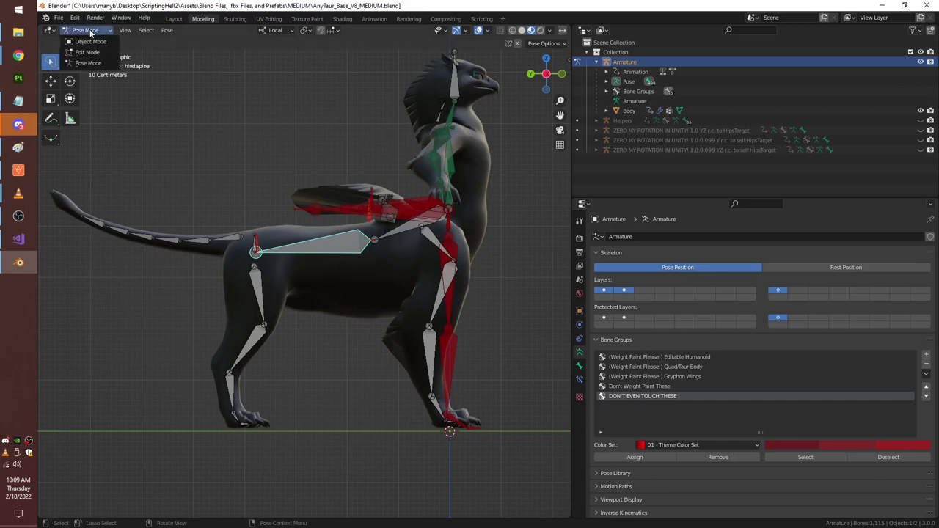
pyautogui.click(94, 42)
pyautogui.click(305, 289)
pyautogui.click(87, 30)
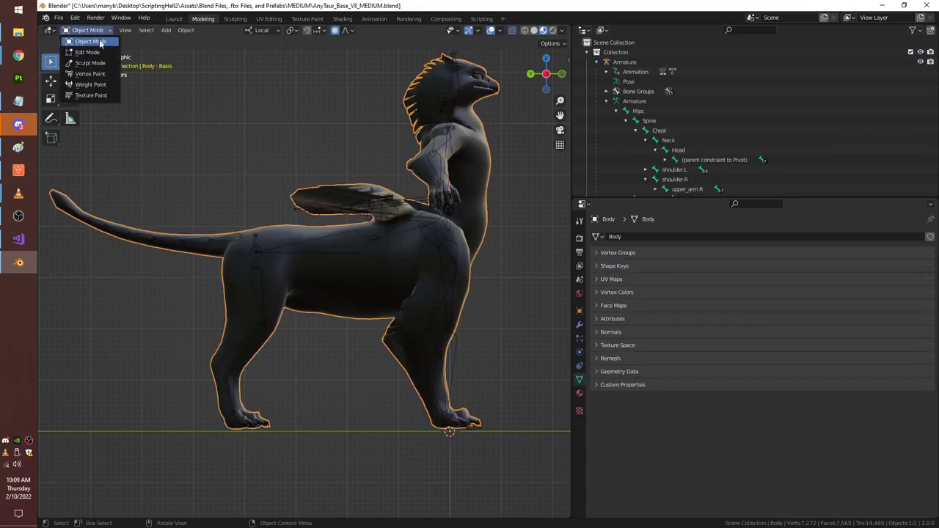
pyautogui.click(100, 86)
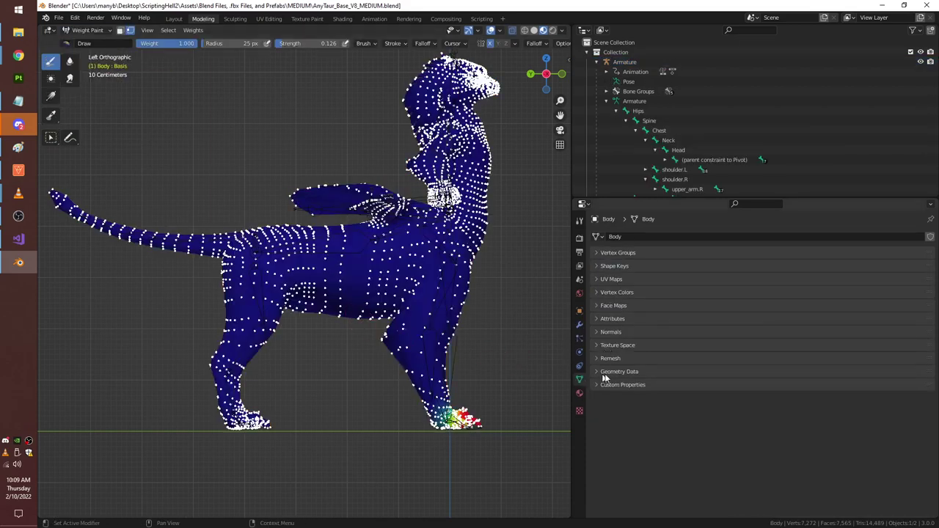
# Open the Body's vertex groups and display the weights of BEND (XYZ rotation constraint to RRA.AimsAt).
pyautogui.click(612, 292)
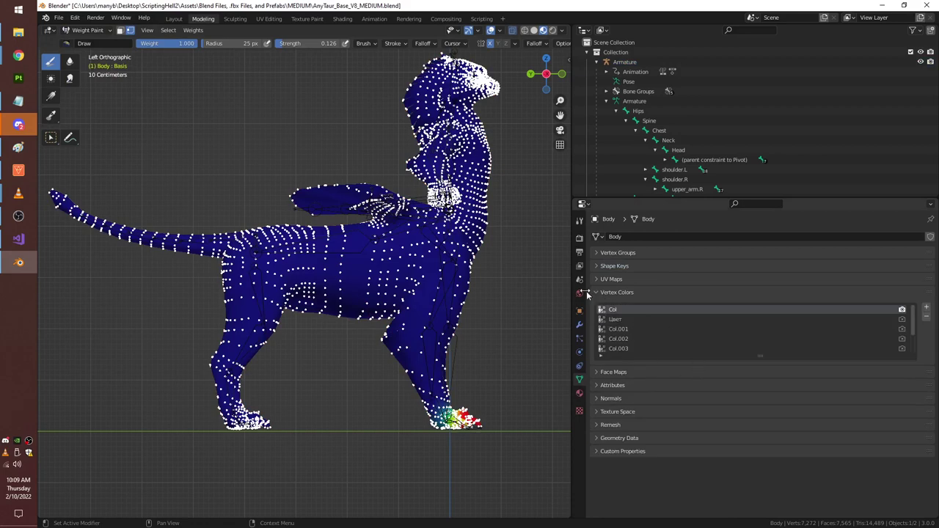
pyautogui.click(601, 294)
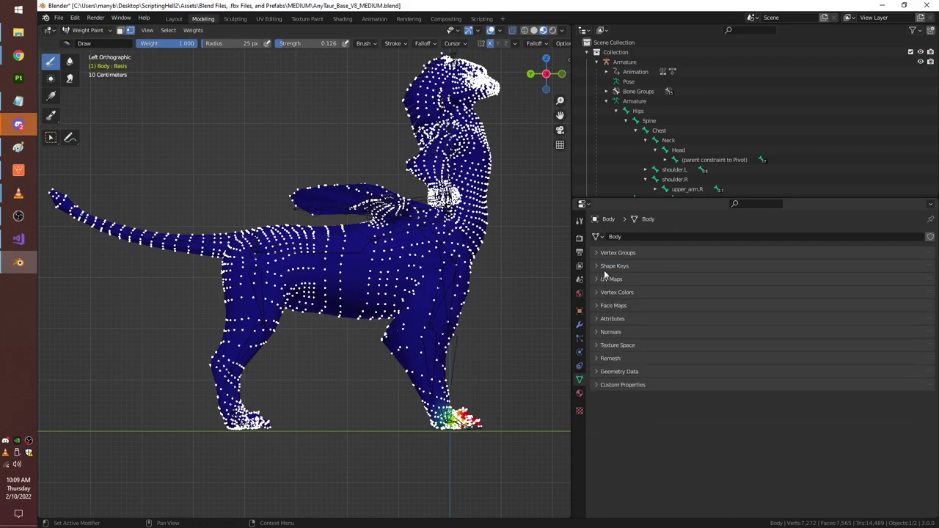
pyautogui.click(604, 253)
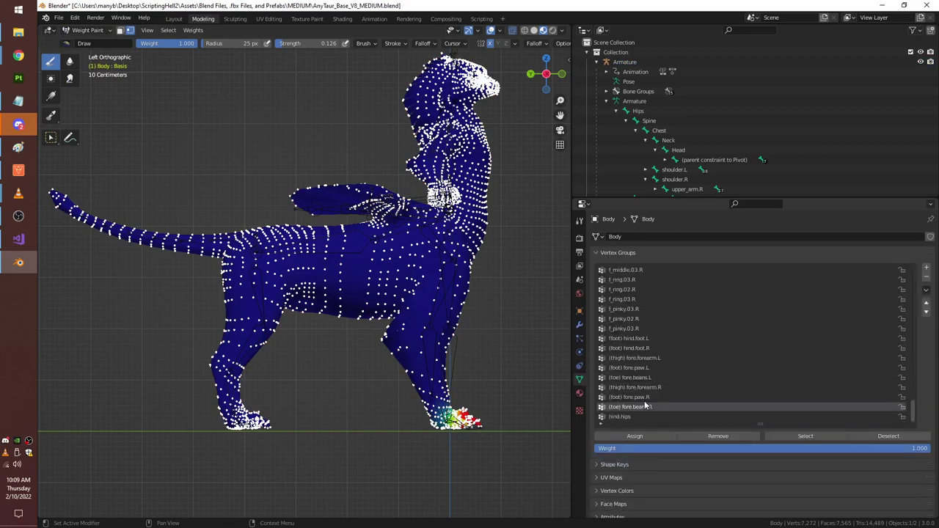
pyautogui.scroll(10, 645, 400)
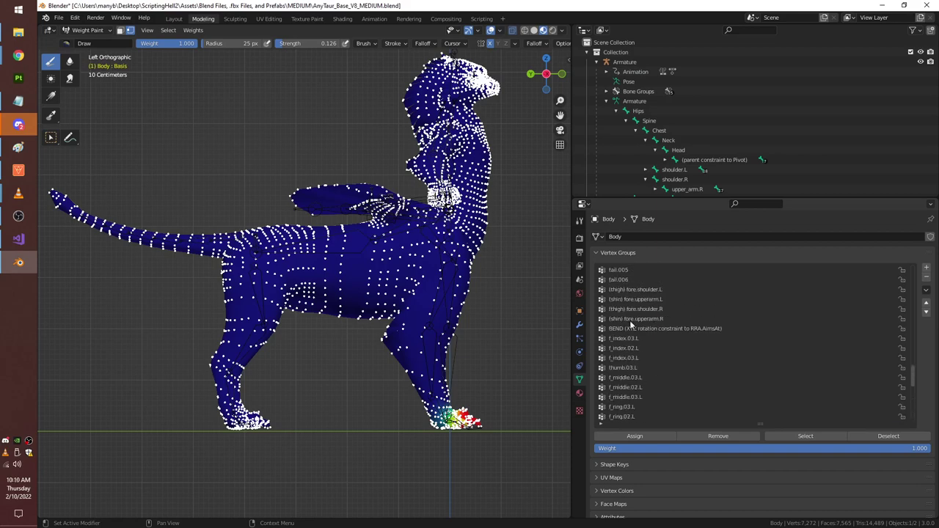
pyautogui.click(632, 329)
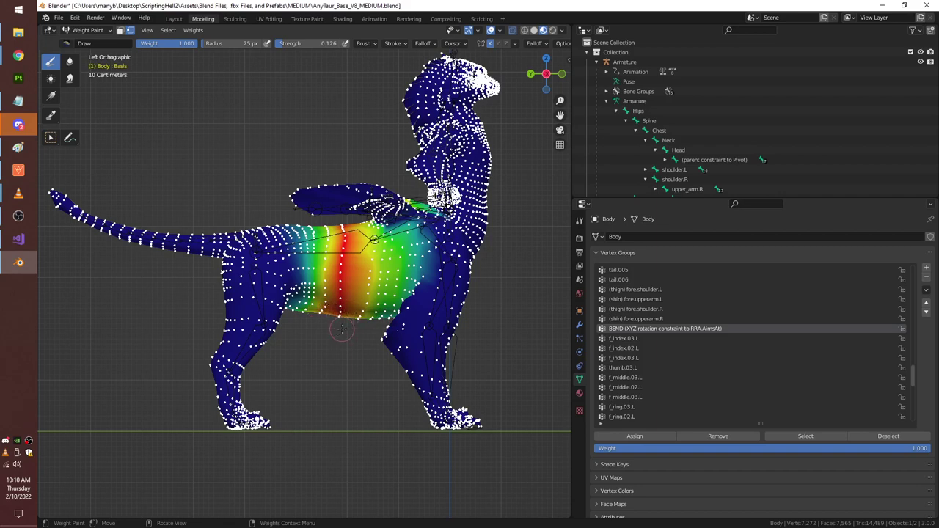
# Leave weight painting, select the armature and put it back into Pose Mode.
pyautogui.click(88, 30)
pyautogui.click(109, 32)
pyautogui.click(110, 40)
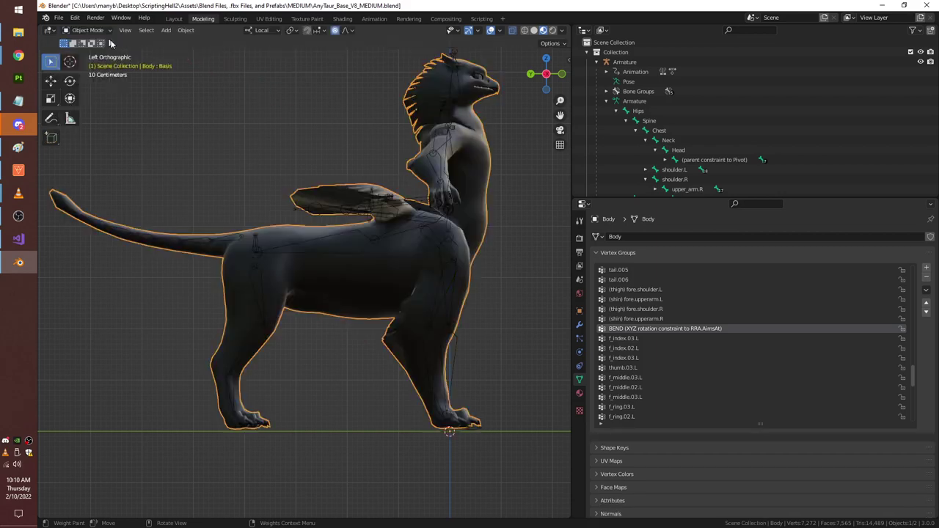
pyautogui.click(392, 228)
pyautogui.click(86, 31)
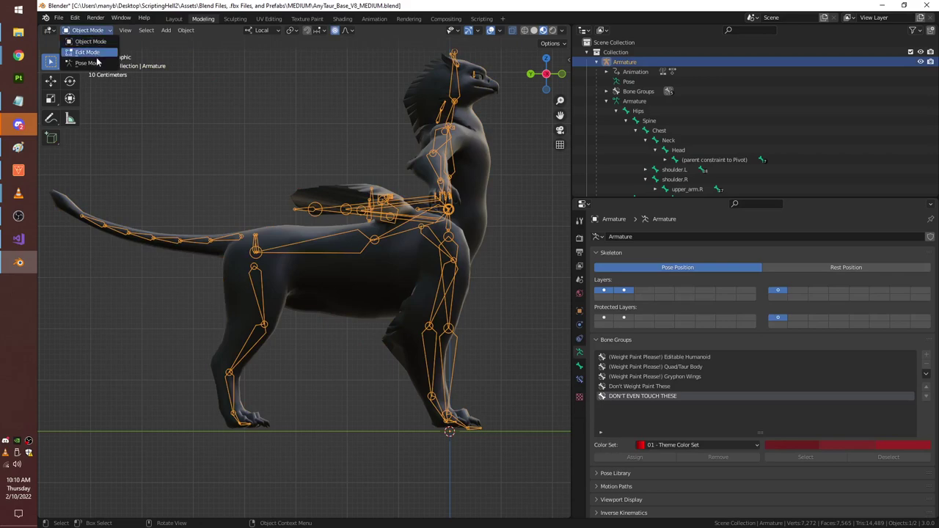
pyautogui.click(95, 63)
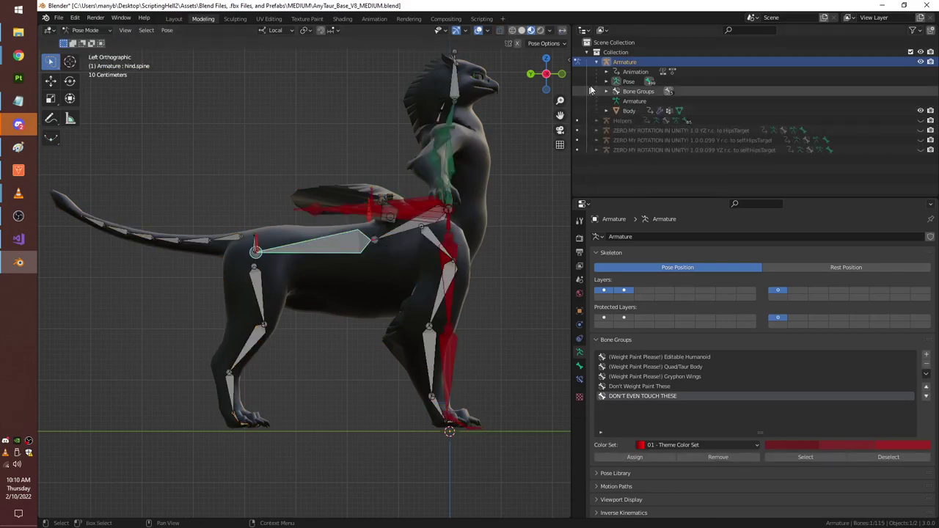
# Select the bones of the DON'T EVEN TOUCH THESE group and single out BEND (XYZ rotation constraint to RRA.AimsAt) in the pose hierarchy.
pyautogui.click(805, 457)
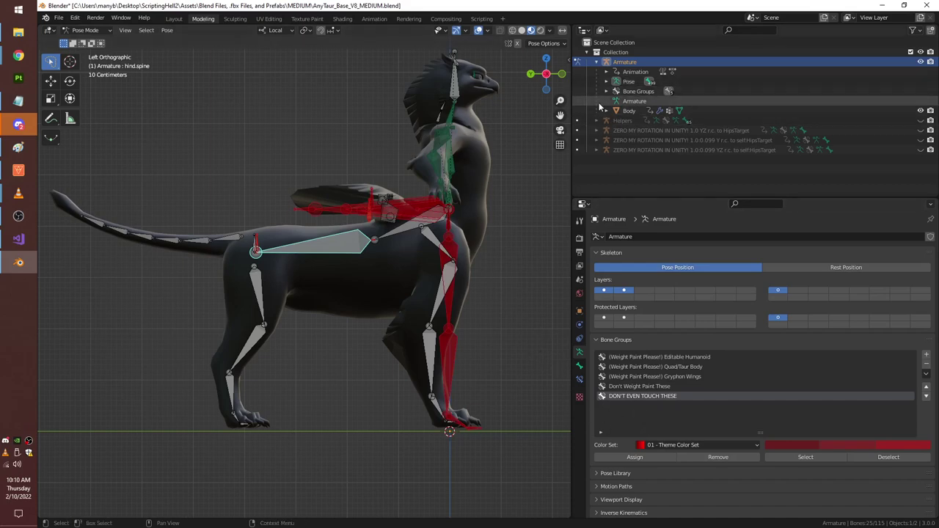
pyautogui.click(606, 81)
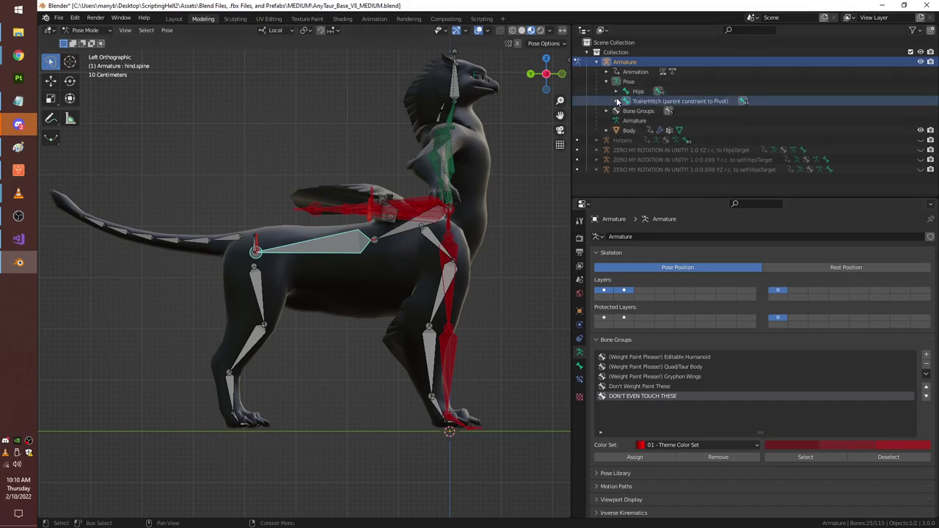
pyautogui.click(616, 101)
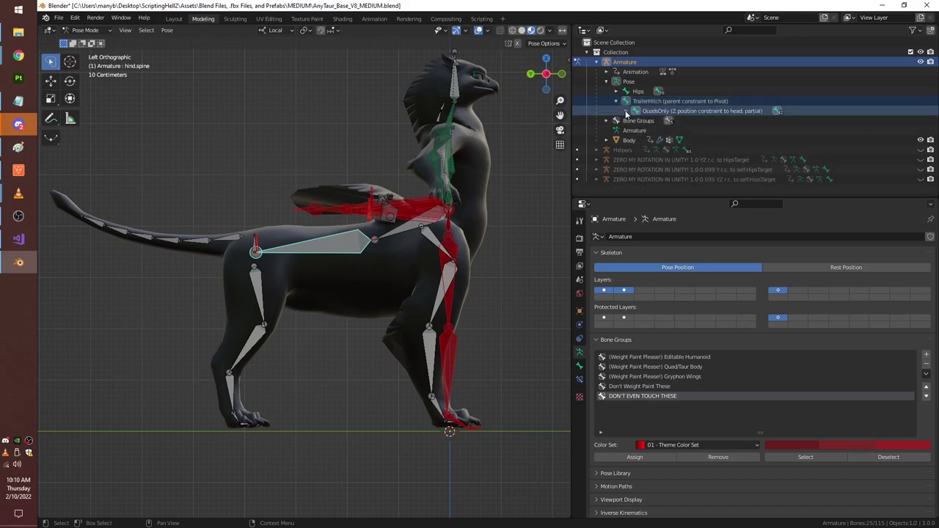
pyautogui.click(626, 111)
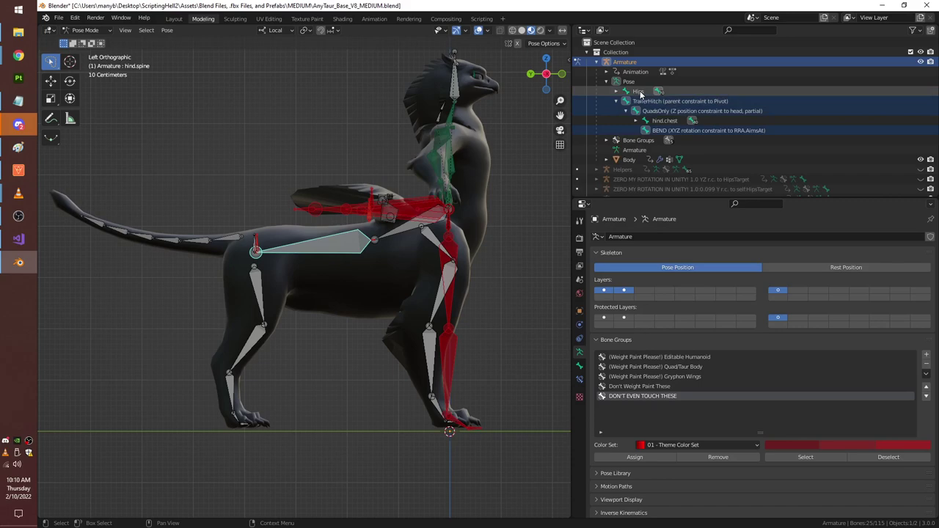
pyautogui.click(672, 130)
# Try rotating the BEND bone by about 19.7° and hind.hips by about -23.8° in the left view, and undo both rotations.
pyautogui.press('r')
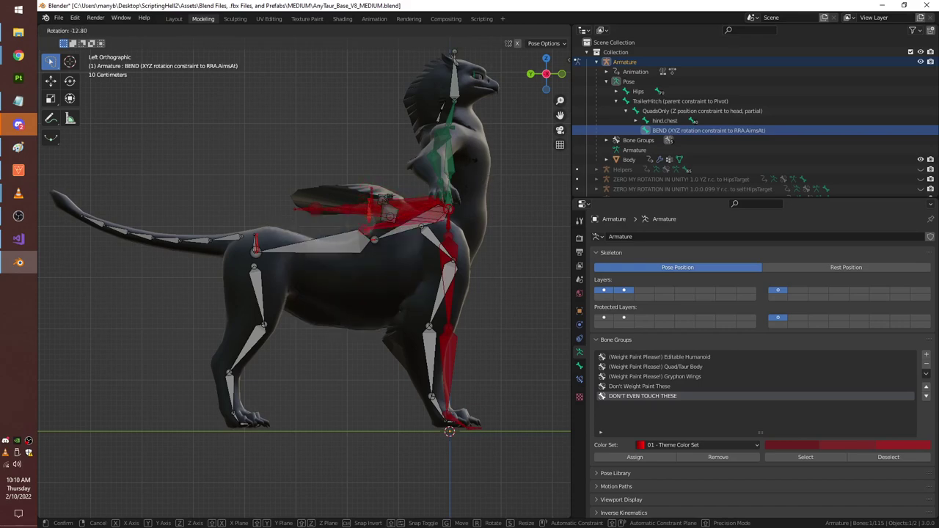
pyautogui.click(320, 289)
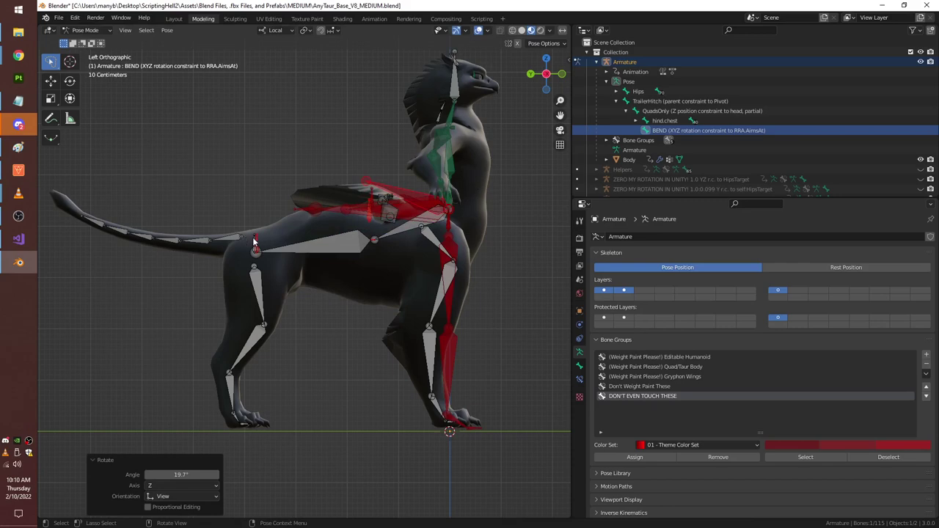
pyautogui.click(255, 243)
pyautogui.press('r')
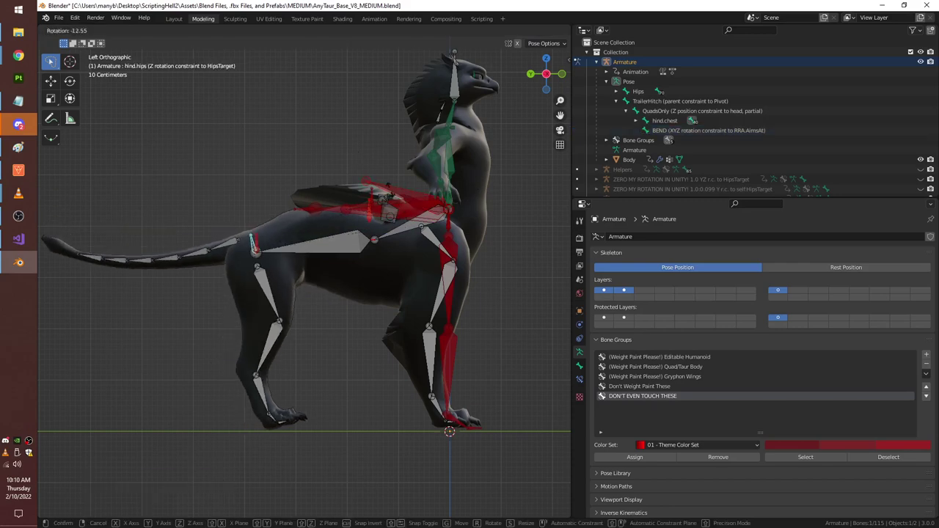
pyautogui.click(379, 171)
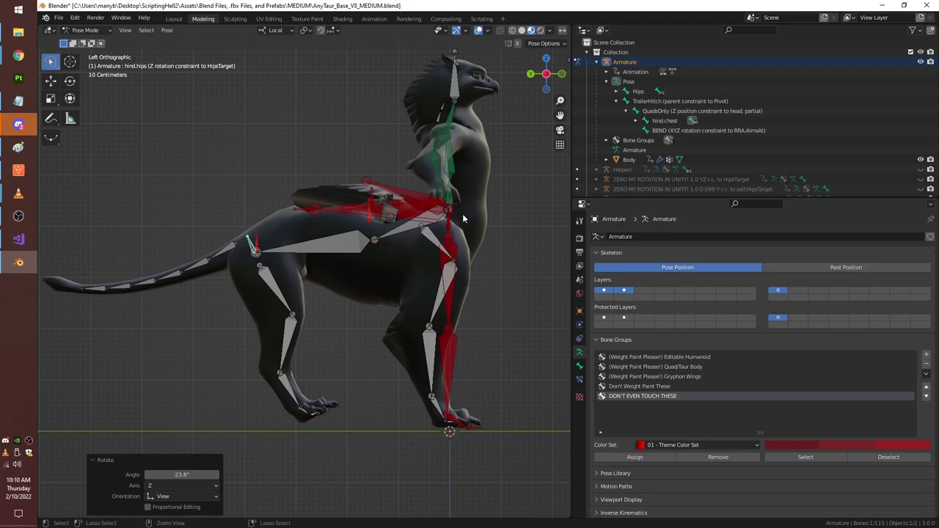
pyautogui.hotkey('ctrl', 'z')
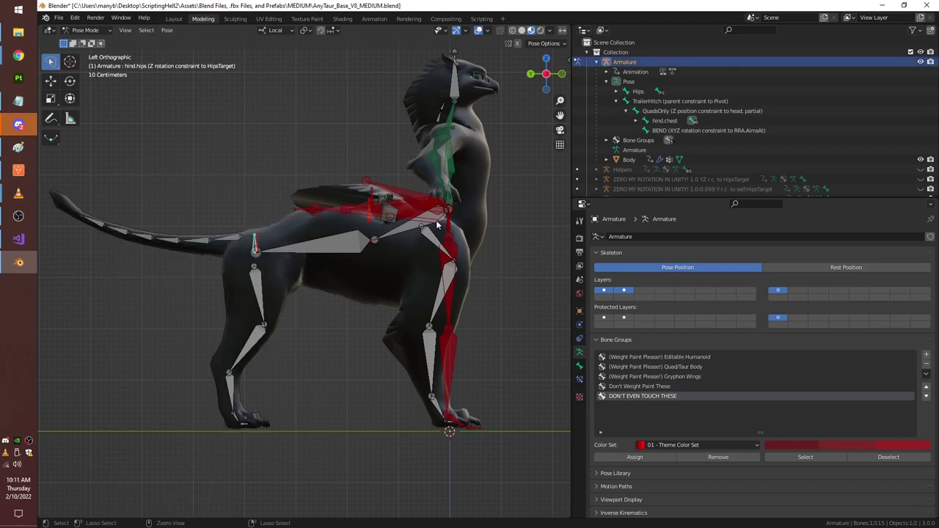
pyautogui.click(438, 226)
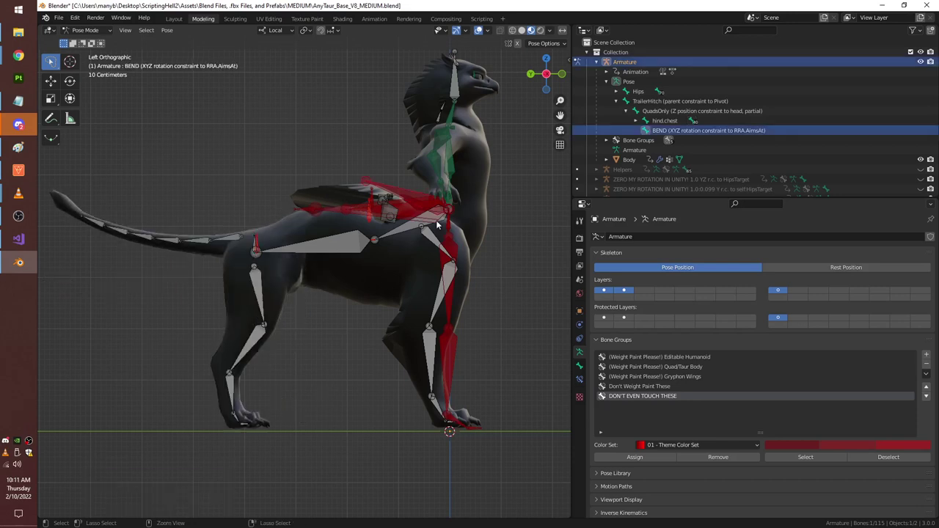
pyautogui.hotkey('ctrl', 'z')
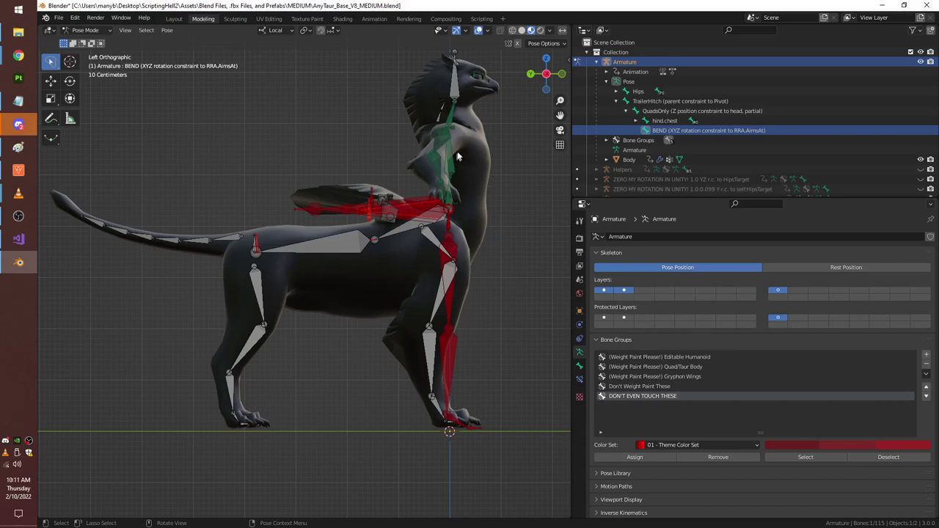
# Rotate the BEND bone by about 21.6° and display its weights on the Body mesh in Weight Paint mode.
pyautogui.press('r')
pyautogui.click(469, 174)
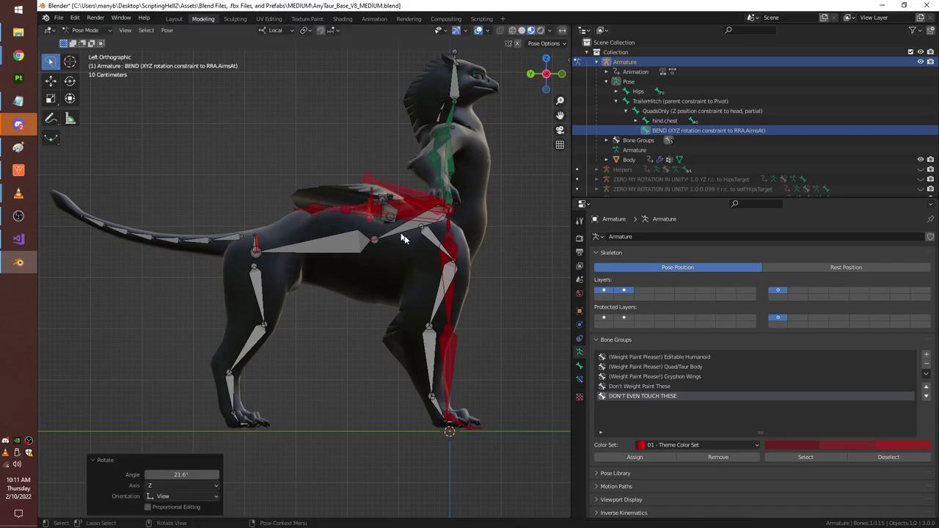
pyautogui.click(94, 32)
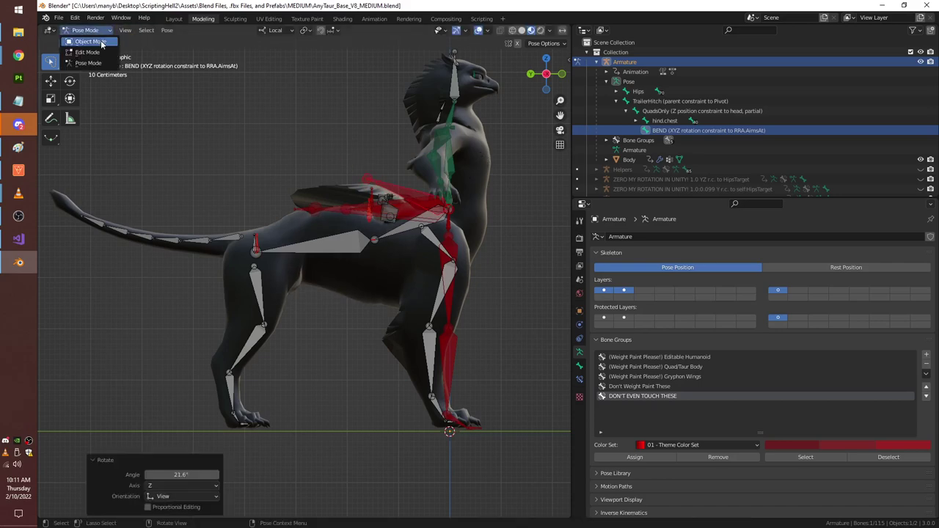
pyautogui.click(96, 40)
pyautogui.click(377, 255)
pyautogui.click(88, 30)
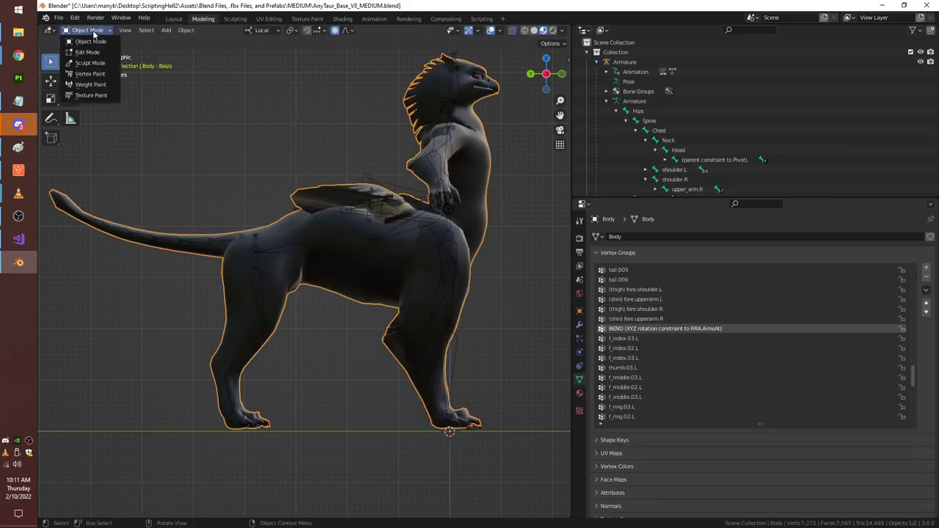
pyautogui.click(97, 86)
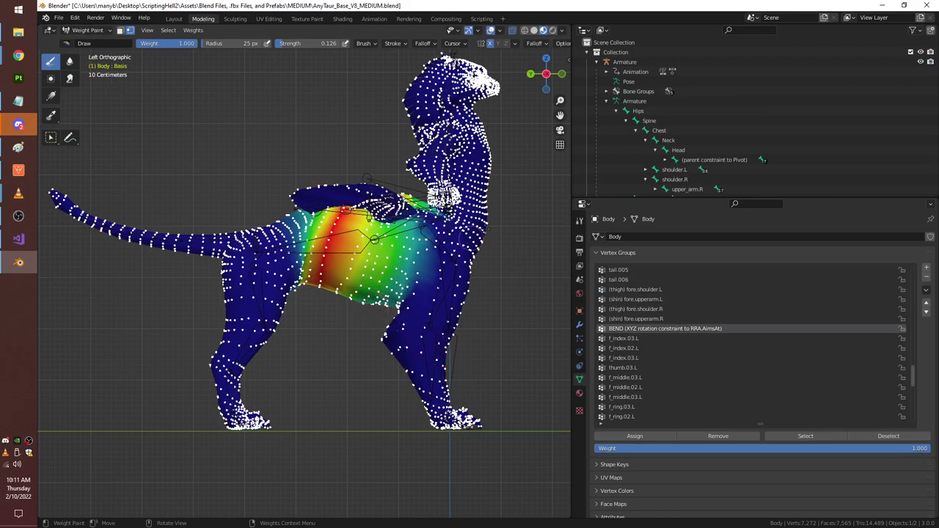
# Leave Weight Paint mode, select the armature and switch it back to Pose Mode.
pyautogui.click(75, 30)
pyautogui.click(88, 43)
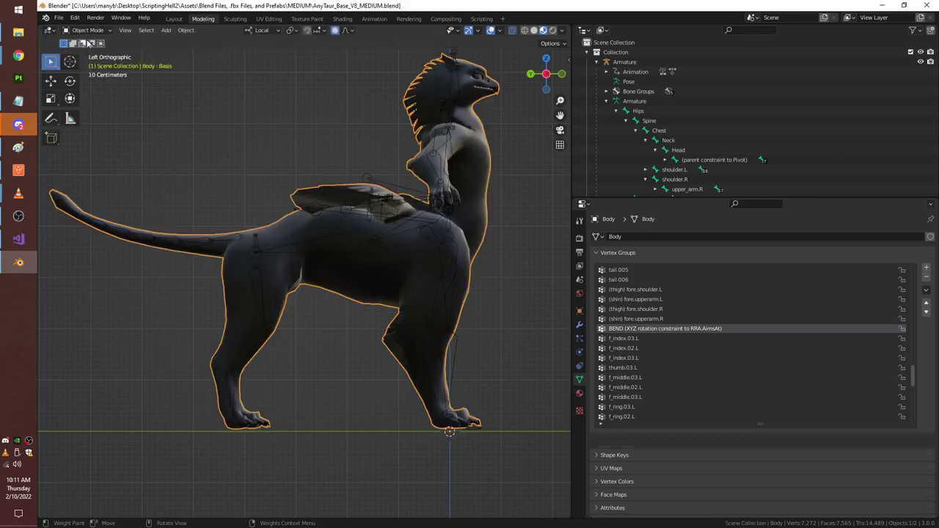
pyautogui.click(409, 230)
pyautogui.click(85, 30)
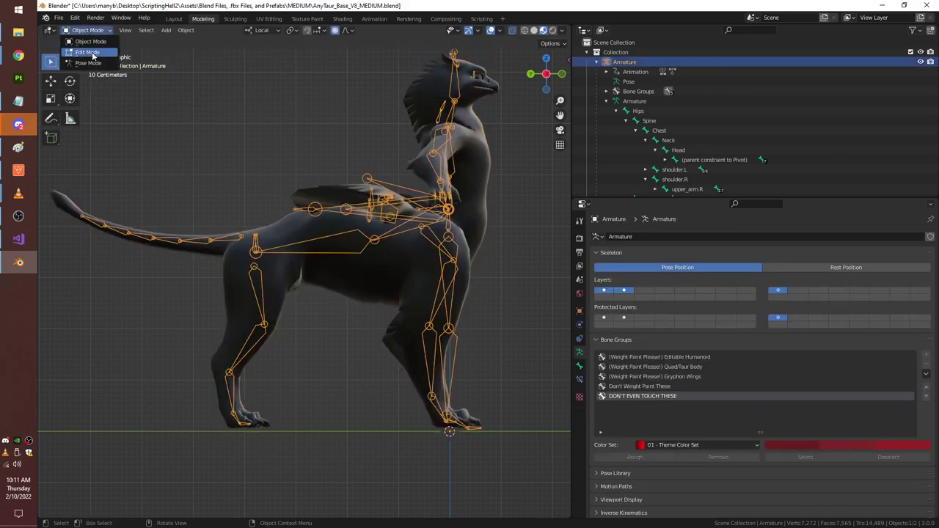
pyautogui.click(86, 64)
# Try rotating the BEND bone by about -48.9° in the left view, and undo that rotation.
pyautogui.press('r')
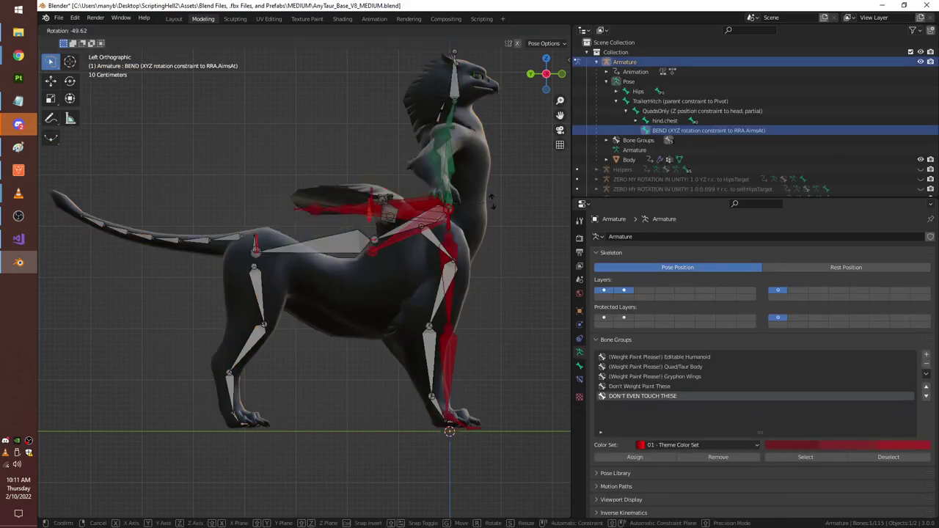
pyautogui.click(236, 229)
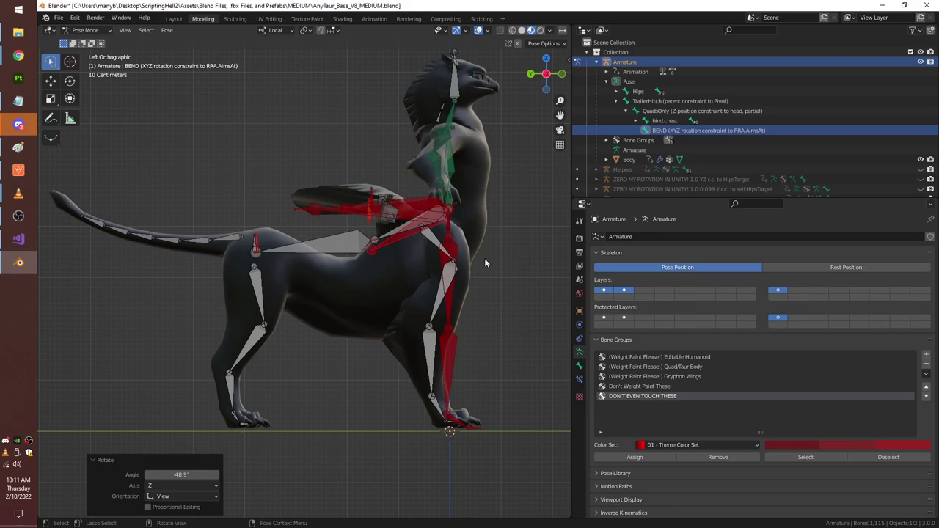
pyautogui.press('ctrl')
pyautogui.hotkey('ctrl', 'z')
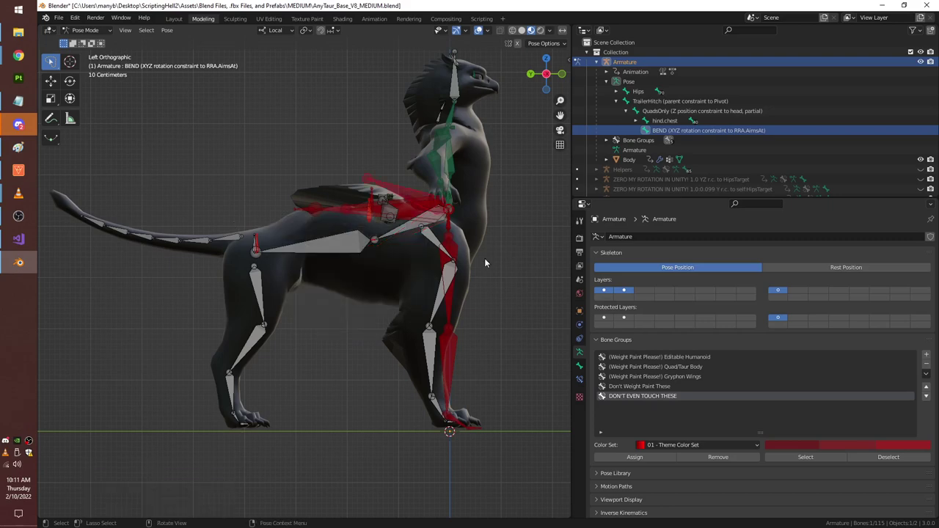
# Return to Object Mode, select the Body mesh and show the BEND bone's weights in Weight Paint mode.
pyautogui.press('ctrl')
pyautogui.hotkey('ctrl', 'Tab')
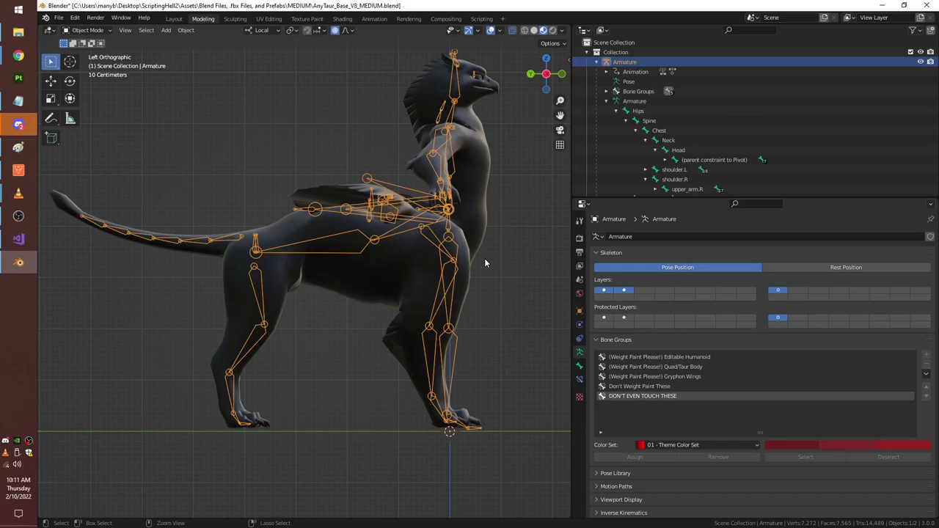
pyautogui.click(484, 262)
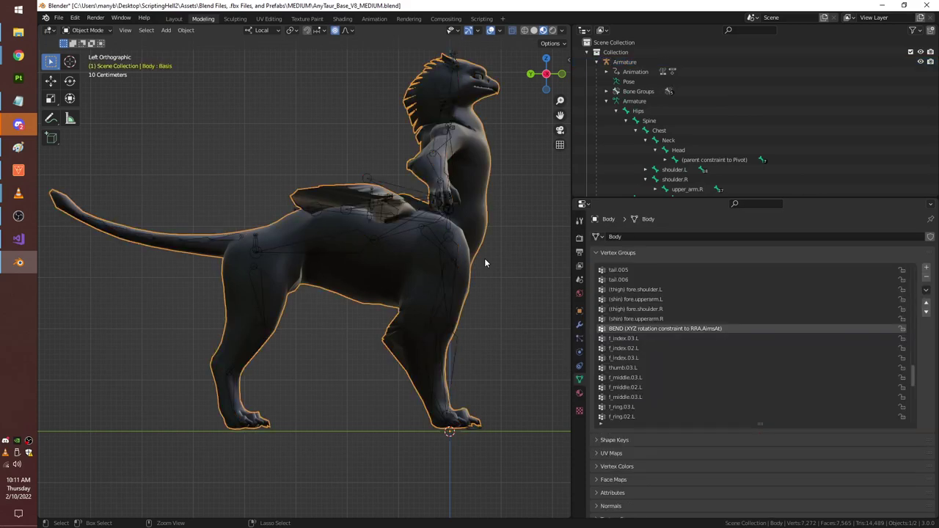
pyautogui.hotkey('ctrl', 'Tab')
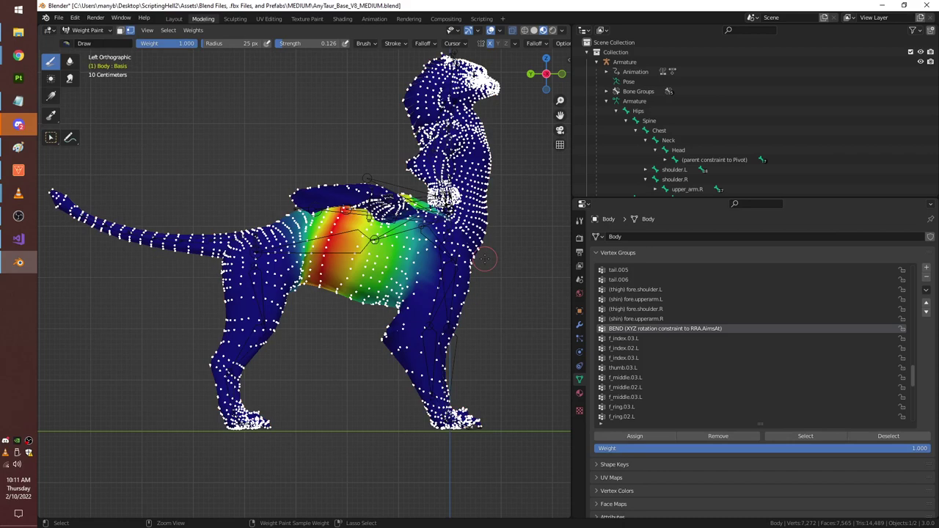
# Return the armature to Pose Mode and clear the rotation of the BEND bone.
pyautogui.hotkey('ctrl', 'Tab')
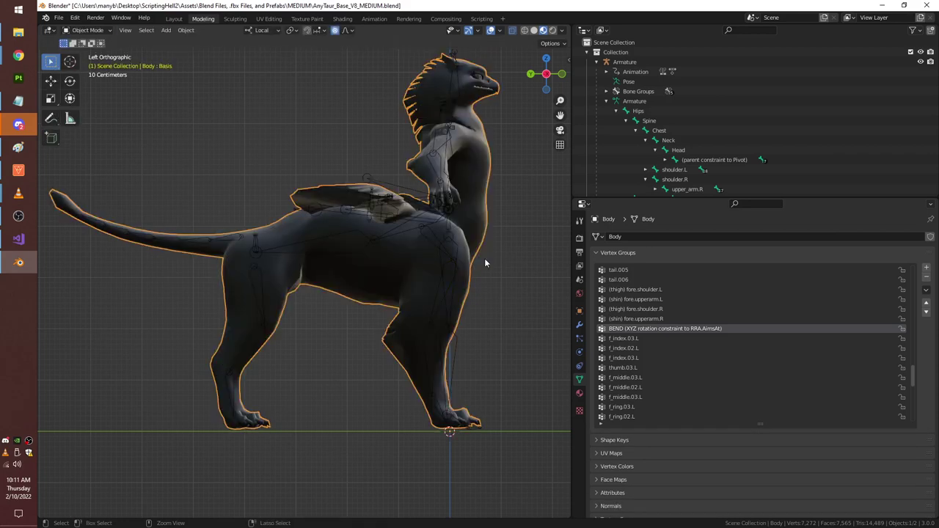
pyautogui.click(484, 261)
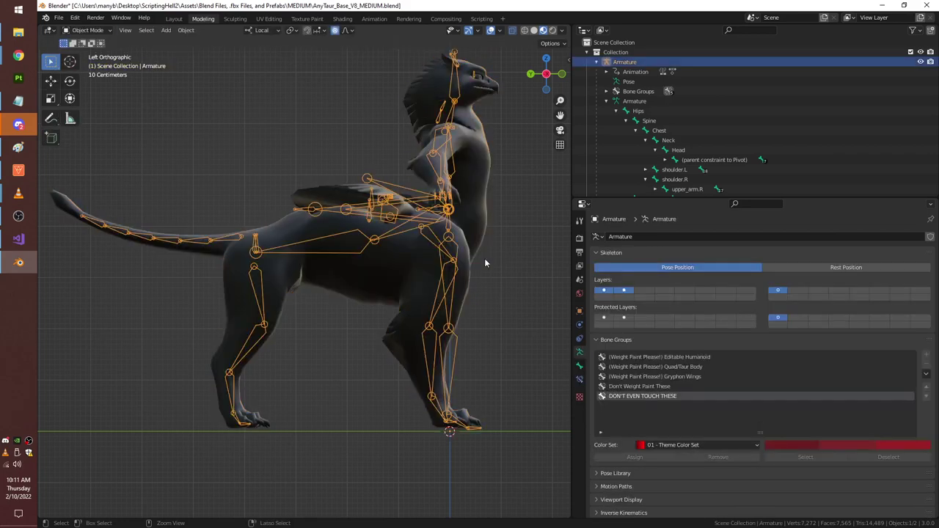
pyautogui.hotkey('ctrl', 'Tab')
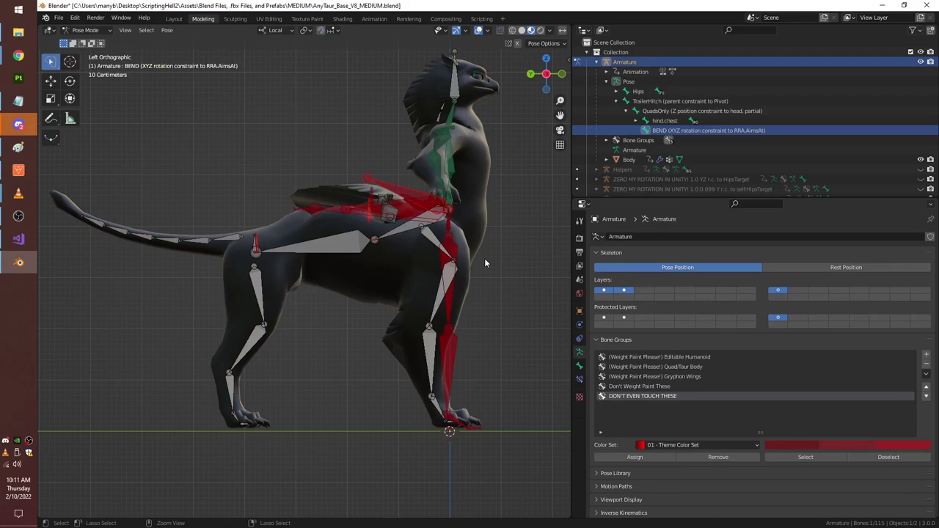
pyautogui.hotkey('alt', 'r')
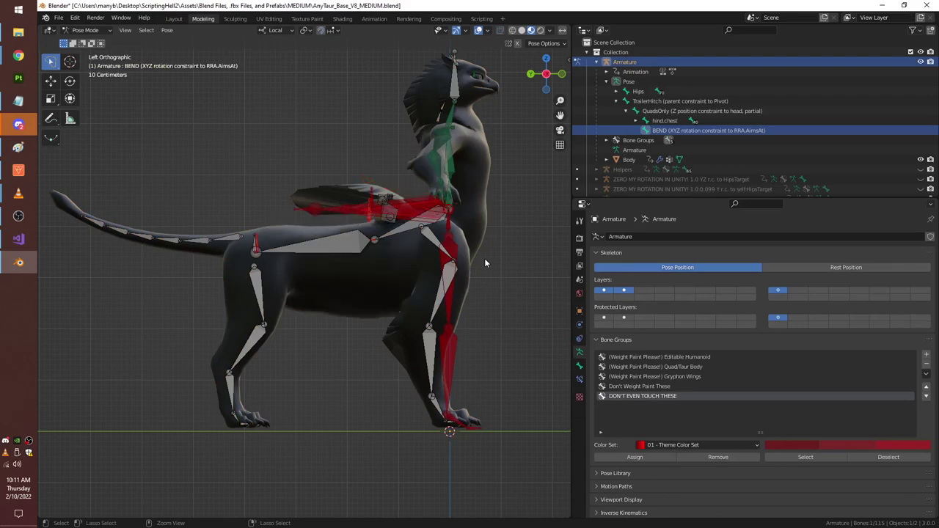
# Check the armature's active action in the Animation workspace and return to the Modeling workspace.
pyautogui.click(375, 19)
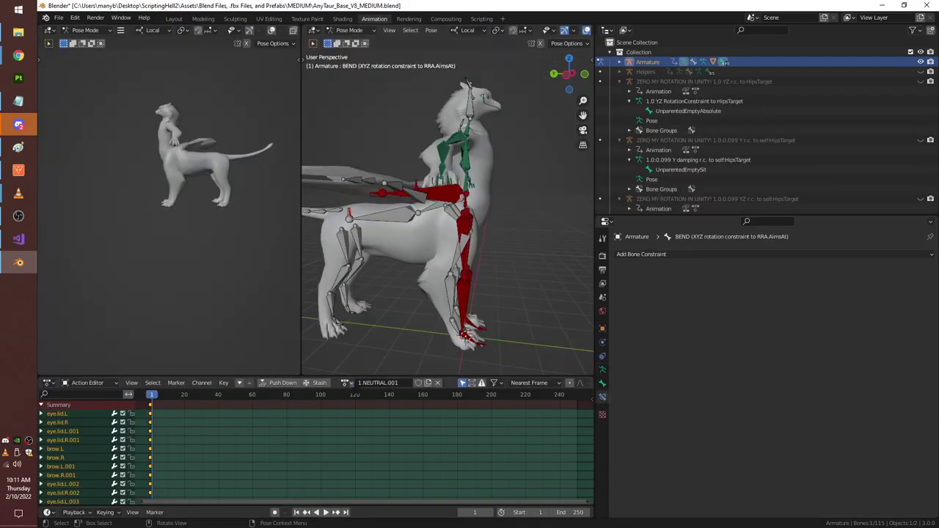
pyautogui.click(345, 382)
pyautogui.click(345, 382)
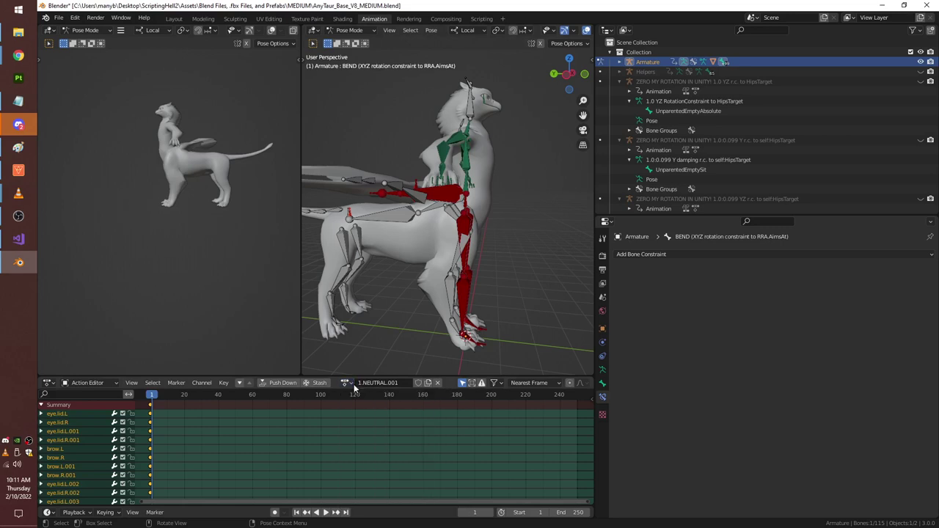
pyautogui.click(201, 19)
# Put the armature into Edit Mode and save the blend file.
pyautogui.scroll(-3, 408, 289)
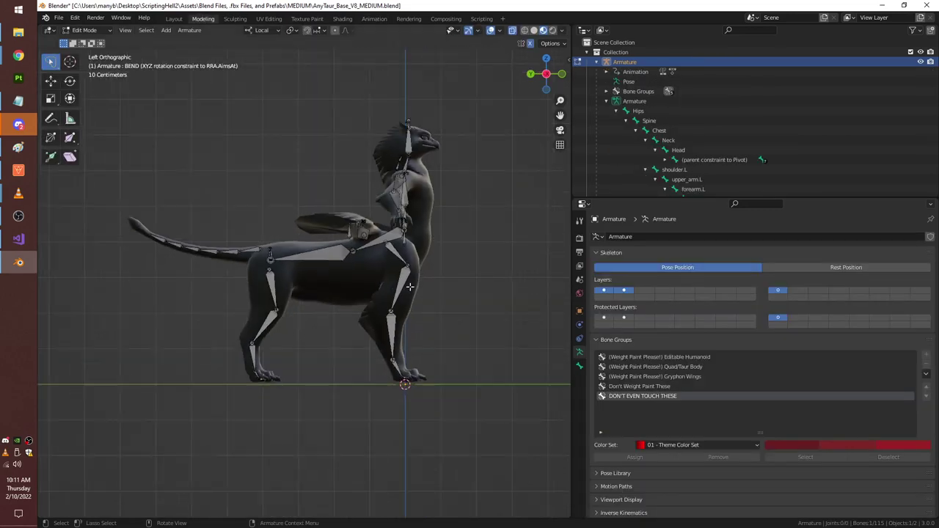
pyautogui.scroll(2, 409, 286)
pyautogui.hotkey('ctrl', 's')
pyautogui.scroll(3, 383, 292)
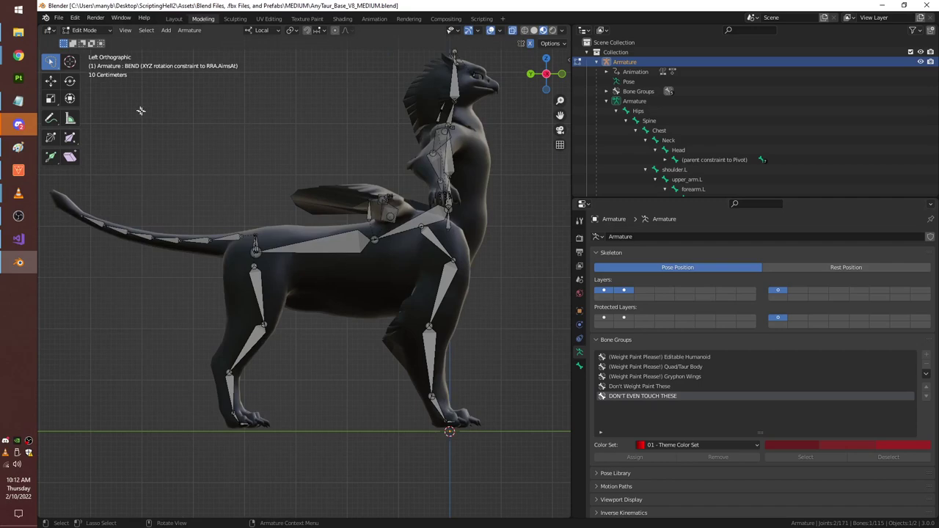
# Open the FBX export for AnyTaur_Base_V8_MEDIUM.fbx, review its transform, armature and bake animation settings, and cancel the export.
pyautogui.click(58, 18)
pyautogui.moveTo(93, 159)
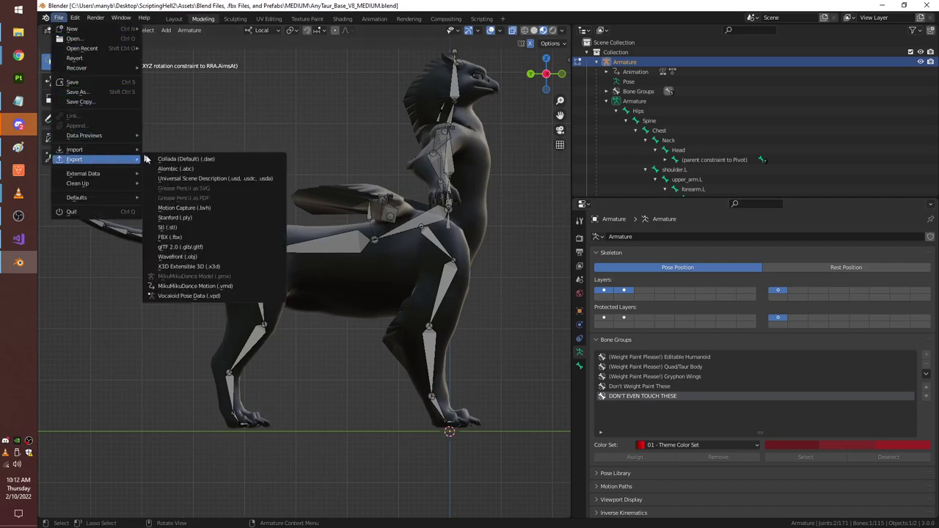
pyautogui.click(192, 236)
pyautogui.scroll(-3, 678, 294)
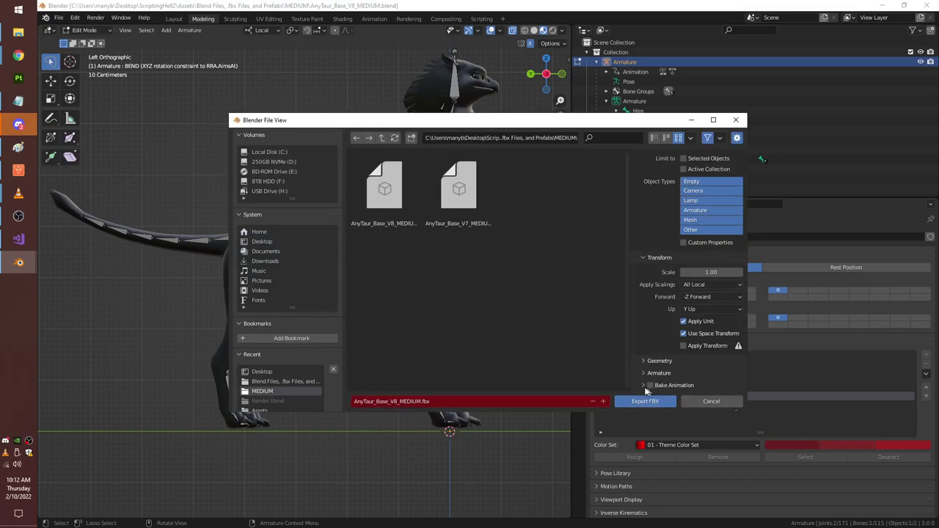
pyautogui.click(706, 400)
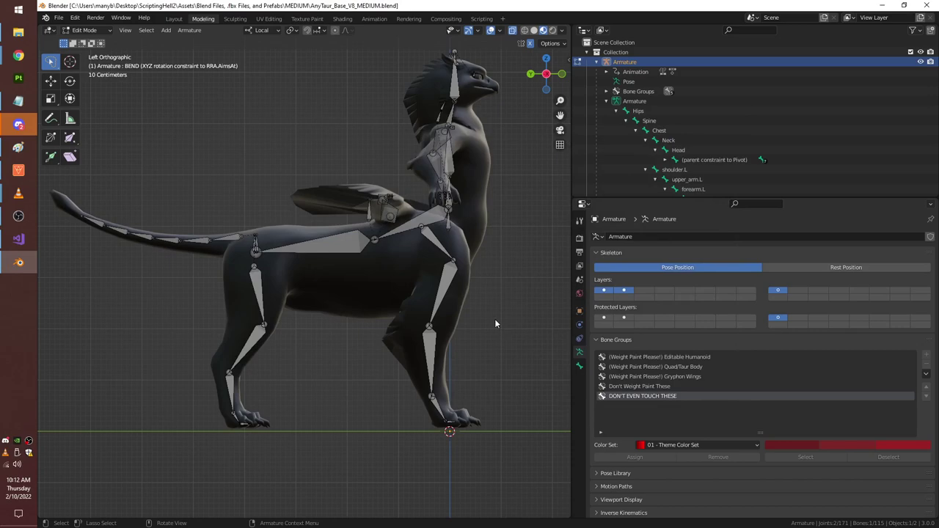
pyautogui.scroll(-4, 495, 323)
pyautogui.scroll(2, 492, 317)
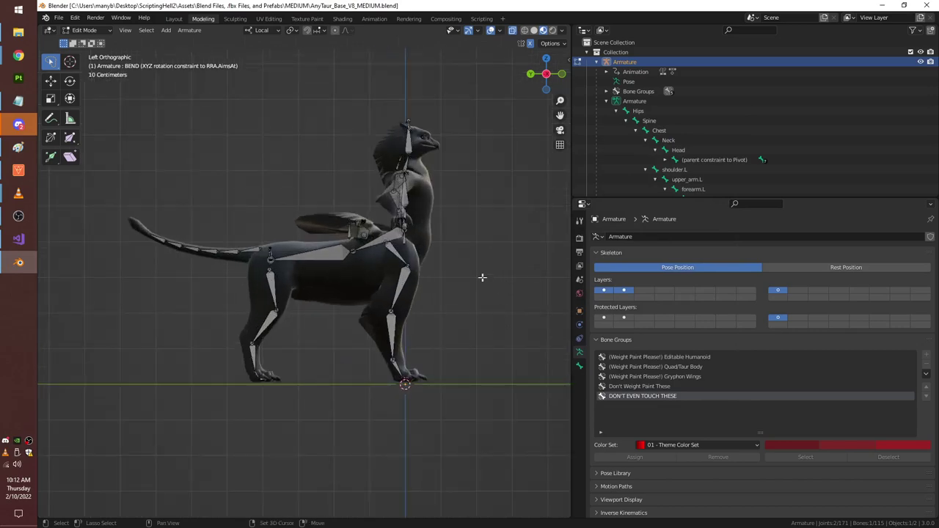
# Try raising the CHAIR bone along the local Z axis, and undo the move.
pyautogui.keyDown('shift'); pyautogui.moveTo(482, 276); pyautogui.dragTo(468, 349, button='middle'); pyautogui.keyUp('shift')
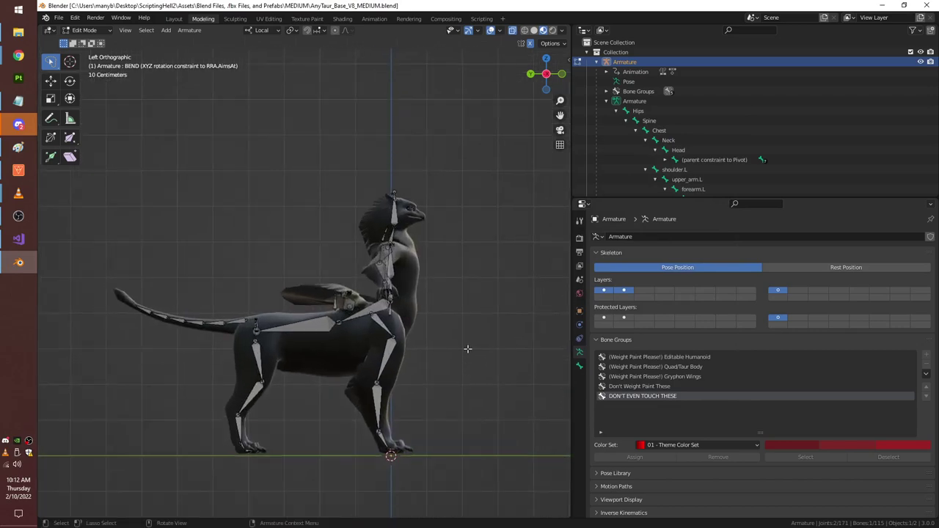
pyautogui.click(336, 305)
pyautogui.press('g')
pyautogui.press('z')
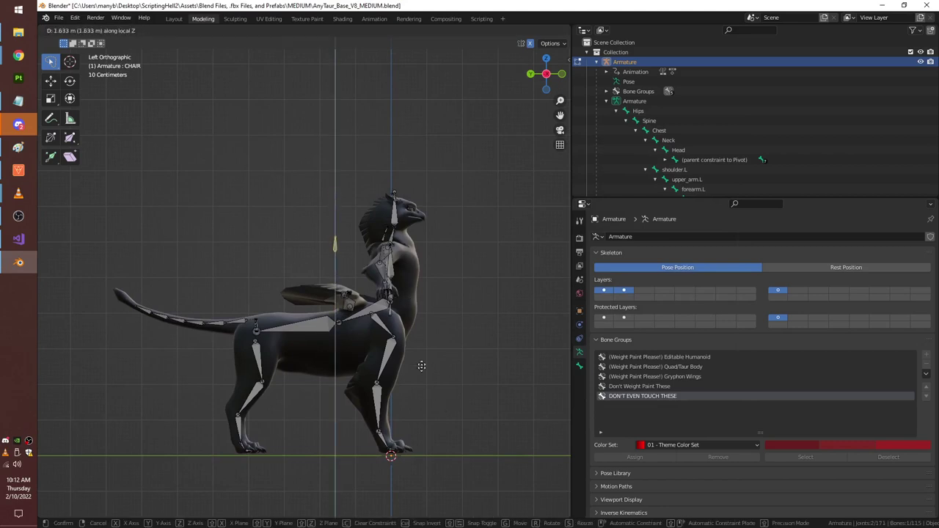
pyautogui.click(415, 374)
pyautogui.hotkey('ctrl', 'z')
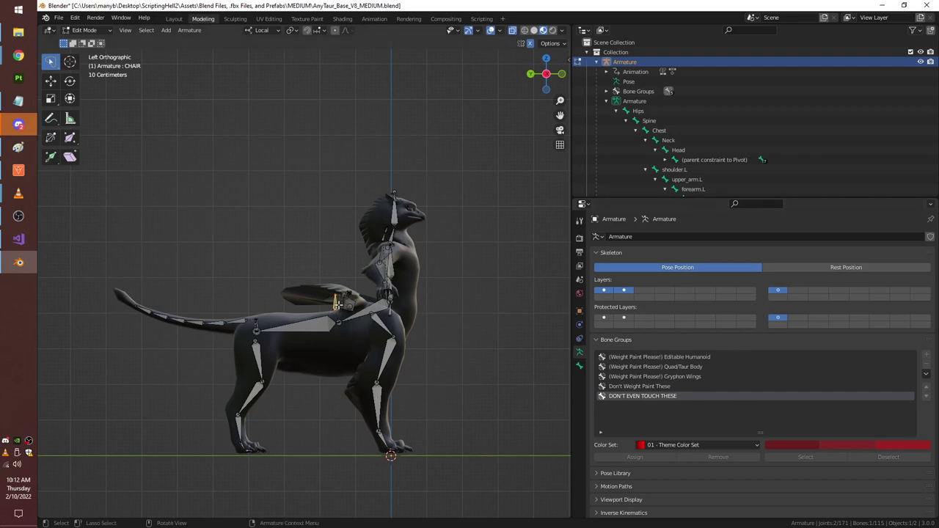
# Select all linked feather wing bones on both sides and, in Pose Mode, assign them to the DON'T EVEN TOUCH THESE bone group.
pyautogui.moveTo(338, 304); pyautogui.dragTo(229, 280, button='middle')
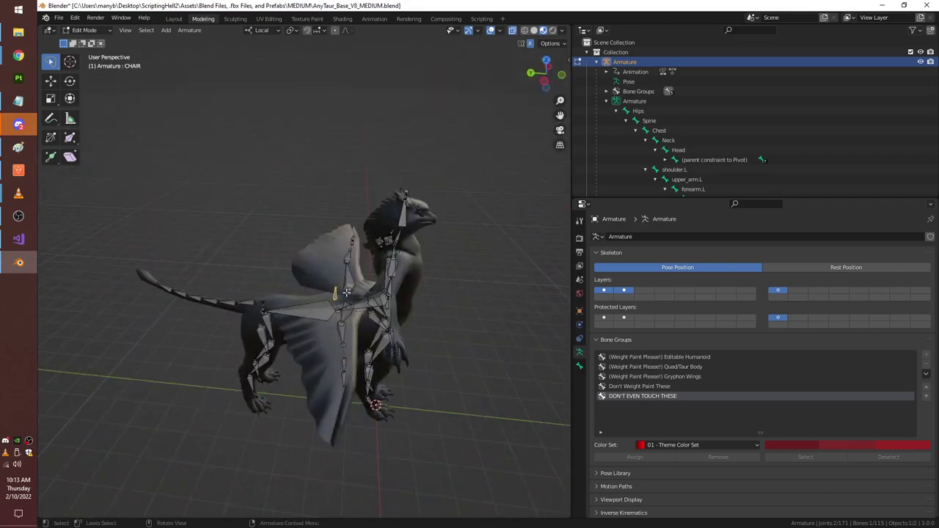
pyautogui.moveTo(336, 380); pyautogui.dragTo(343, 247, button='middle')
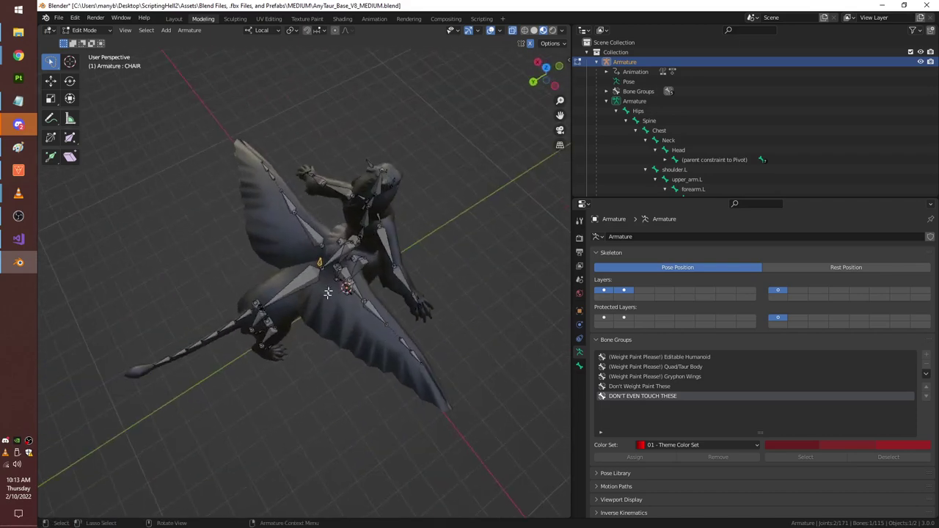
pyautogui.click(312, 228)
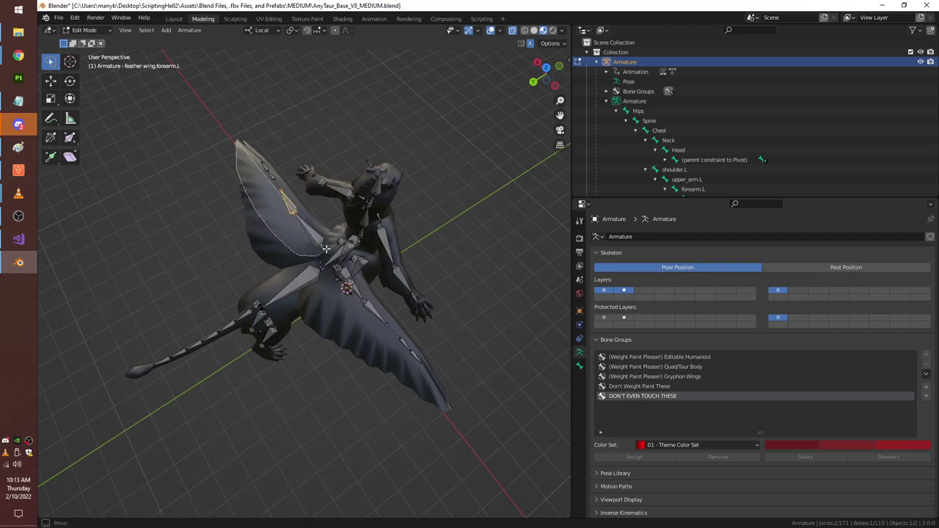
pyautogui.press('l')
pyautogui.moveTo(262, 148); pyautogui.dragTo(318, 251, button='middle')
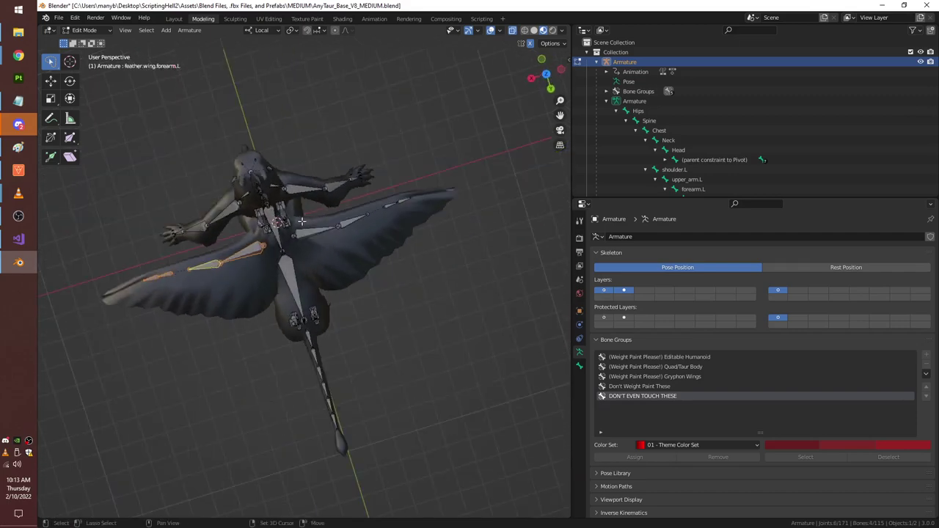
pyautogui.press('l')
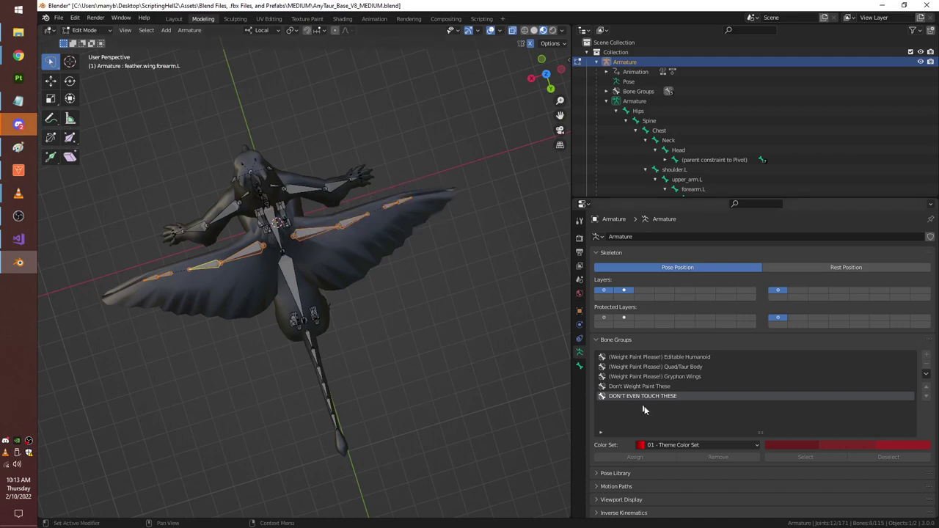
pyautogui.click(94, 31)
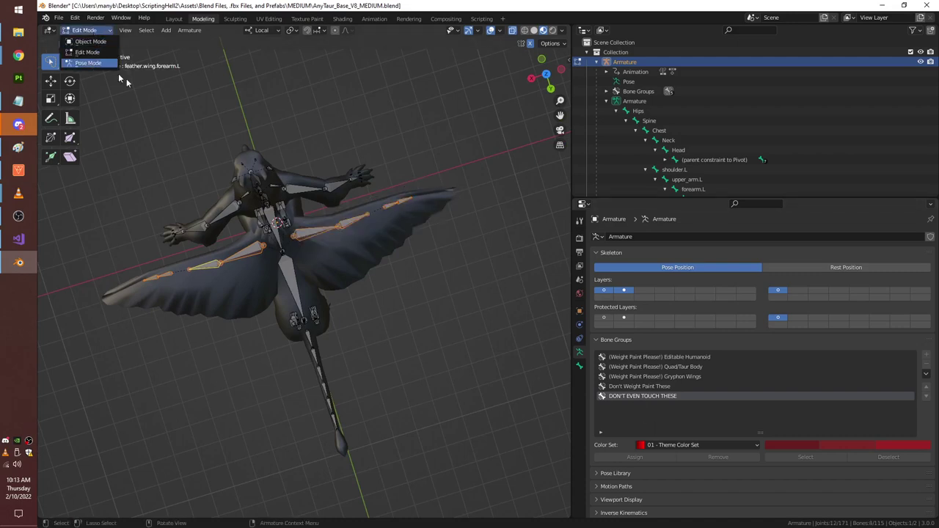
pyautogui.press('Return')
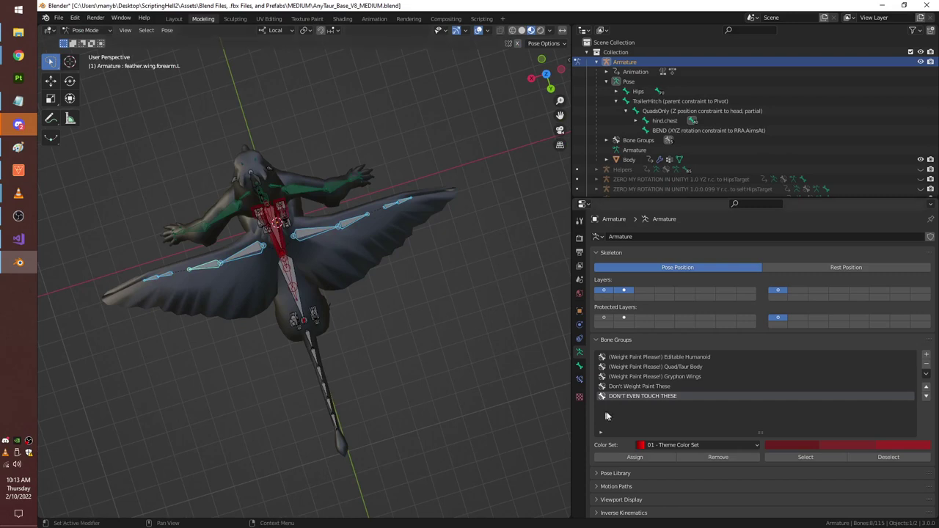
pyautogui.click(658, 457)
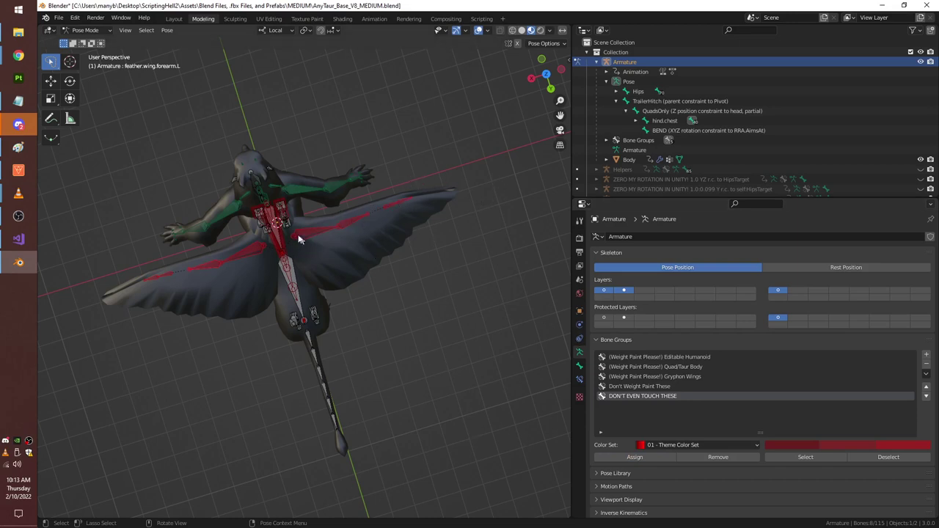
# Examine the bone group colours from several sides, picking the right wing's upper arm bone and the hind.hips bone.
pyautogui.moveTo(294, 247); pyautogui.dragTo(162, 127, button='middle')
pyautogui.moveTo(308, 353); pyautogui.dragTo(189, 366, button='middle')
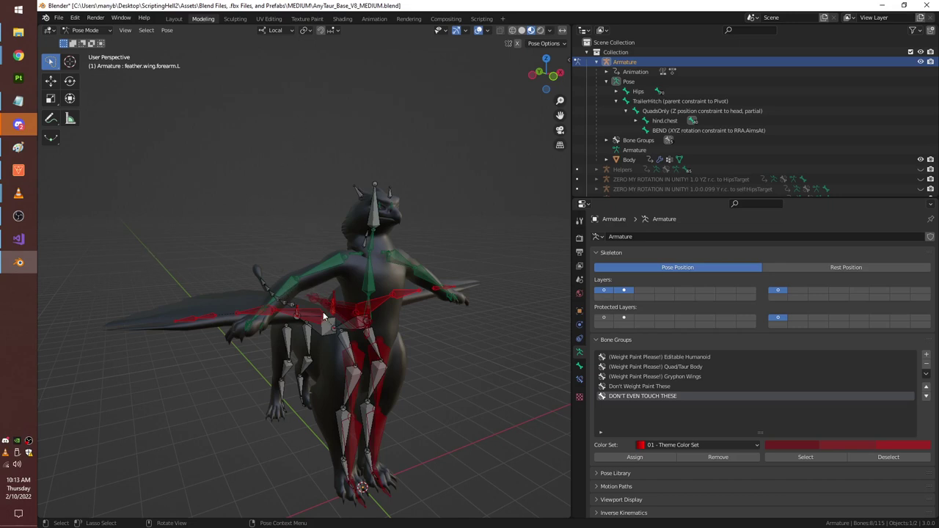
pyautogui.moveTo(199, 196)
pyautogui.mouseDown(button='middle')
pyautogui.moveTo(265, 257)
pyautogui.moveTo(195, 209)
pyautogui.mouseUp(button='middle')
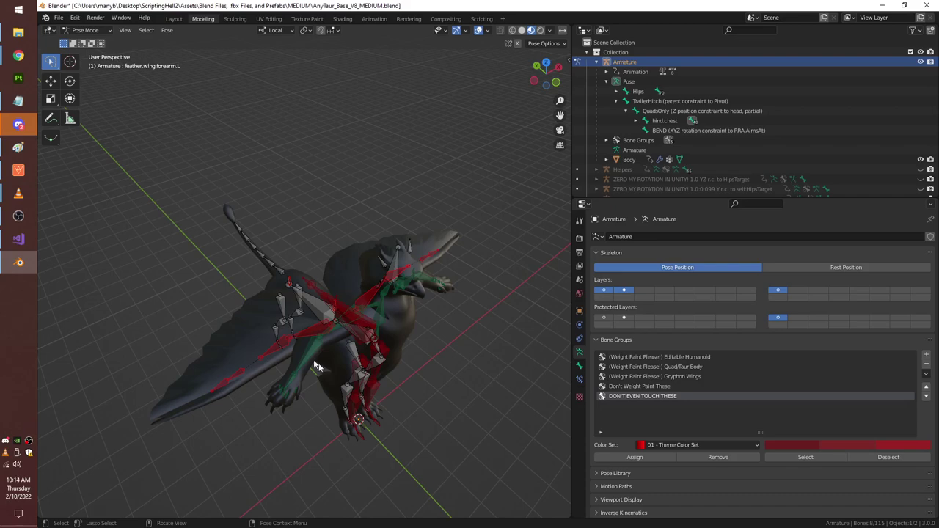
pyautogui.moveTo(317, 366); pyautogui.dragTo(356, 304, button='middle')
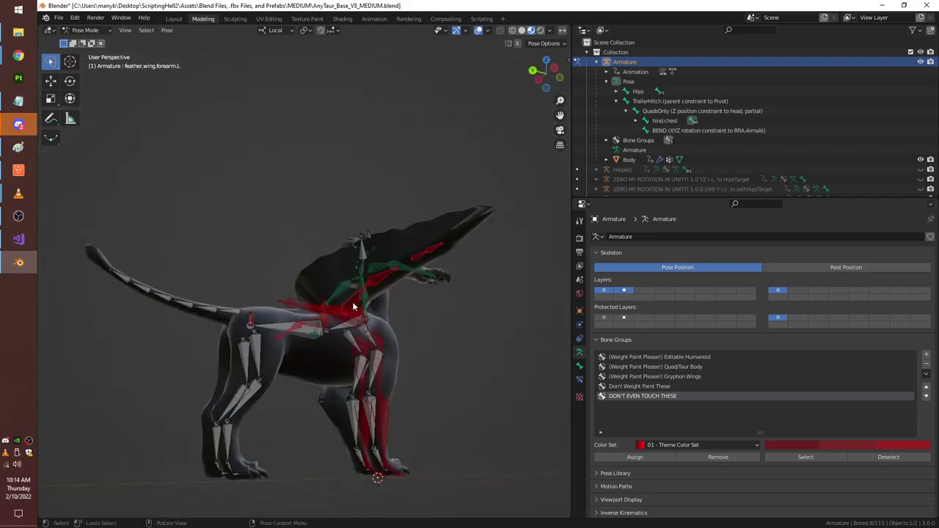
pyautogui.click(346, 321)
pyautogui.moveTo(419, 328); pyautogui.dragTo(176, 242, button='middle')
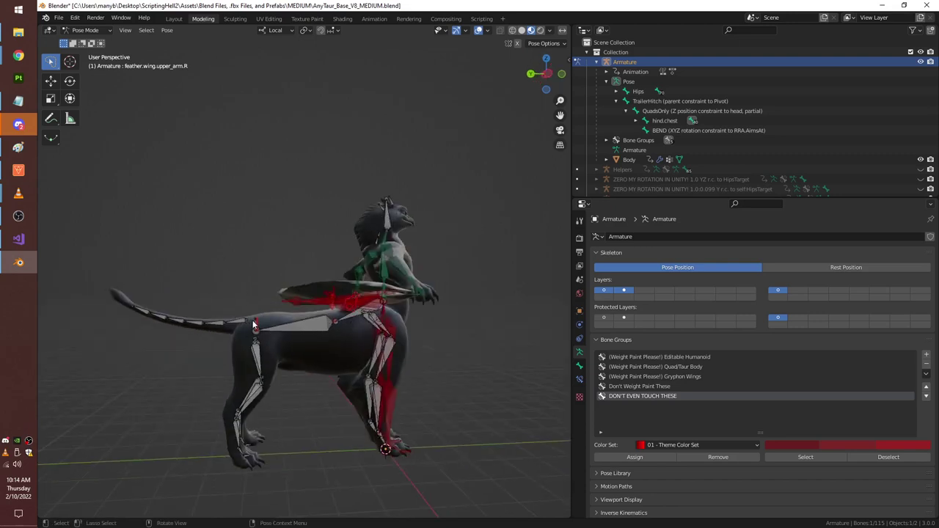
pyautogui.click(255, 325)
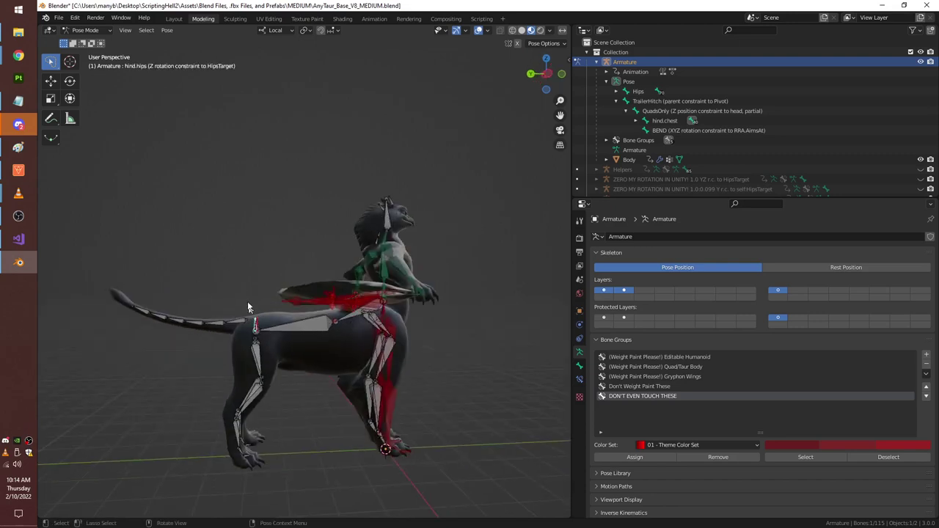
pyautogui.moveTo(378, 282); pyautogui.dragTo(312, 465, button='middle')
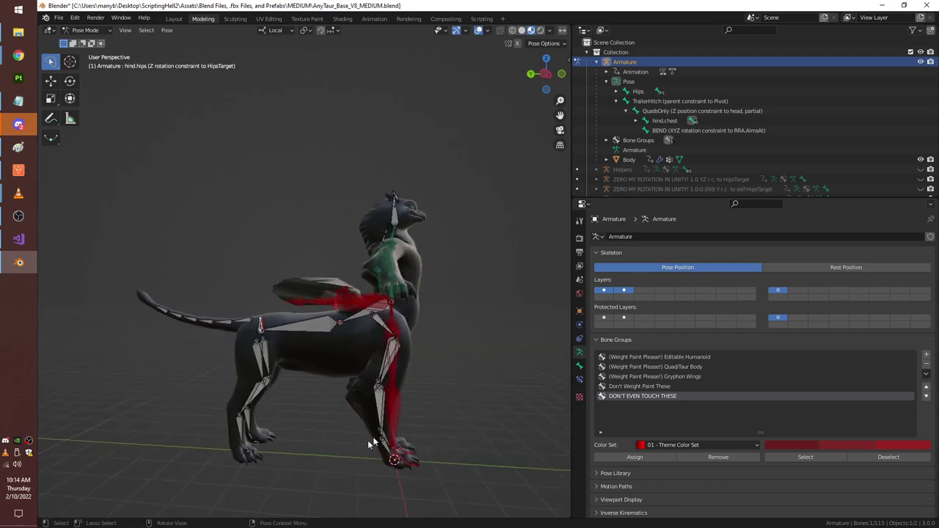
# Examine the right hind leg's lower bones, selecting hind.cannon.R and hind.foot.R in turn.
pyautogui.moveTo(367, 440); pyautogui.dragTo(345, 352, button='middle')
pyautogui.scroll(6, 308, 365)
pyautogui.moveTo(294, 421); pyautogui.dragTo(320, 383, button='middle')
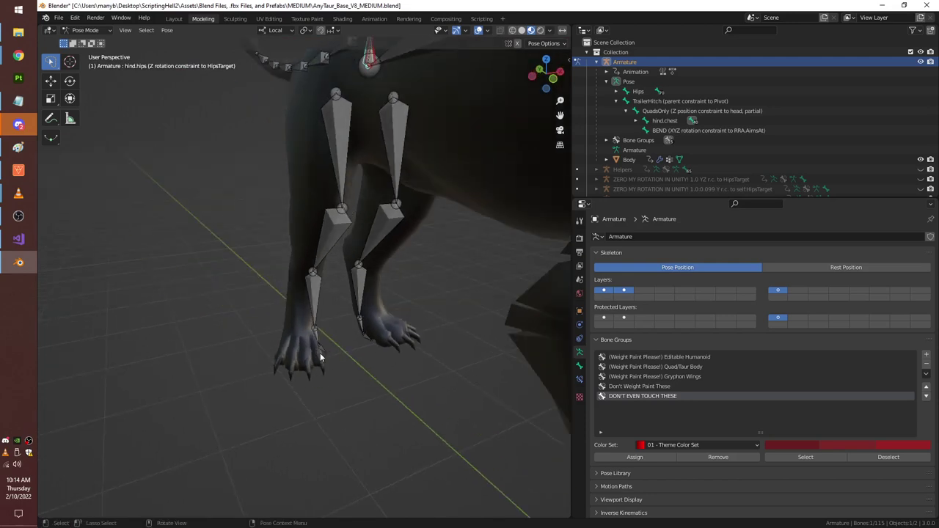
pyautogui.moveTo(321, 335); pyautogui.dragTo(332, 314, button='middle')
pyautogui.click(293, 321)
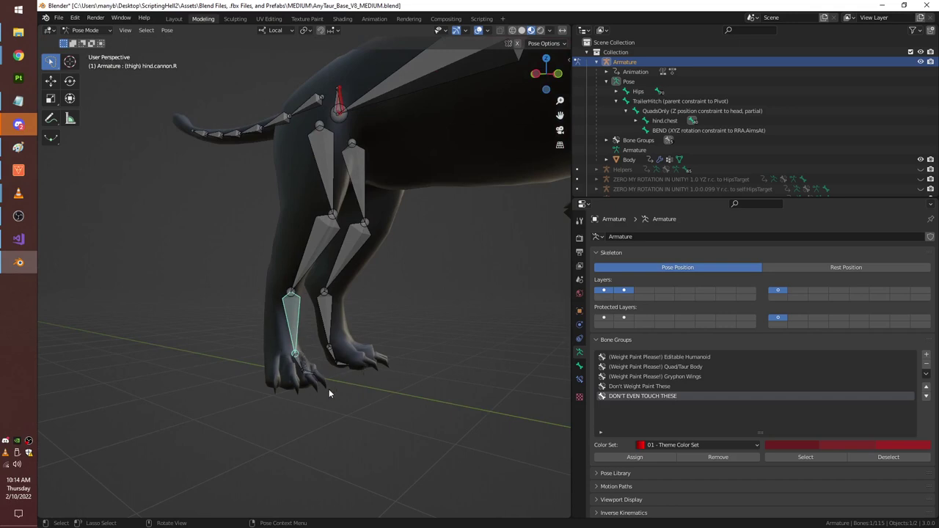
pyautogui.click(296, 360)
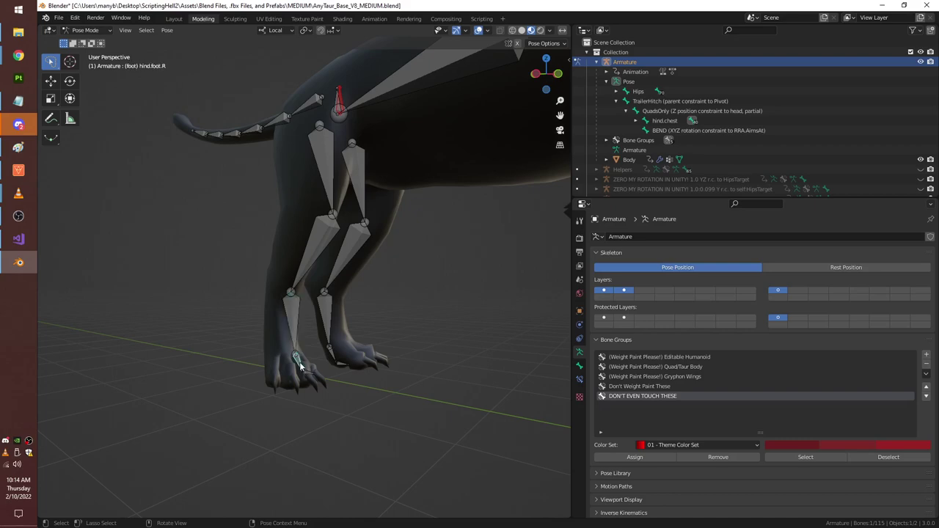
pyautogui.moveTo(300, 365); pyautogui.dragTo(389, 382, button='middle')
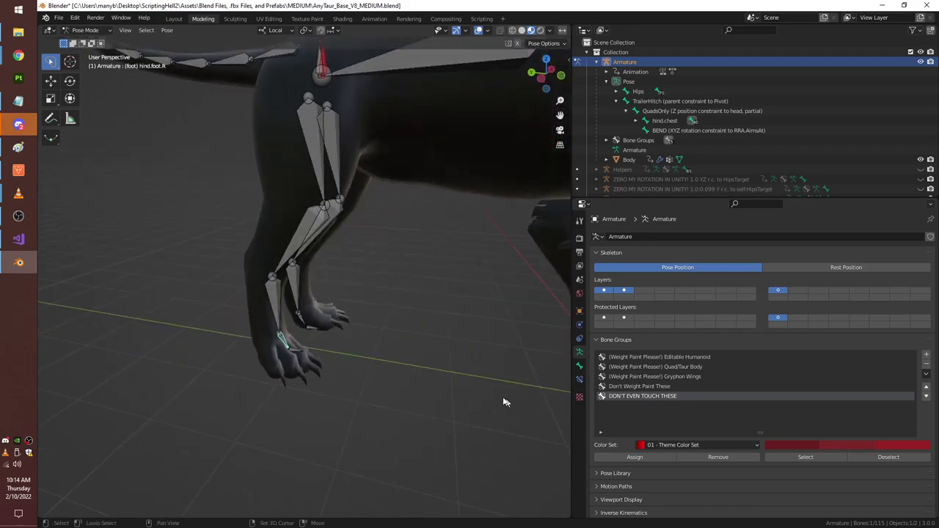
# Compare the front and hind feet, selecting fore.paw.R and the pair of toe bones hind.toe.R and fore.beans.R.
pyautogui.moveTo(503, 398); pyautogui.dragTo(472, 348, button='middle')
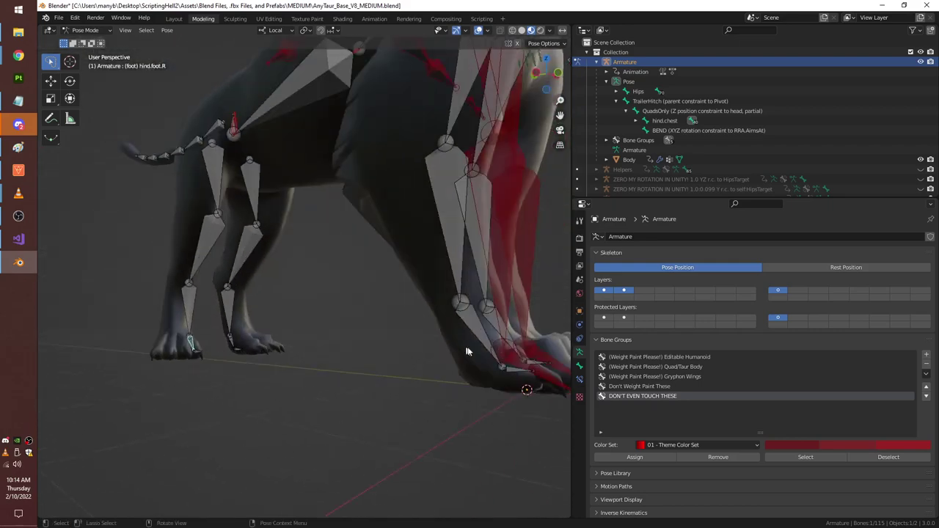
pyautogui.click(479, 335)
pyautogui.moveTo(290, 317); pyautogui.dragTo(316, 331, button='middle')
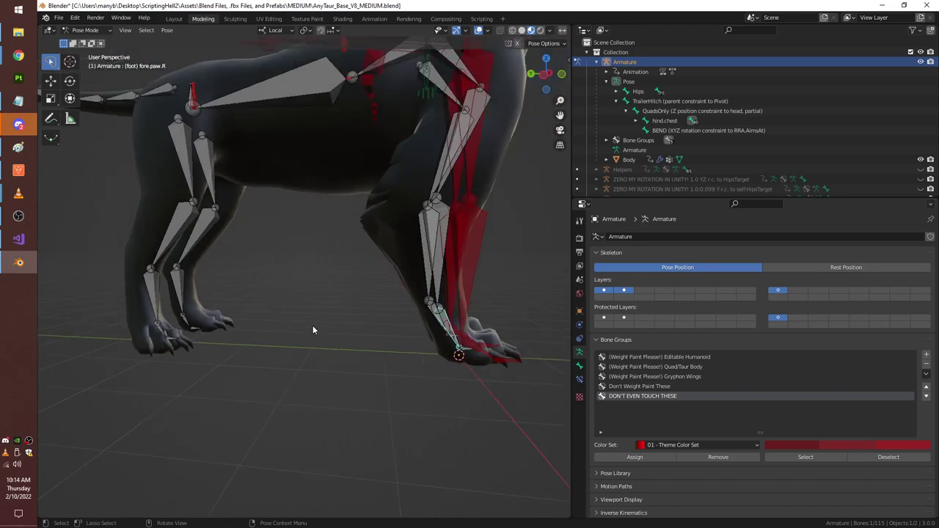
pyautogui.click(162, 331)
pyautogui.moveTo(450, 388); pyautogui.dragTo(465, 390, button='middle')
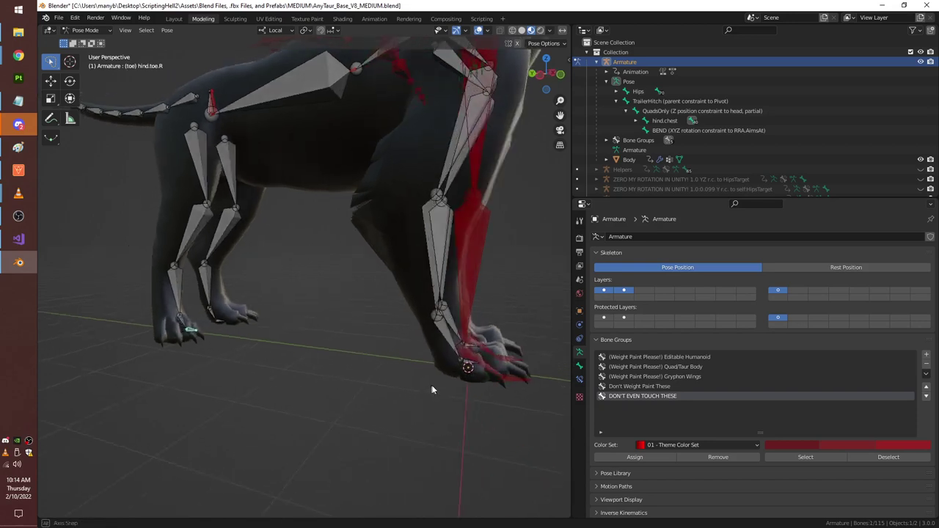
pyautogui.keyDown('shift'); pyautogui.click(468, 365); pyautogui.keyUp('shift')
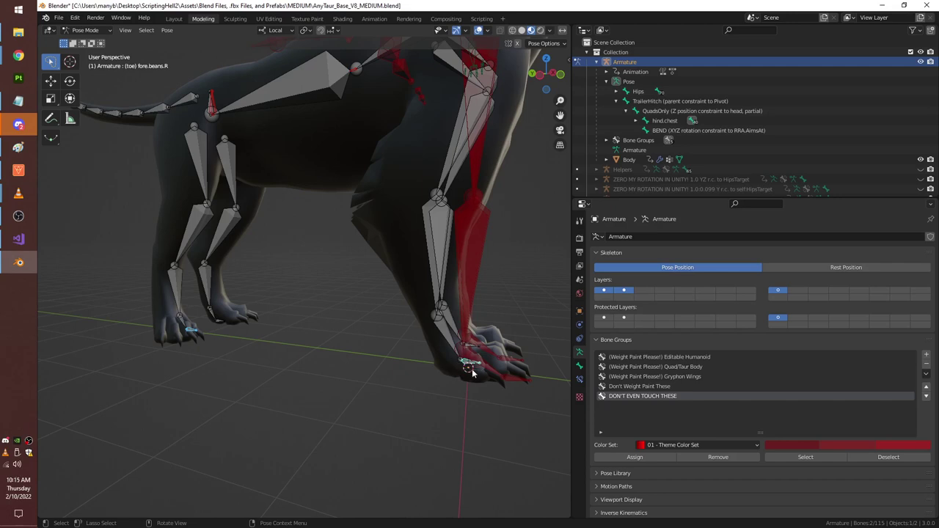
pyautogui.moveTo(470, 374); pyautogui.dragTo(391, 391, button='middle')
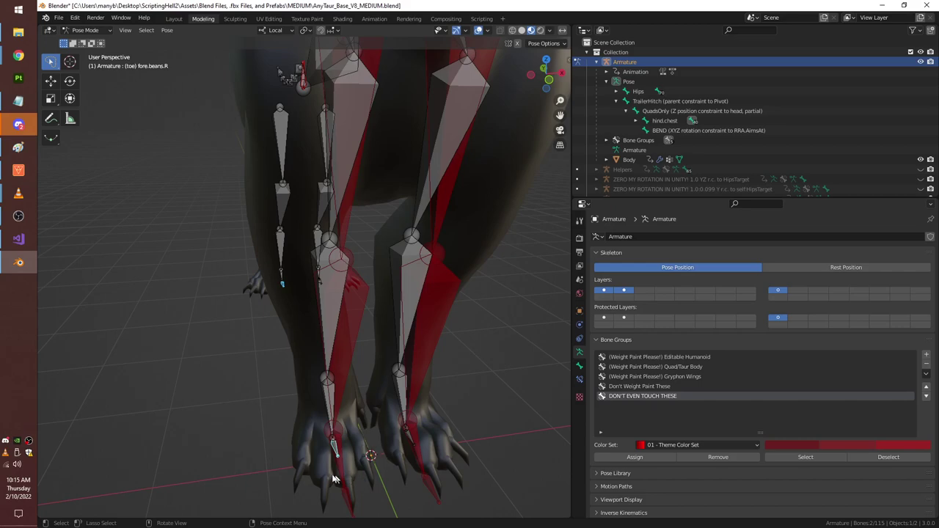
pyautogui.moveTo(281, 446); pyautogui.dragTo(439, 375, button='middle')
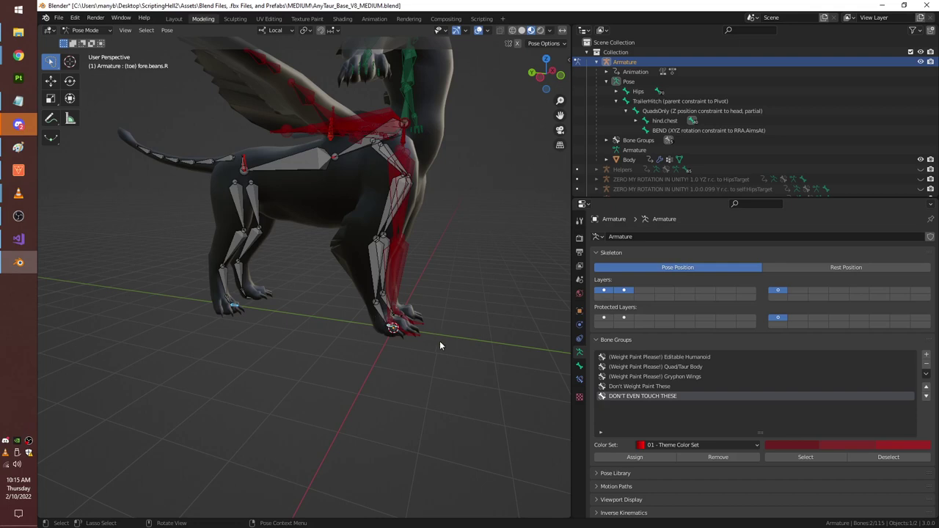
pyautogui.scroll(2, 423, 351)
pyautogui.moveTo(443, 363); pyautogui.dragTo(389, 436, button='middle')
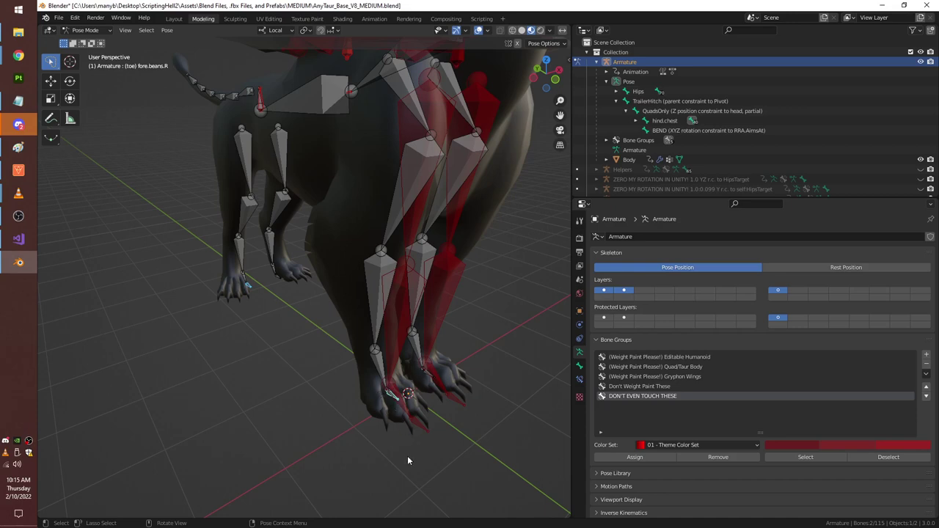
# Recheck the right foot and toe bones by selecting fore.paw.R, hind.toe.R and fore.beans.R one after another.
pyautogui.click(379, 359)
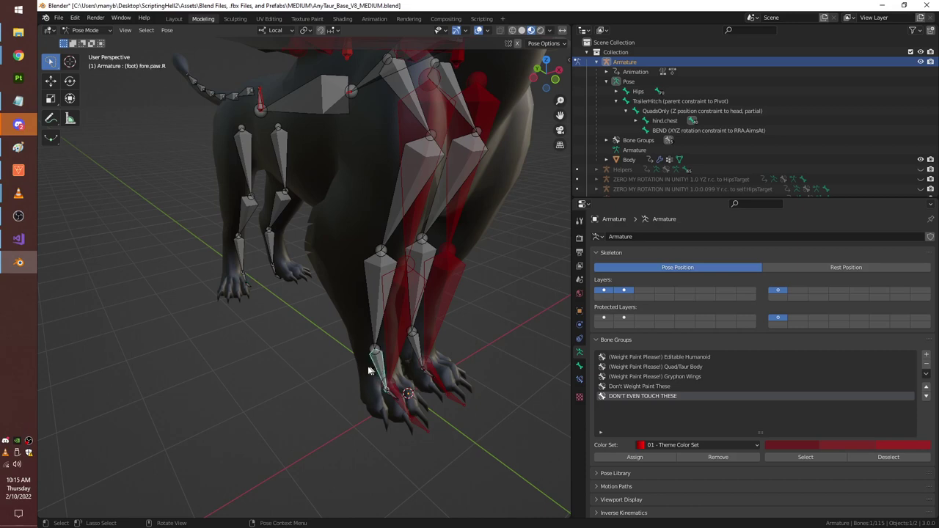
pyautogui.click(248, 288)
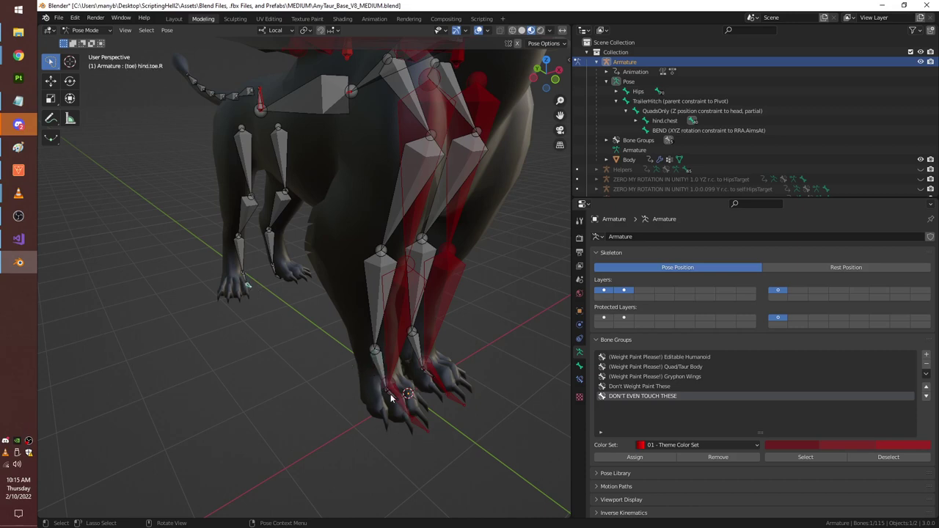
pyautogui.click(391, 411)
pyautogui.click(390, 405)
pyautogui.moveTo(393, 407); pyautogui.dragTo(370, 342, button='middle')
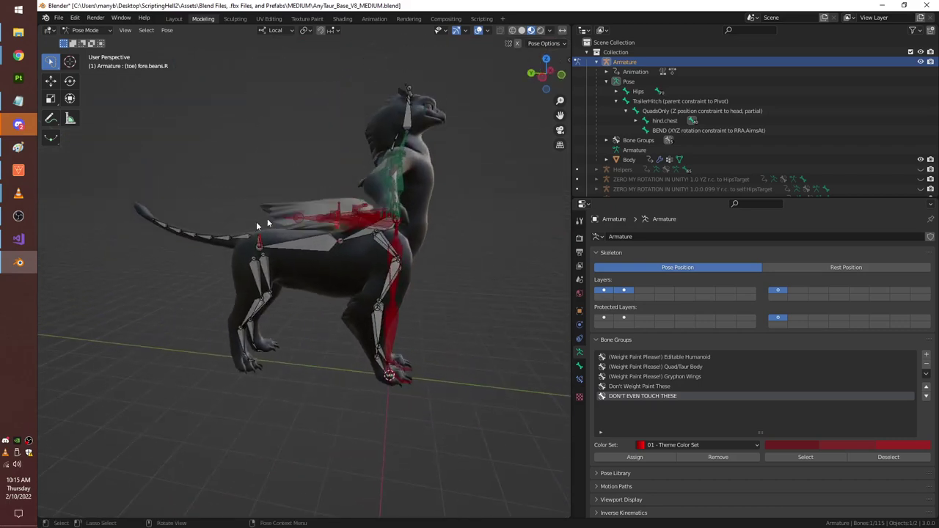
# Select the QUADNECK.BASE bone behind the neck in left orthographic view and put the armature into Edit Mode.
pyautogui.moveTo(256, 221); pyautogui.dragTo(513, 147, button='middle')
pyautogui.click(543, 77)
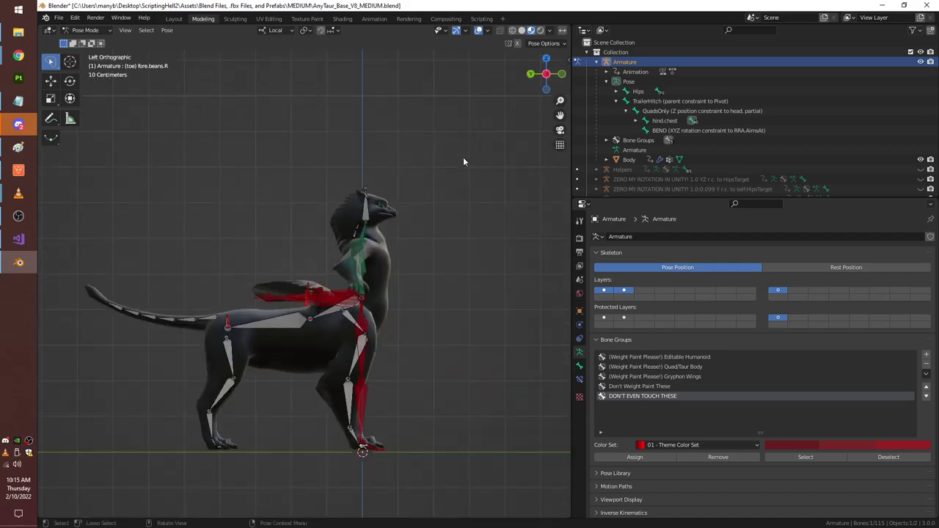
pyautogui.scroll(5, 464, 161)
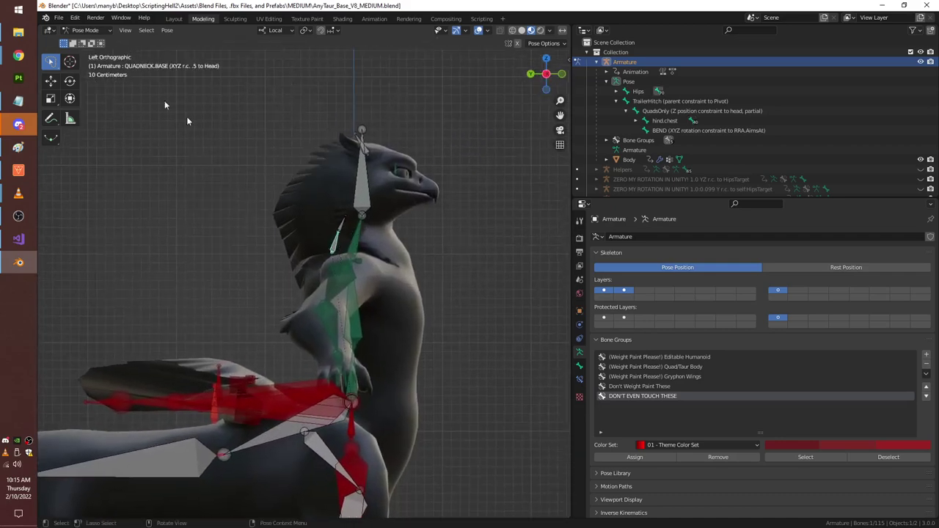
pyautogui.click(85, 30)
pyautogui.click(86, 42)
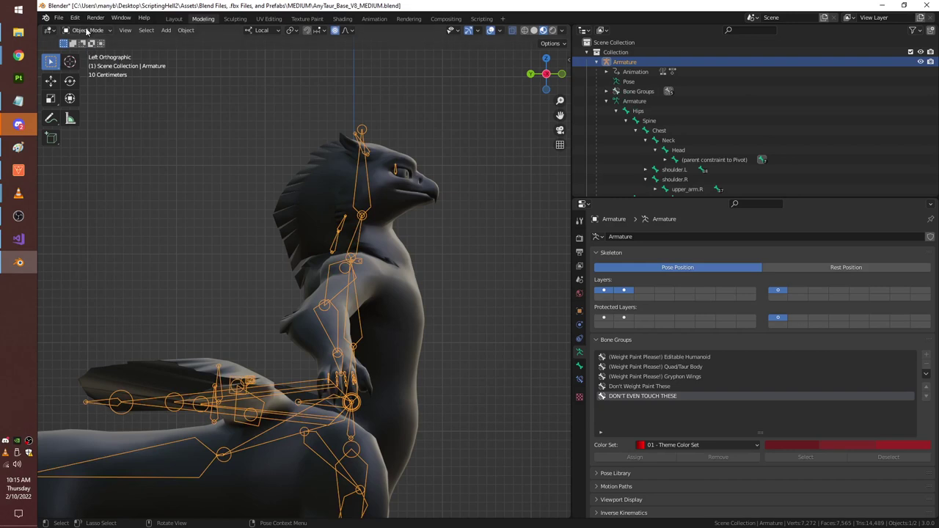
pyautogui.click(85, 30)
pyautogui.click(87, 52)
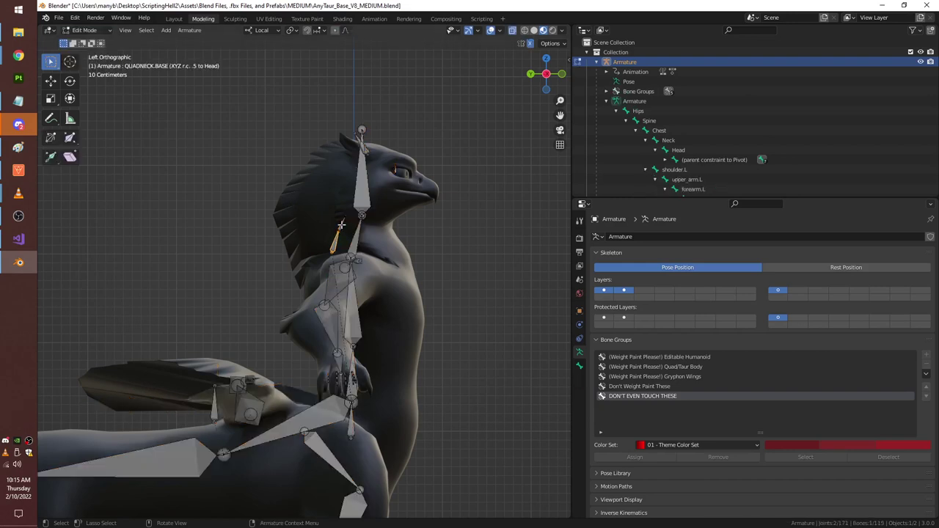
# Parent the QUADNECK.NAPE bone to QUADNECK.BASE behind the neck with the Connected parent type.
pyautogui.rightClick(411, 246)
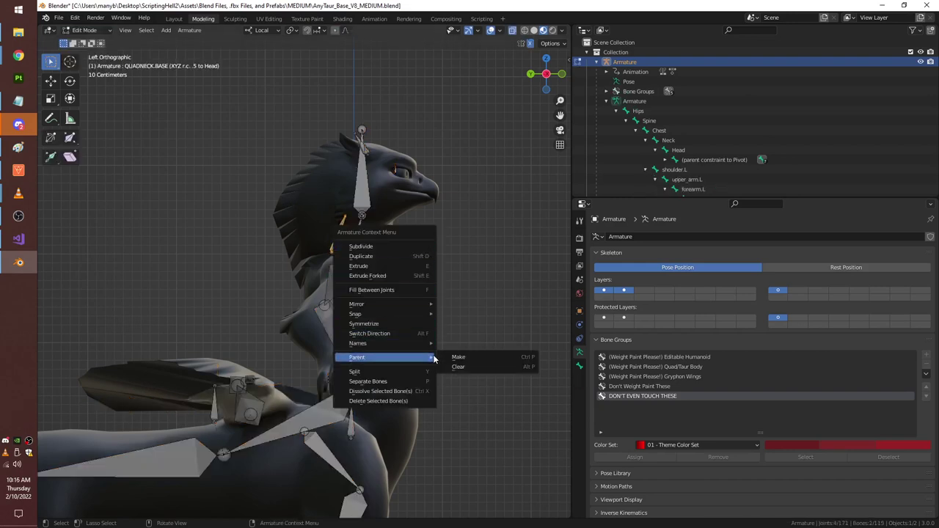
pyautogui.click(458, 356)
pyautogui.click(440, 356)
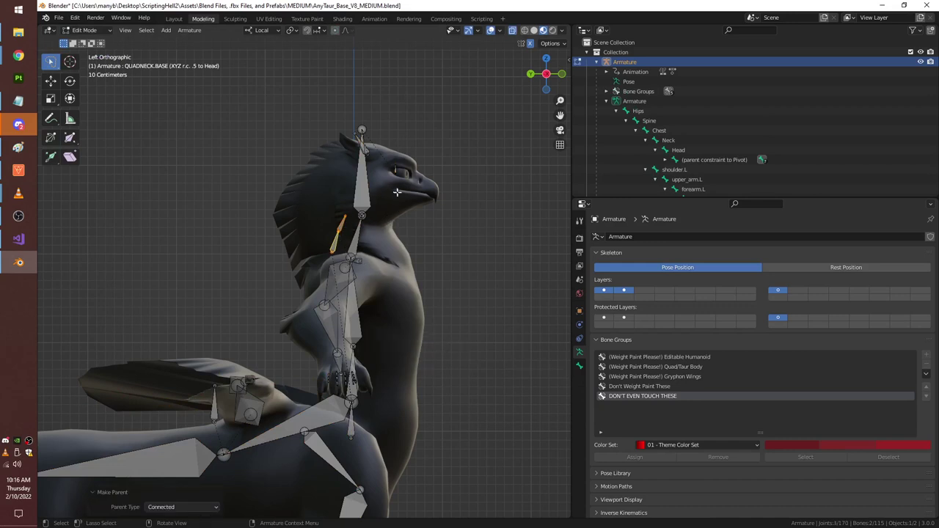
# Enlarge the outliner and expand the hierarchy below the Head bone through the QUADNECK bones to the ear and eye bones.
pyautogui.moveTo(425, 327); pyautogui.dragTo(446, 254, button='middle')
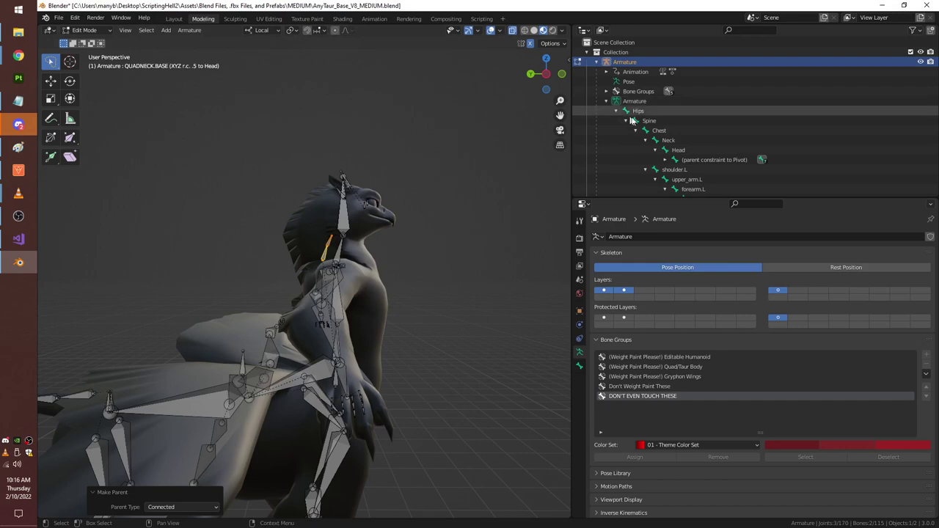
pyautogui.scroll(-2, 646, 120)
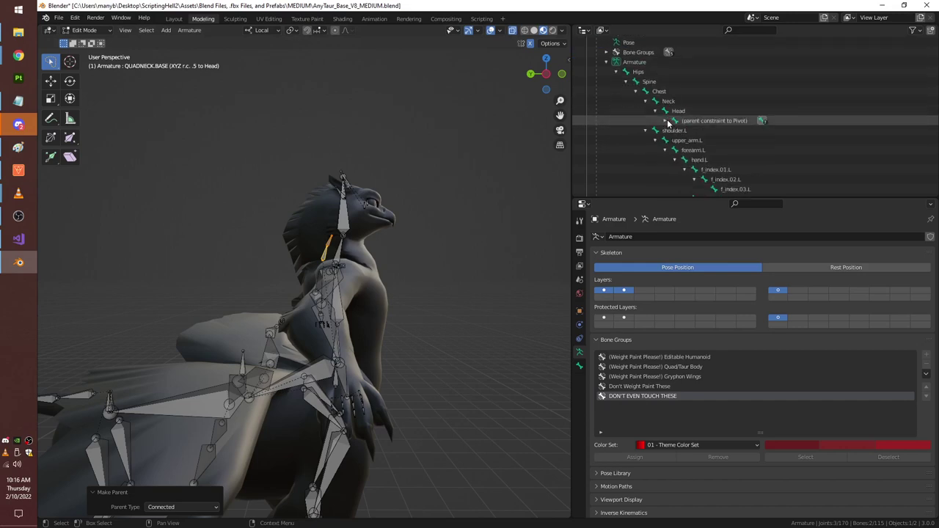
pyautogui.click(546, 72)
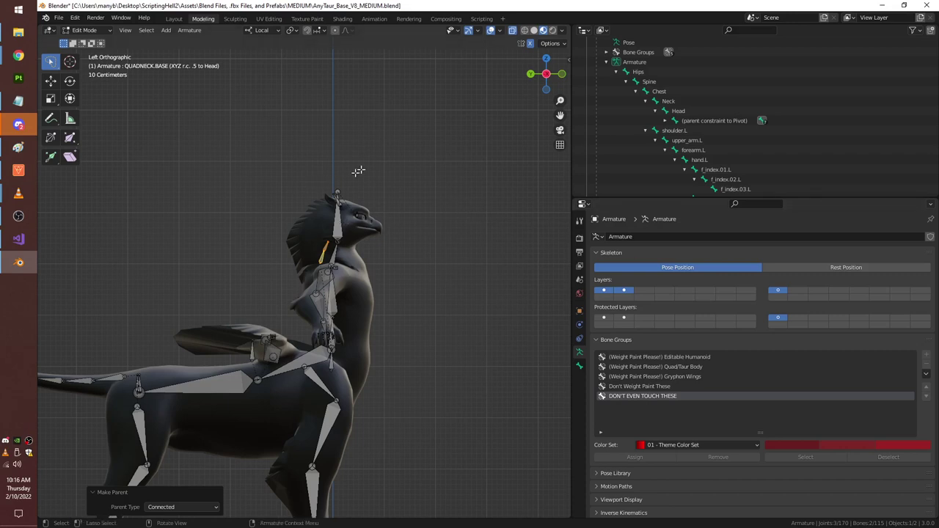
pyautogui.scroll(-1, 719, 77)
pyautogui.moveTo(637, 199); pyautogui.dragTo(635, 371)
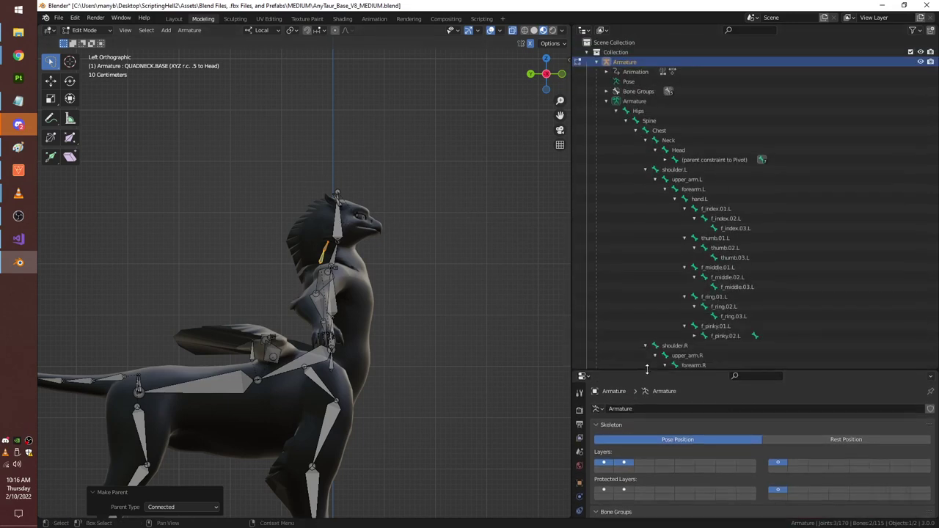
pyautogui.click(665, 159)
pyautogui.click(674, 170)
pyautogui.click(683, 179)
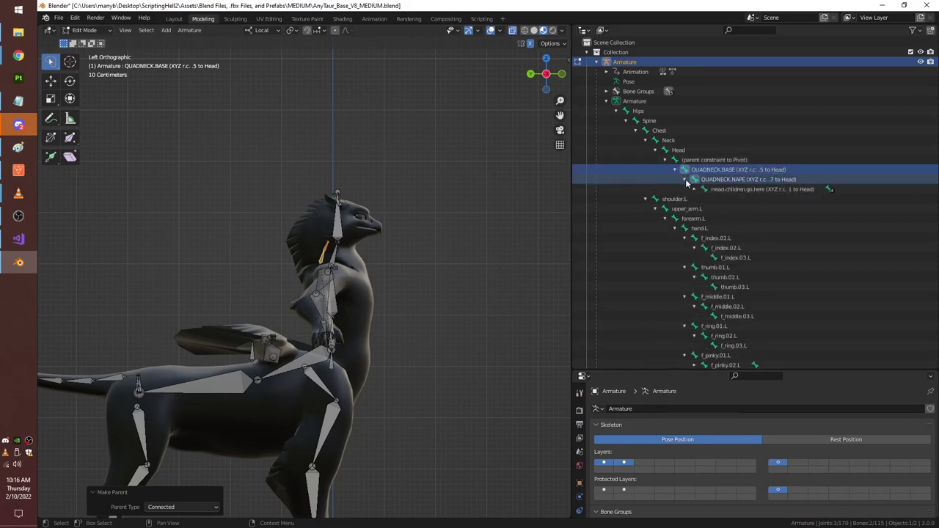
pyautogui.click(694, 189)
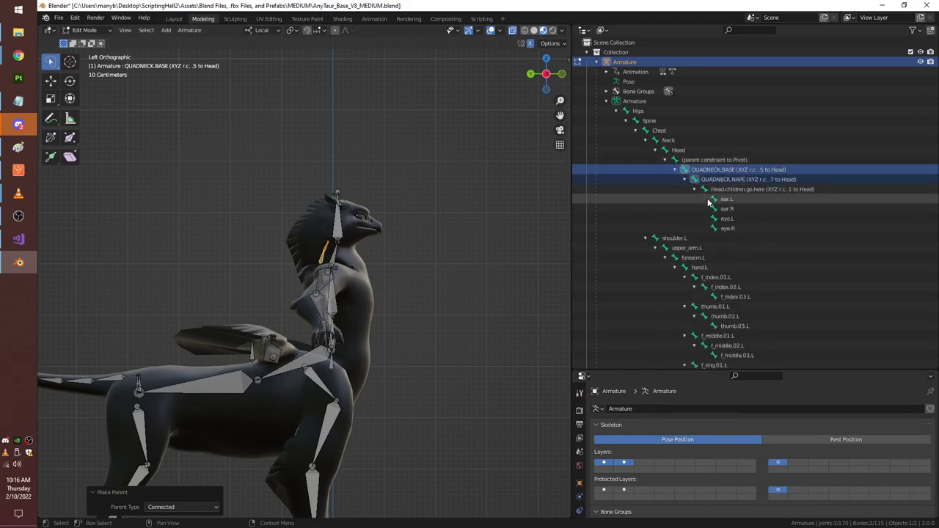
# Select the Head bone in the hierarchy and compare it with the left wing's bones, selecting feather.wing.forearm.L.
pyautogui.click(690, 150)
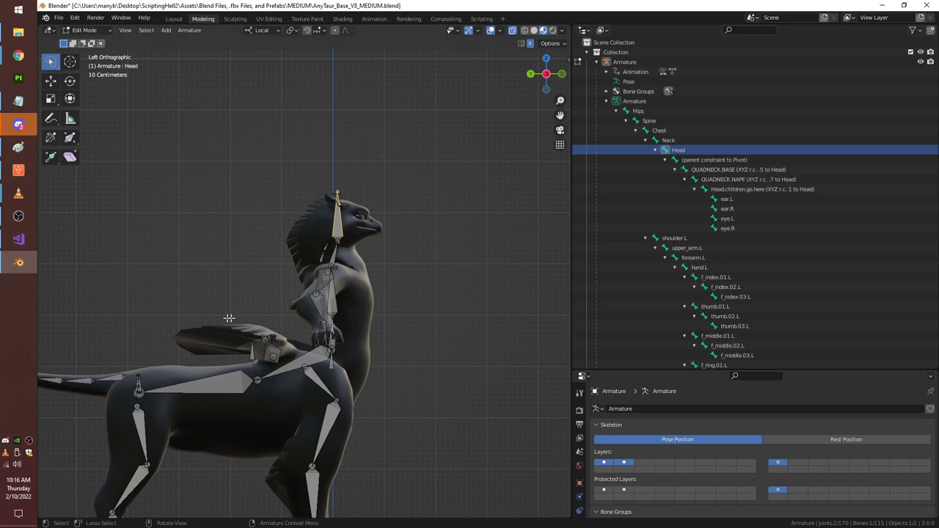
pyautogui.moveTo(267, 323); pyautogui.dragTo(284, 337, button='middle')
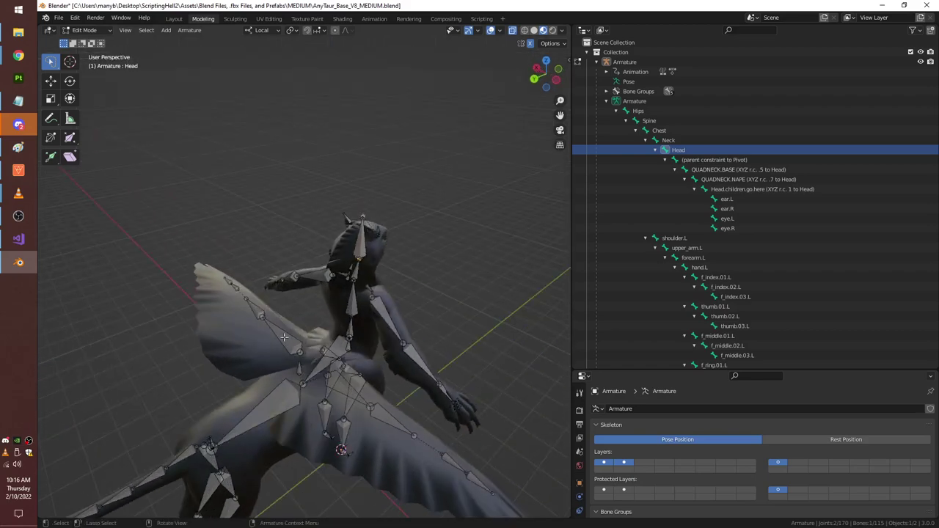
pyautogui.click(280, 330)
pyautogui.click(258, 306)
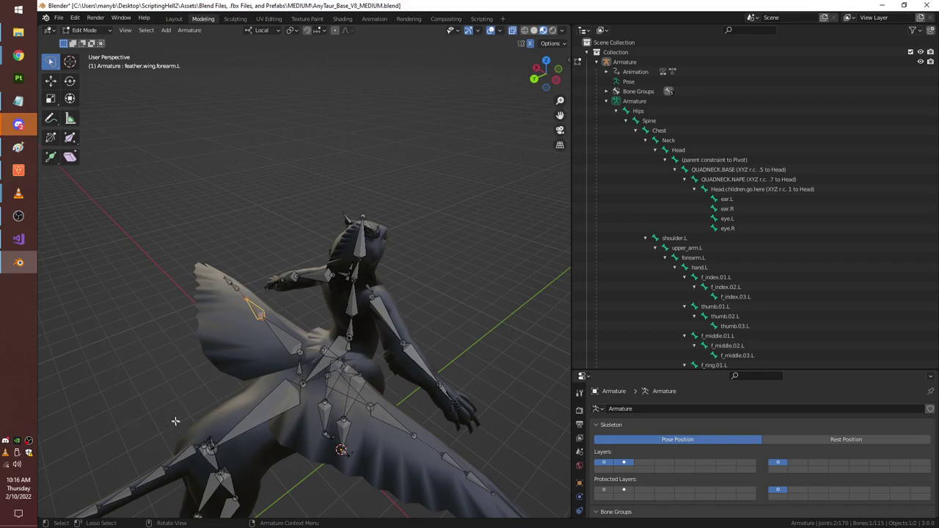
# Select the Head.children.go.here bone at the head and examine it in left orthographic view.
pyautogui.moveTo(433, 337); pyautogui.dragTo(367, 303, button='middle')
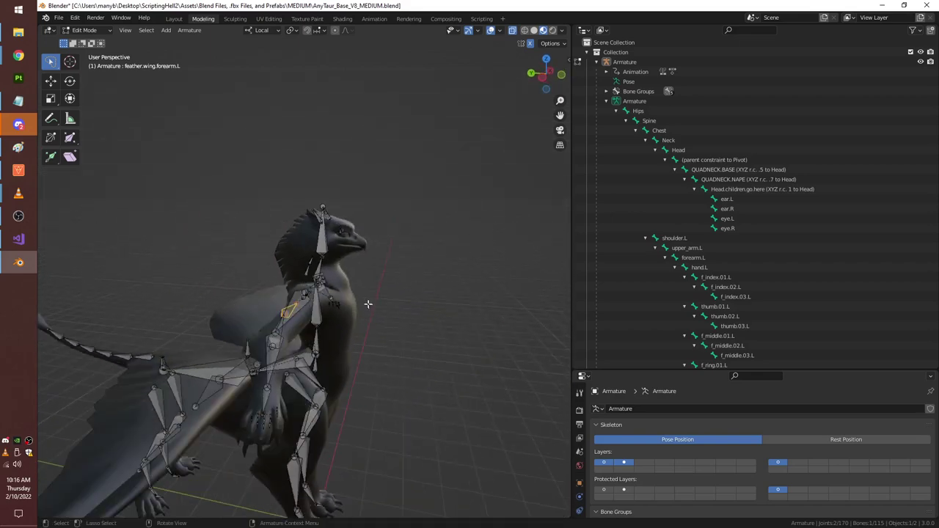
pyautogui.click(318, 238)
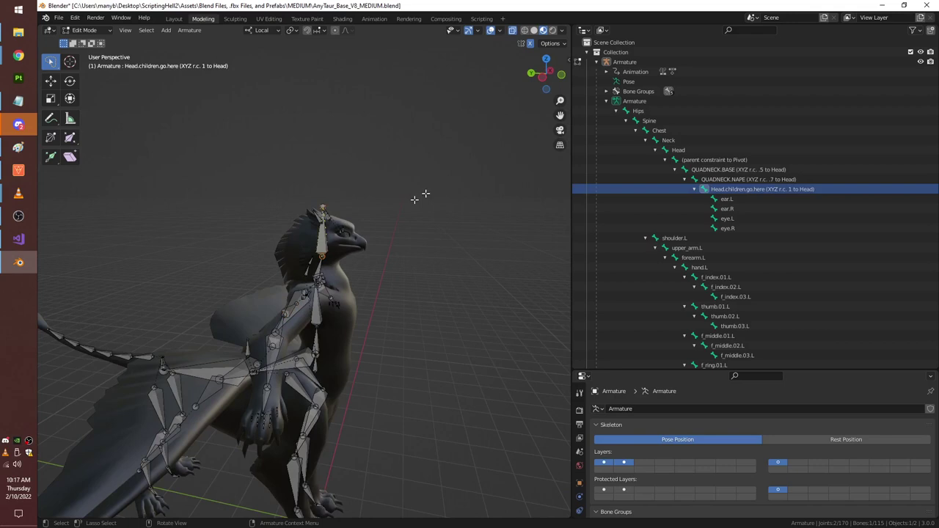
pyautogui.click(543, 75)
pyautogui.scroll(3, 437, 152)
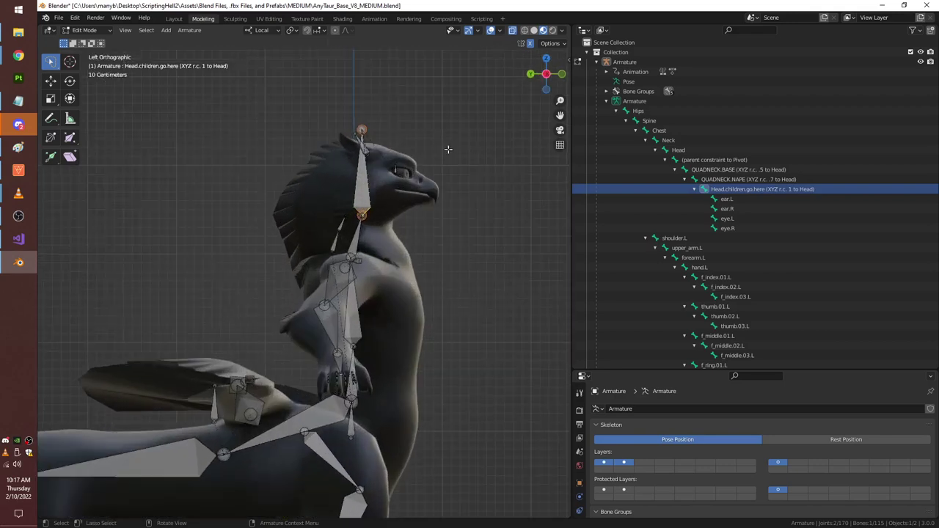
pyautogui.keyDown('shift'); pyautogui.moveTo(514, 276); pyautogui.dragTo(490, 319, button='middle'); pyautogui.keyUp('shift')
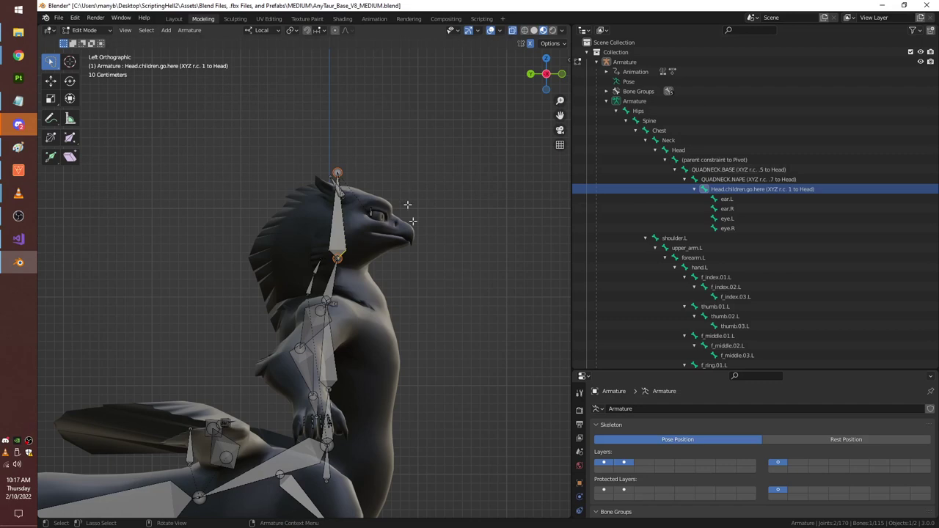
# Examine the two small bones behind the neck, selecting QUADNECK.BASE and QUADNECK.NAPE in turn.
pyautogui.click(321, 266)
pyautogui.click(320, 267)
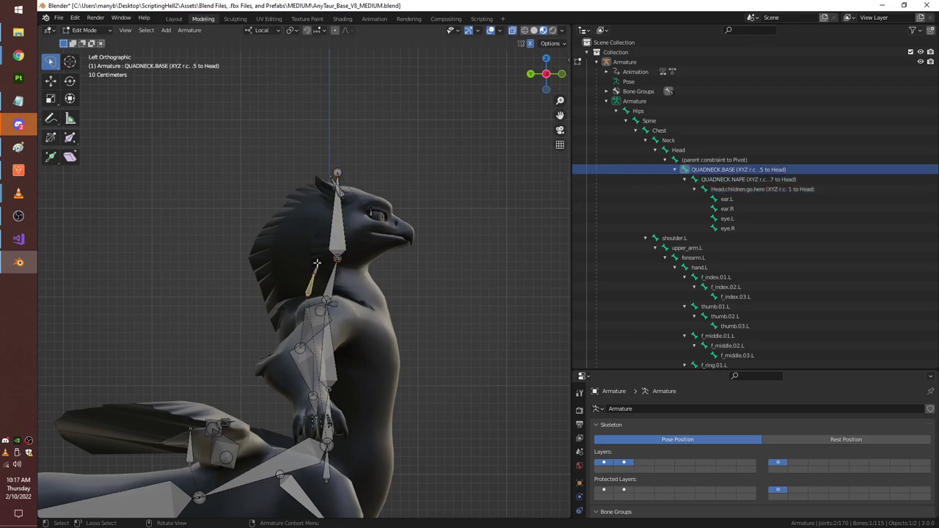
pyautogui.click(320, 267)
pyautogui.click(320, 267)
pyautogui.click(319, 267)
pyautogui.scroll(-2, 319, 268)
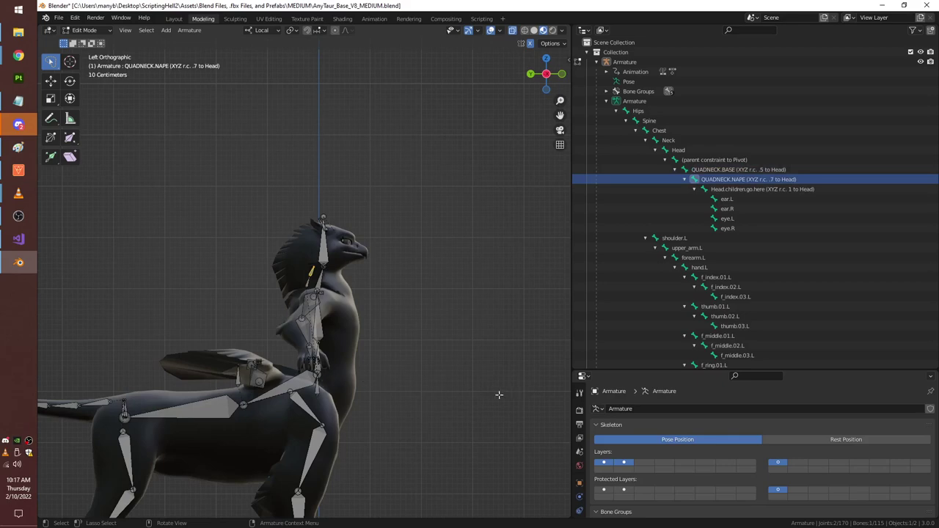
pyautogui.scroll(2, 503, 370)
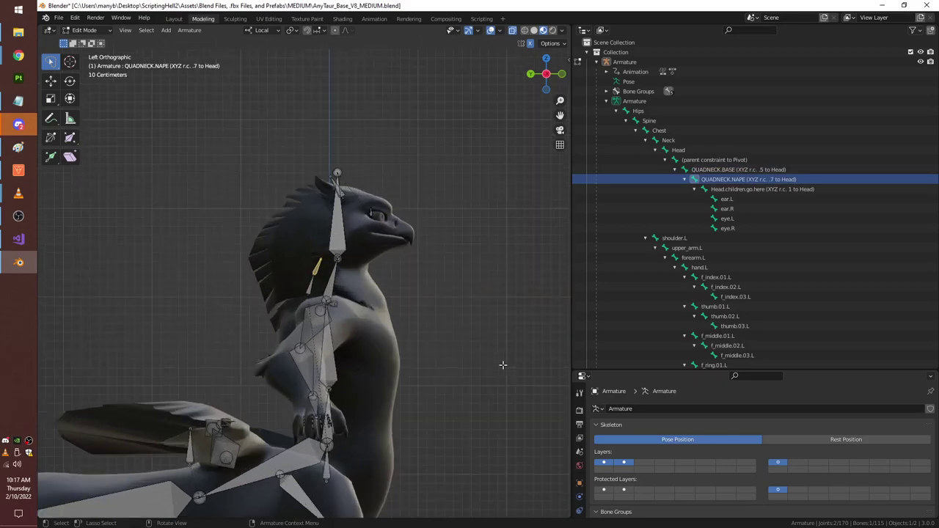
pyautogui.scroll(1, 435, 259)
pyautogui.keyDown('shift'); pyautogui.moveTo(435, 258); pyautogui.dragTo(410, 248, button='middle'); pyautogui.keyUp('shift')
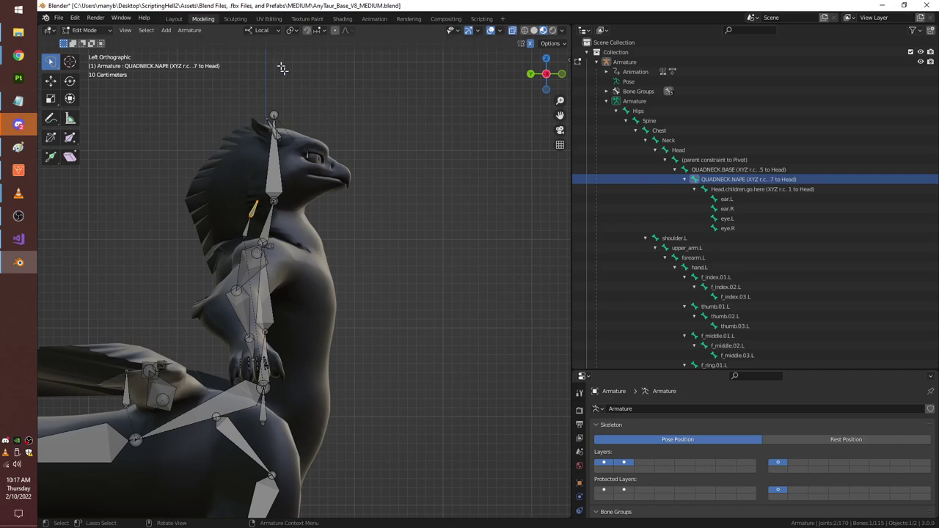
# Review the head chain by selecting both QUADNECK bones, the pivot-to-Head.children.go.here range, Head, and finally (parent constraint to Pivot) alone.
pyautogui.moveTo(229, 207)
pyautogui.mouseDown()
pyautogui.moveTo(235, 237)
pyautogui.moveTo(246, 241)
pyautogui.moveTo(269, 210)
pyautogui.moveTo(256, 188)
pyautogui.moveTo(222, 211)
pyautogui.mouseUp()
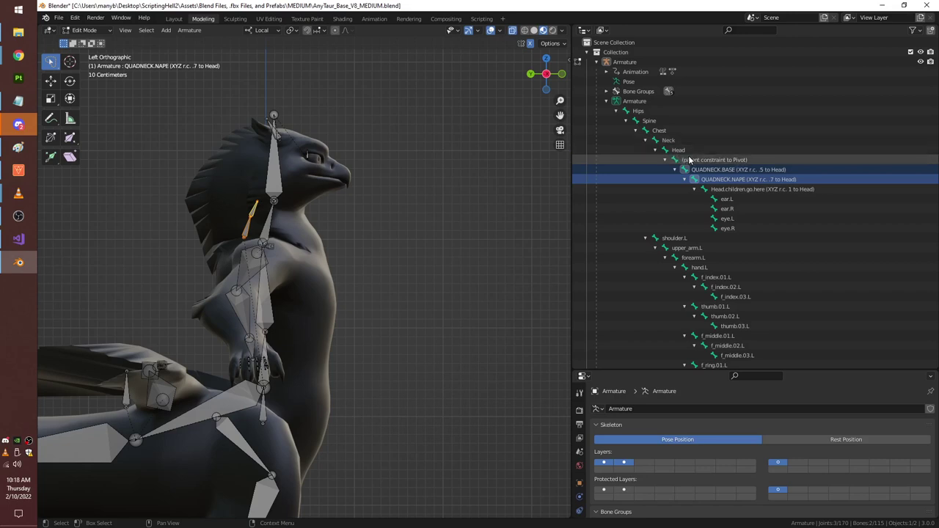
pyautogui.click(653, 160)
pyautogui.keyDown('shift'); pyautogui.click(710, 190); pyautogui.keyUp('shift')
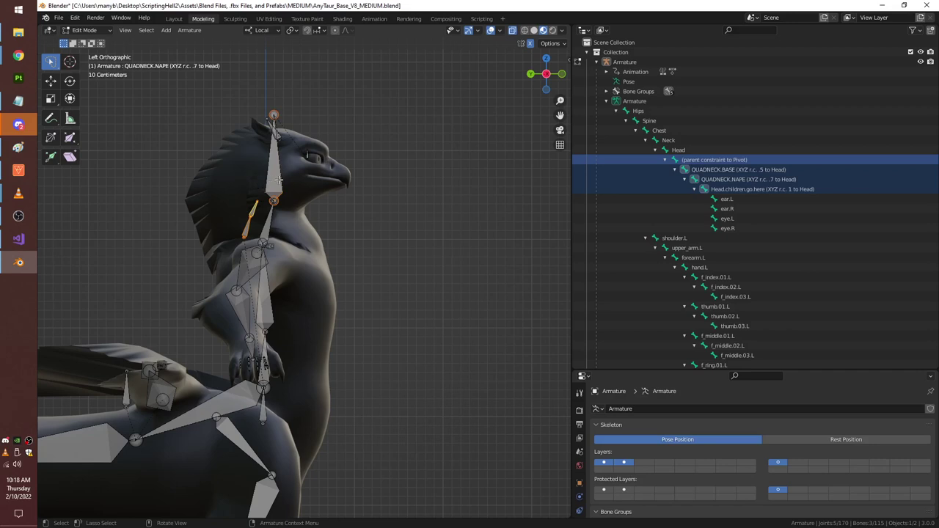
pyautogui.click(679, 151)
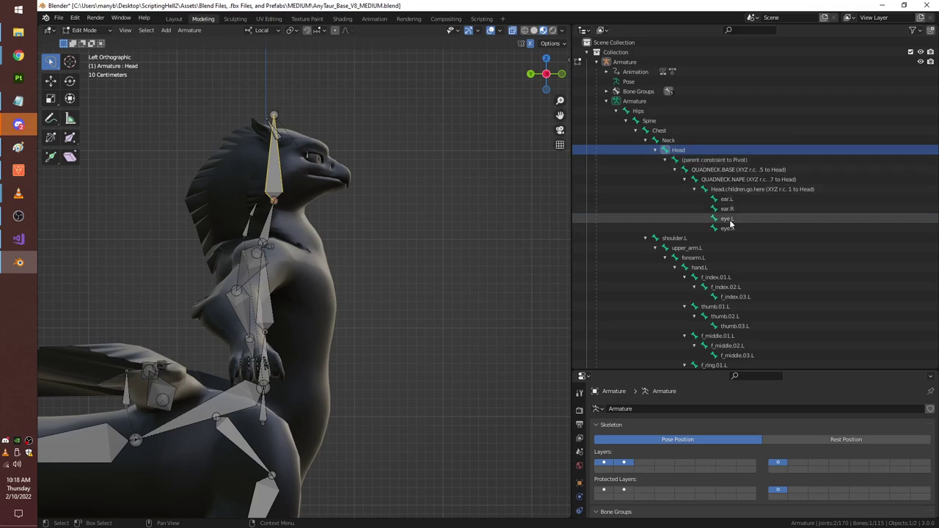
pyautogui.click(711, 162)
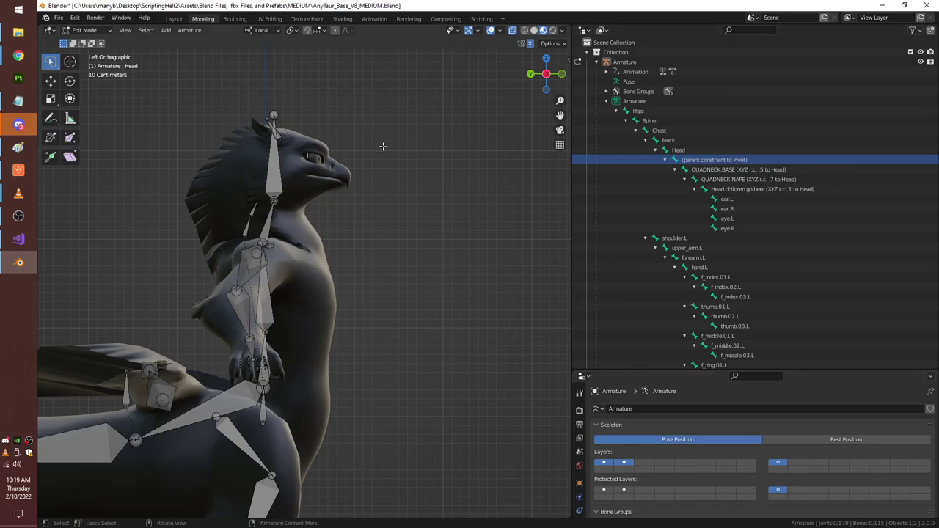
# Examine the posture and bone layout of the whole model in left orthographic and perspective views.
pyautogui.scroll(-2, 326, 326)
pyautogui.scroll(-2, 335, 323)
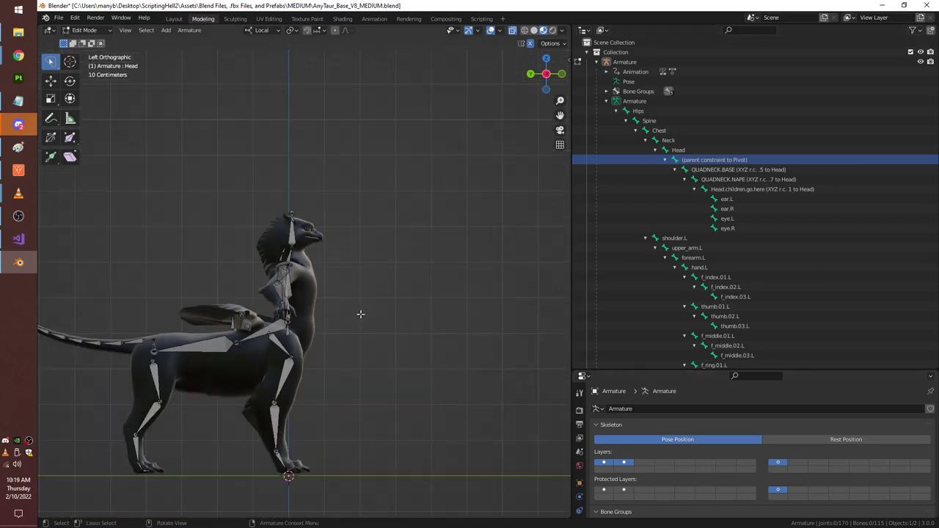
pyautogui.keyDown('shift'); pyautogui.moveTo(360, 314); pyautogui.dragTo(427, 279, button='middle'); pyautogui.keyUp('shift')
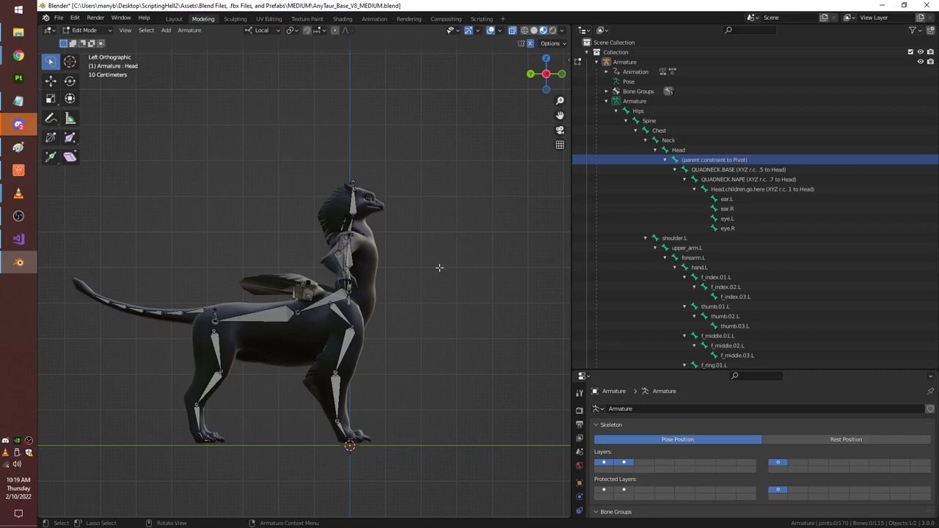
pyautogui.scroll(2, 442, 270)
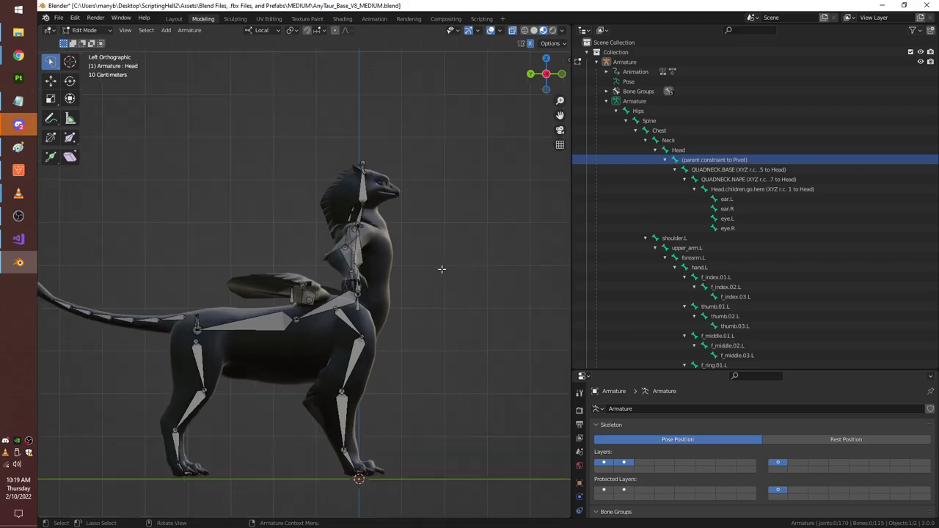
pyautogui.moveTo(446, 235); pyautogui.dragTo(383, 290, button='middle')
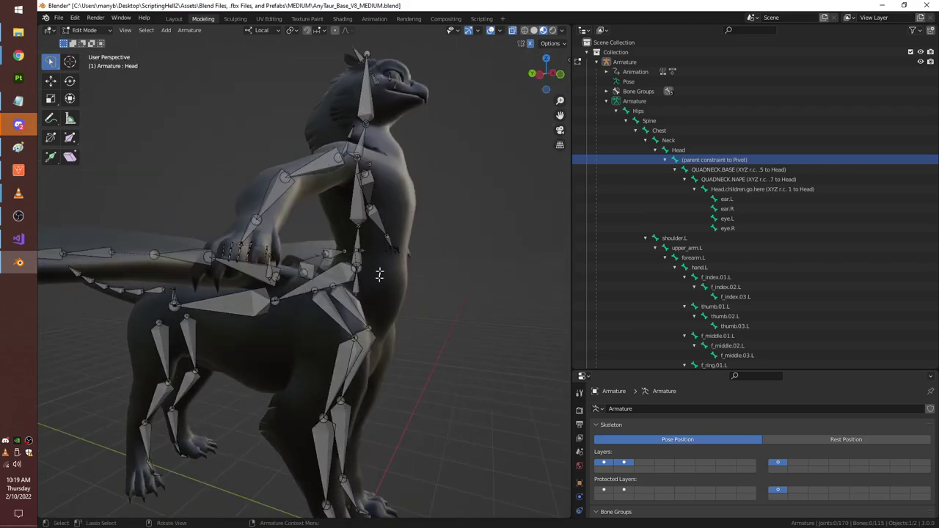
pyautogui.click(545, 78)
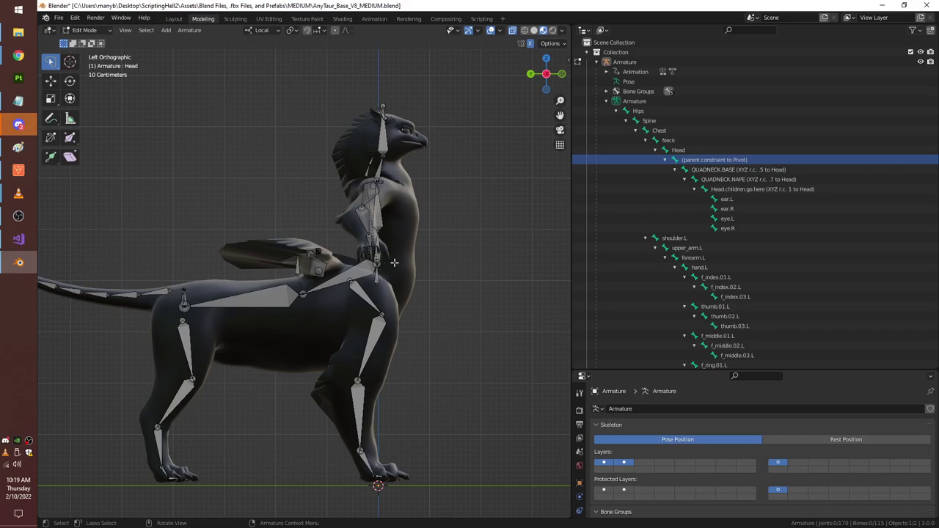
pyautogui.scroll(-2, 394, 264)
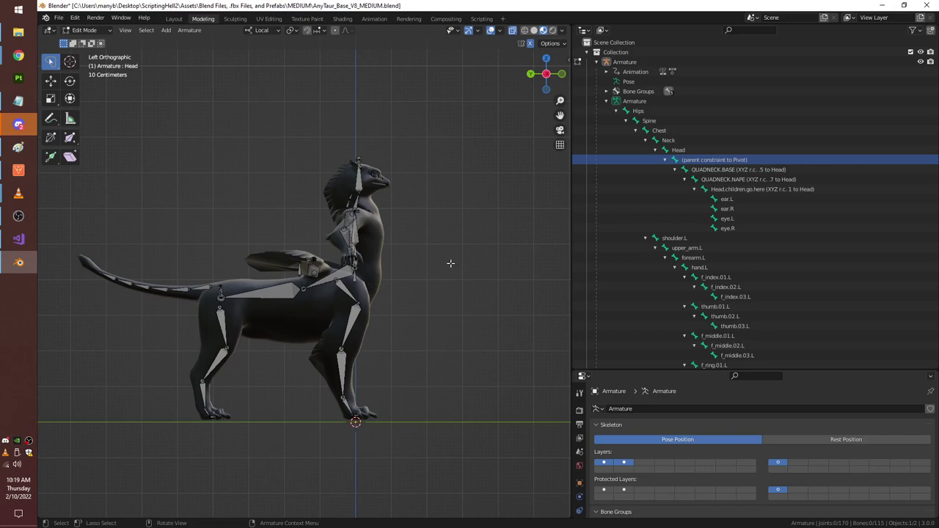
pyautogui.moveTo(444, 262); pyautogui.dragTo(419, 272, button='middle')
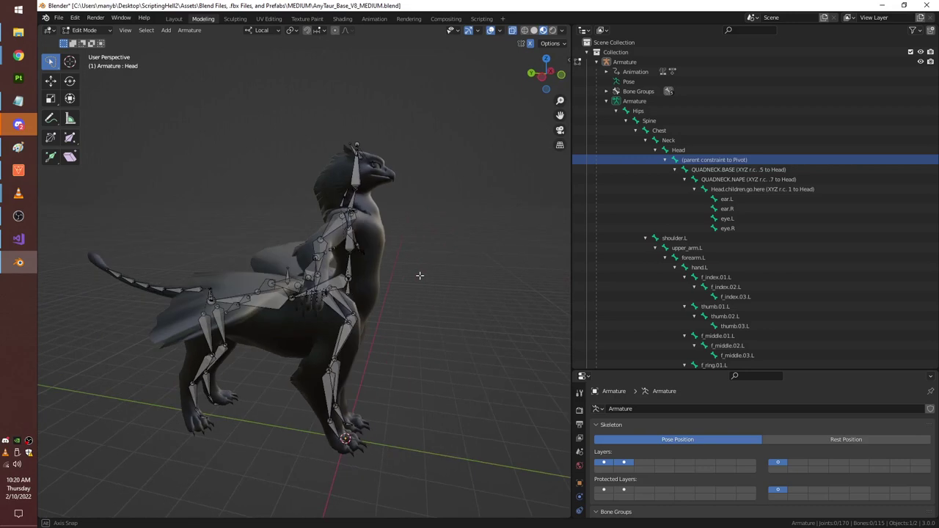
pyautogui.click(548, 80)
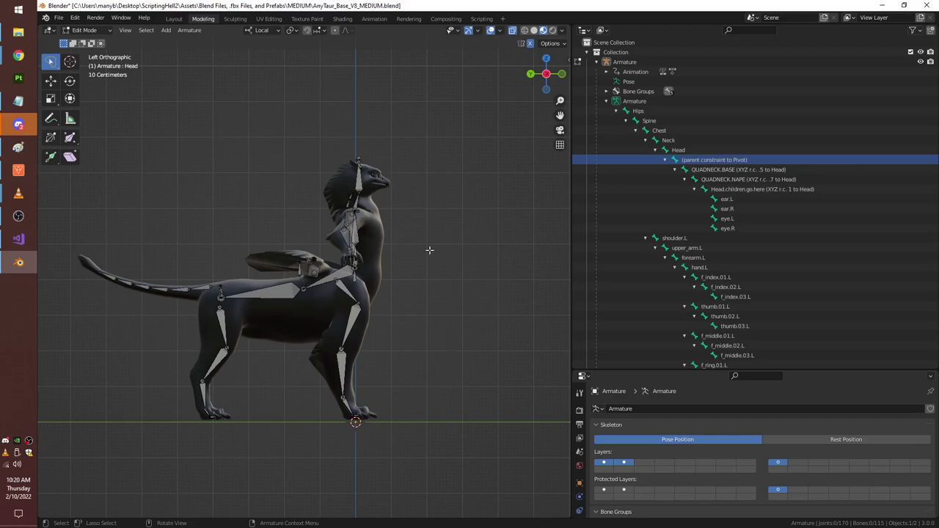
pyautogui.moveTo(492, 282)
pyautogui.mouseDown(button='middle')
pyautogui.moveTo(460, 281)
pyautogui.moveTo(503, 269)
pyautogui.mouseUp(button='middle')
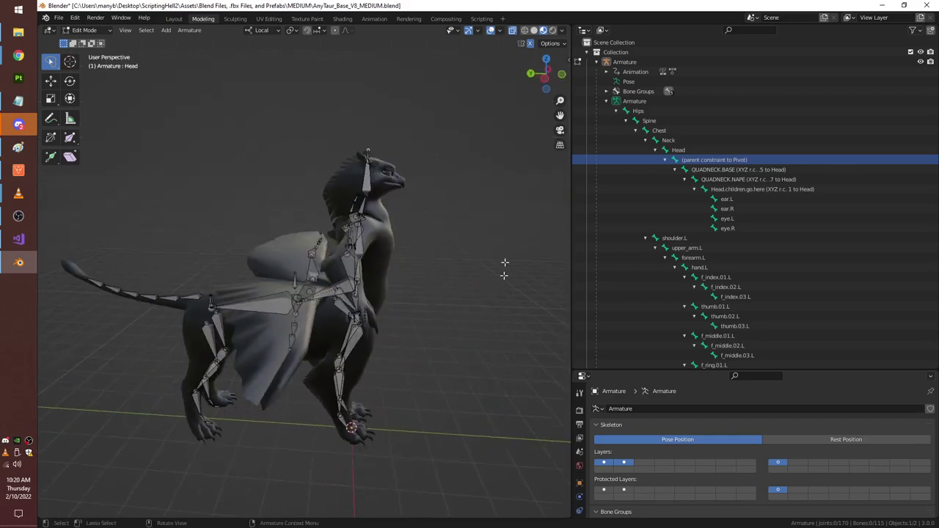
# Inspect the neck up close in left orthographic view and select the QUADNECK.NAPE bone.
pyautogui.click(542, 78)
pyautogui.scroll(10, 366, 173)
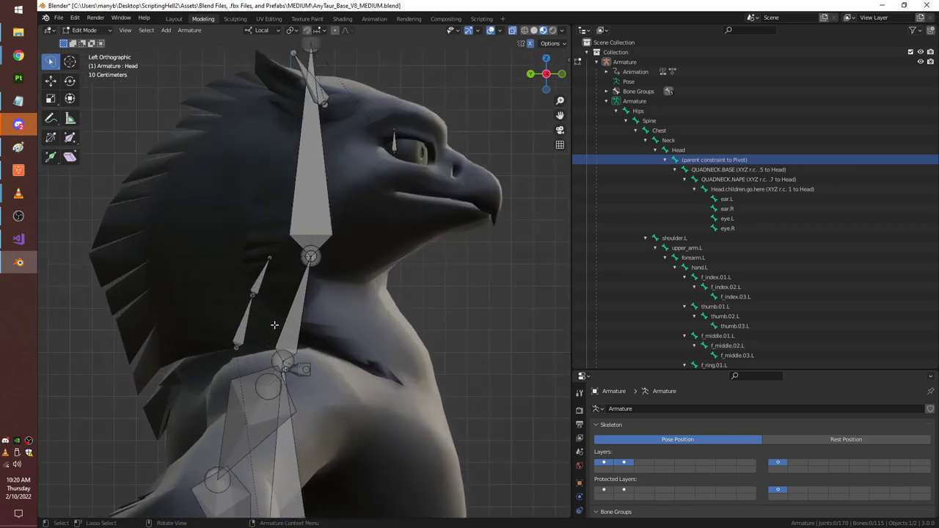
pyautogui.click(257, 289)
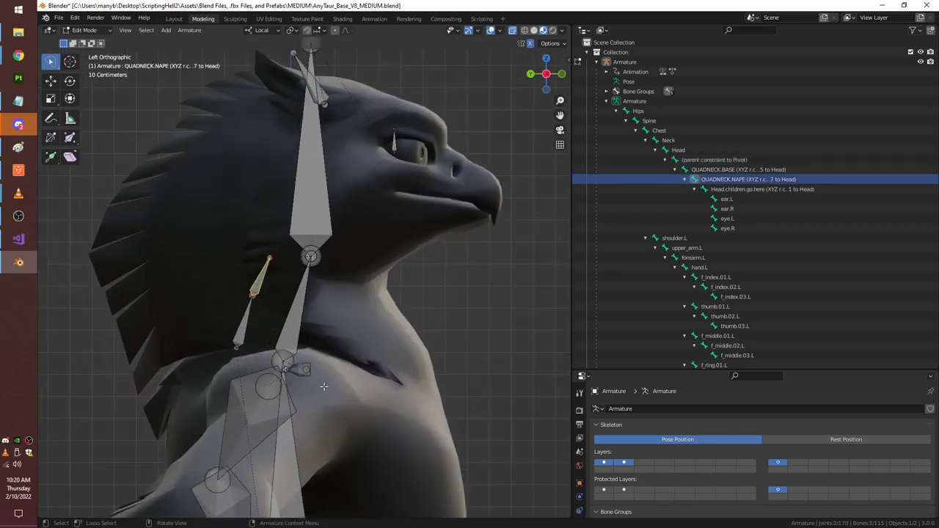
pyautogui.rightClick(386, 268)
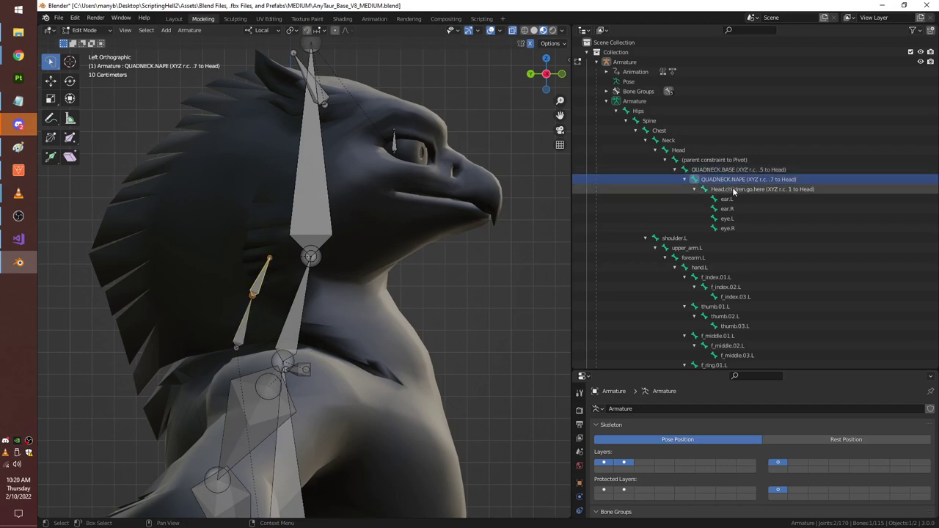
# Compare the neck and head bones by selecting QUADNECK.NAPE, Head.children.go.here and QUADNECK.BASE in turn.
pyautogui.click(732, 190)
pyautogui.click(734, 179)
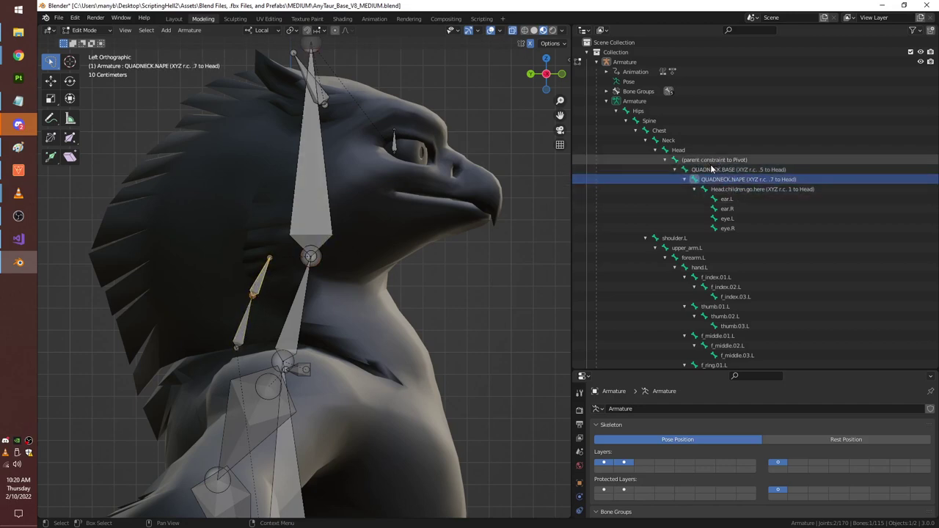
pyautogui.click(738, 190)
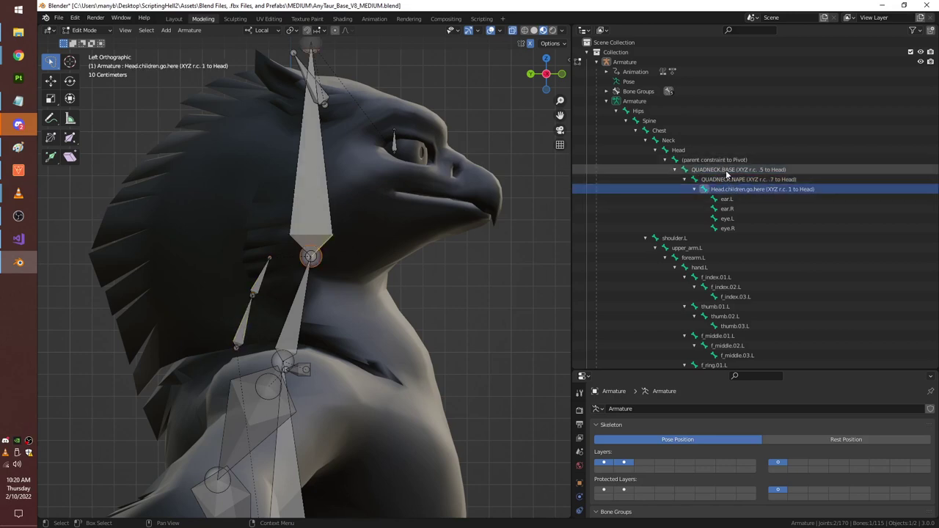
pyautogui.click(725, 171)
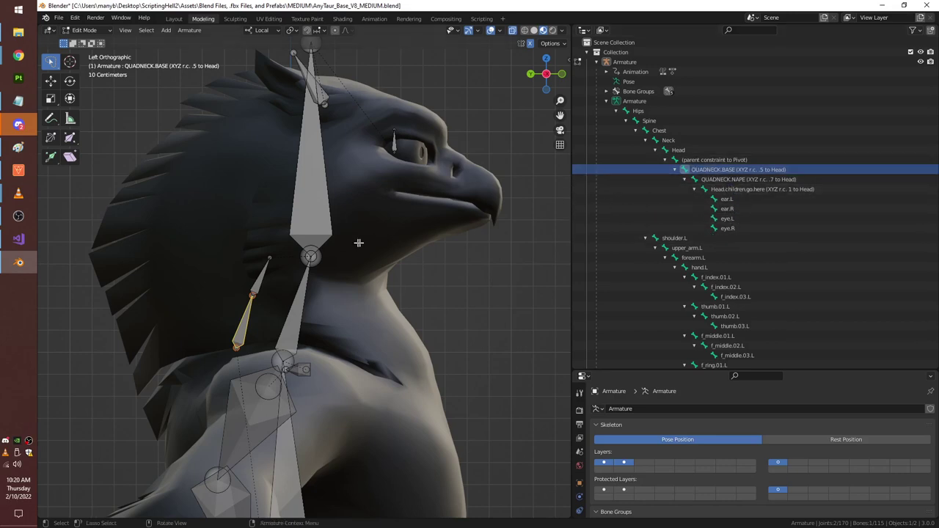
pyautogui.scroll(-8, 371, 253)
pyautogui.keyDown('shift'); pyautogui.moveTo(372, 324); pyautogui.dragTo(434, 240, button='middle'); pyautogui.keyUp('shift')
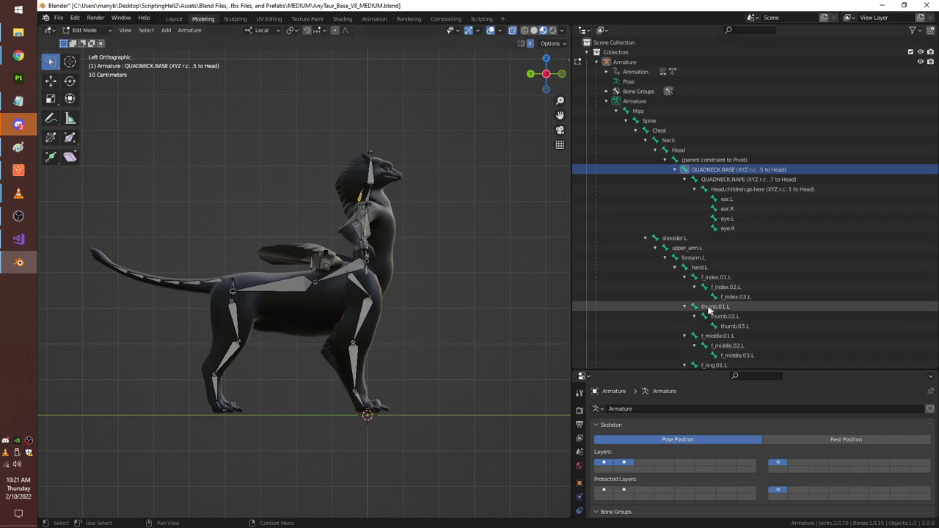
# Select the ear.R bone on the head and examine it in perspective.
pyautogui.moveTo(434, 212); pyautogui.dragTo(292, 214, button='middle')
pyautogui.click(228, 145)
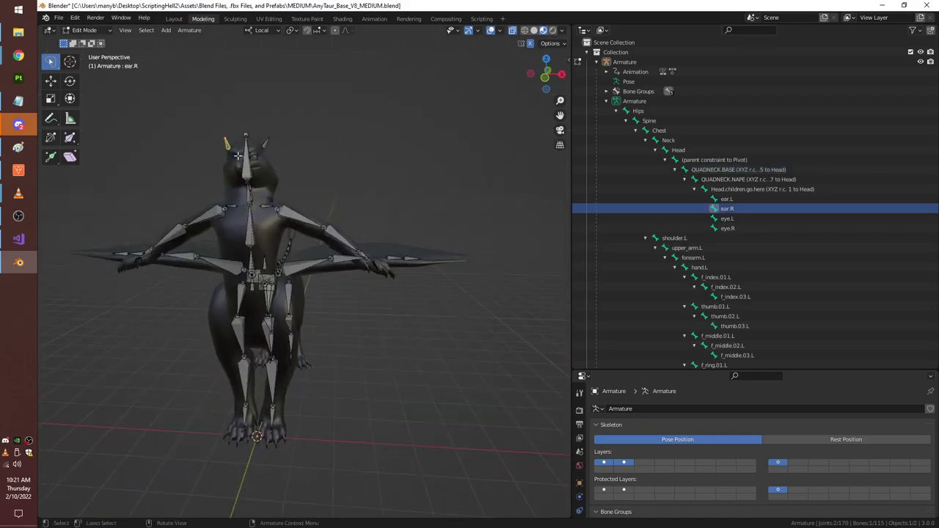
pyautogui.moveTo(228, 144); pyautogui.dragTo(284, 145, button='middle')
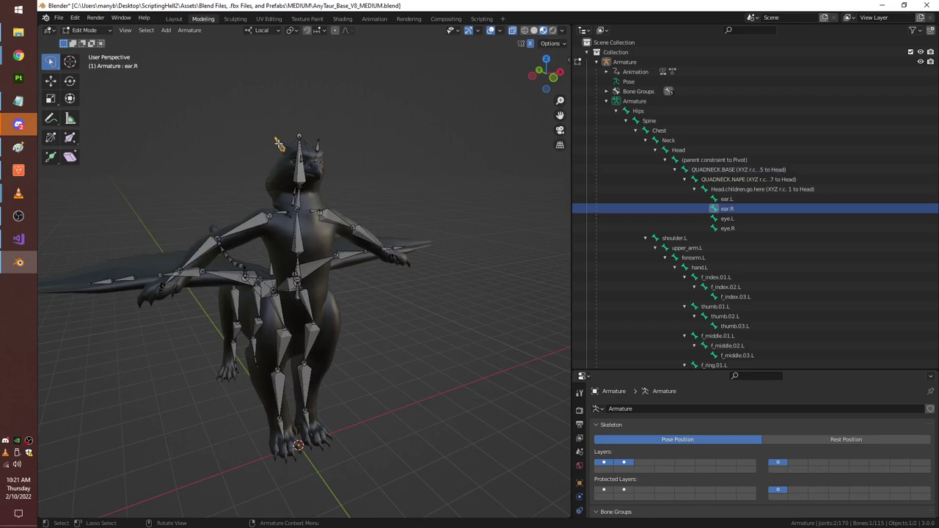
# Select the chain of tail bones in left orthographic view and inspect it up close.
pyautogui.moveTo(278, 145); pyautogui.dragTo(498, 169, button='middle')
pyautogui.click(542, 75)
pyautogui.keyDown('shift'); pyautogui.moveTo(297, 253); pyautogui.dragTo(425, 266, button='middle'); pyautogui.keyUp('shift')
pyautogui.moveTo(258, 233)
pyautogui.mouseDown()
pyautogui.moveTo(238, 242)
pyautogui.moveTo(274, 322)
pyautogui.moveTo(338, 309)
pyautogui.moveTo(316, 286)
pyautogui.moveTo(334, 262)
pyautogui.moveTo(296, 237)
pyautogui.mouseUp()
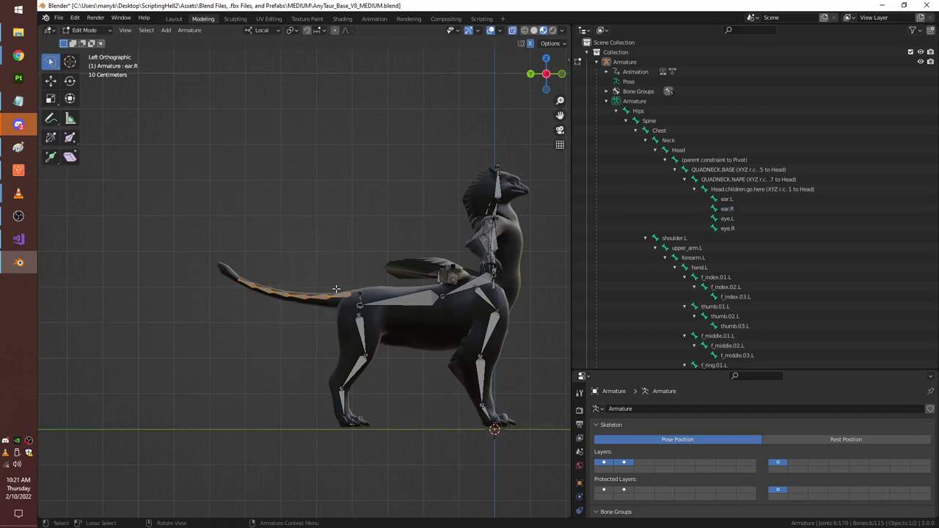
pyautogui.scroll(4, 336, 289)
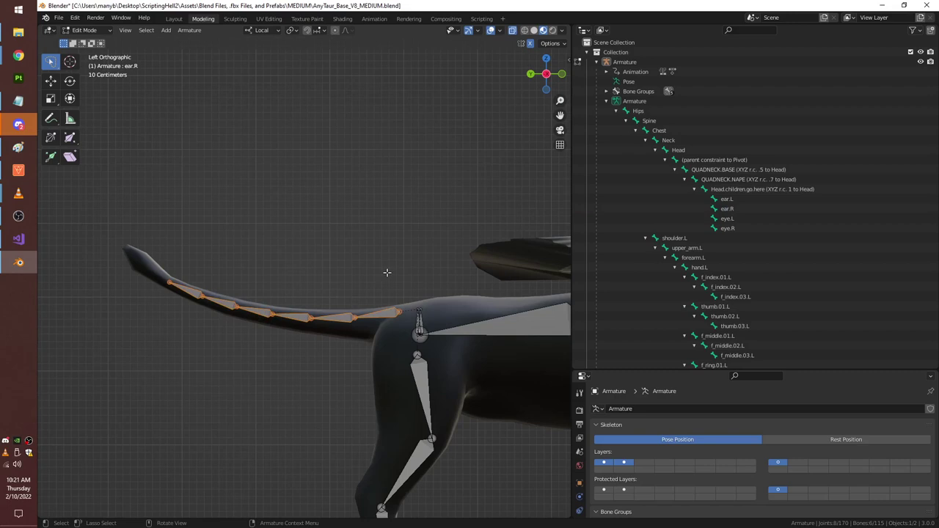
pyautogui.scroll(-3, 387, 272)
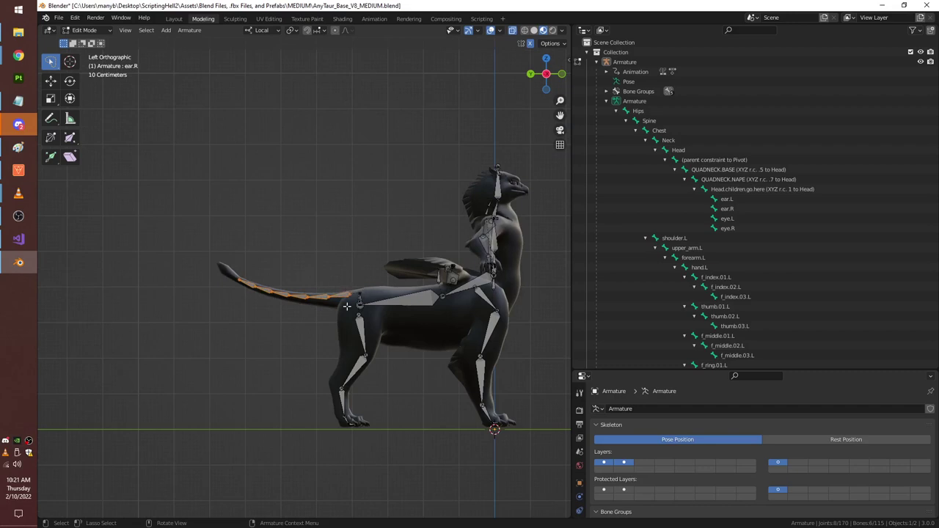
# Examine the whole model's body, legs and feet from the side, front and above.
pyautogui.moveTo(492, 236); pyautogui.dragTo(355, 292, button='middle')
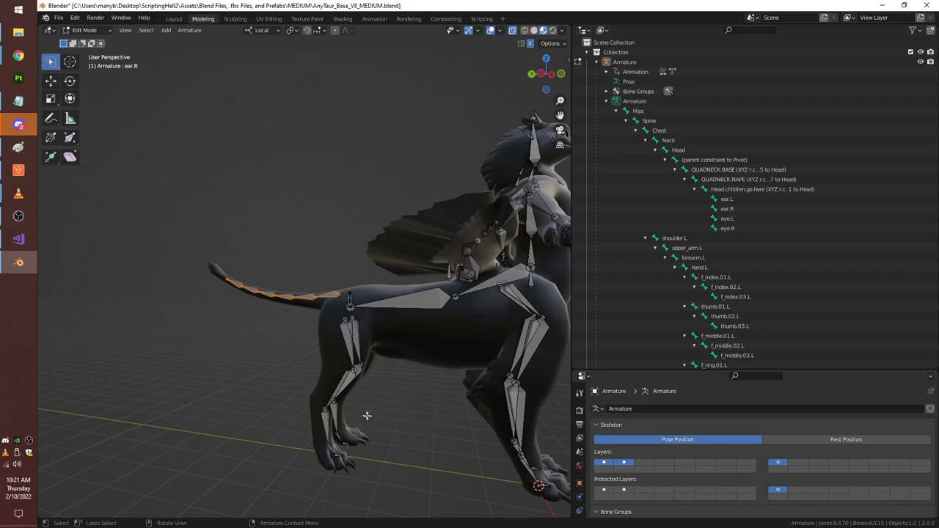
pyautogui.scroll(-4, 413, 370)
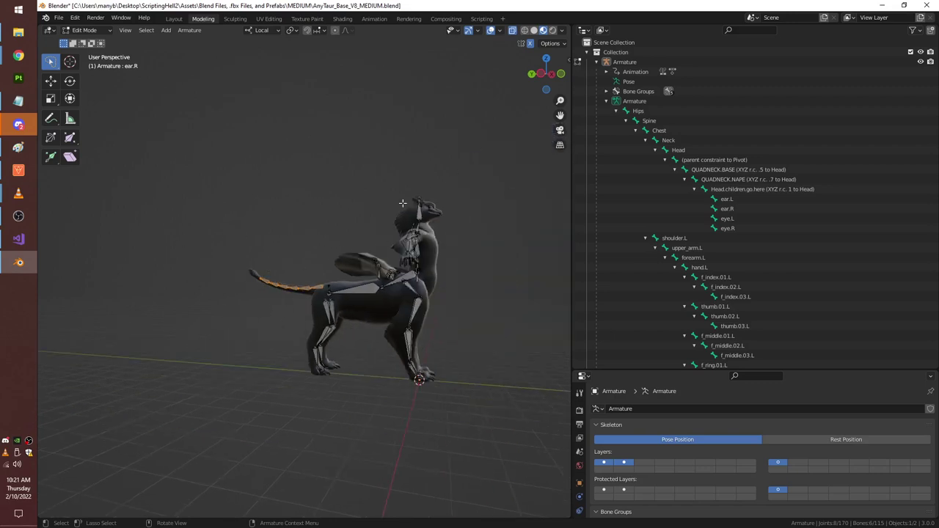
pyautogui.click(541, 75)
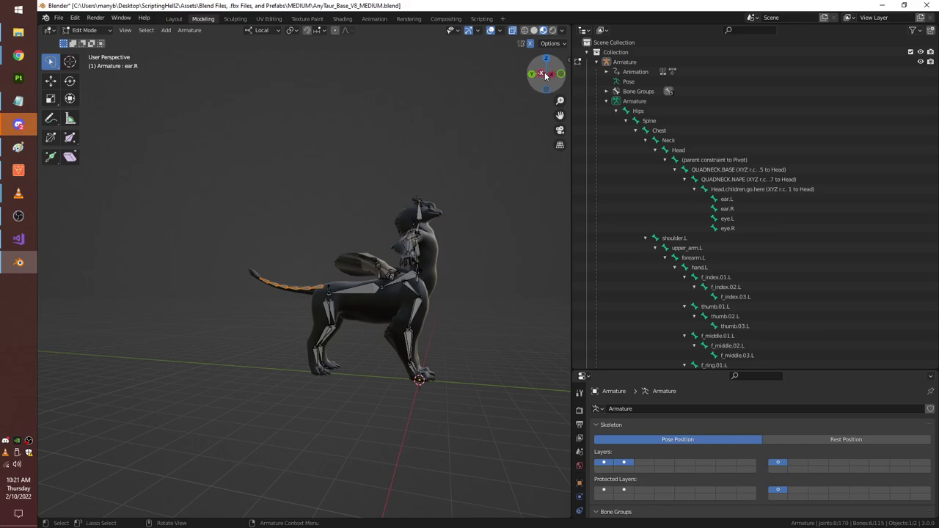
pyautogui.scroll(7, 454, 323)
pyautogui.moveTo(454, 323); pyautogui.dragTo(382, 322, button='middle')
pyautogui.moveTo(397, 355); pyautogui.dragTo(388, 328, button='middle')
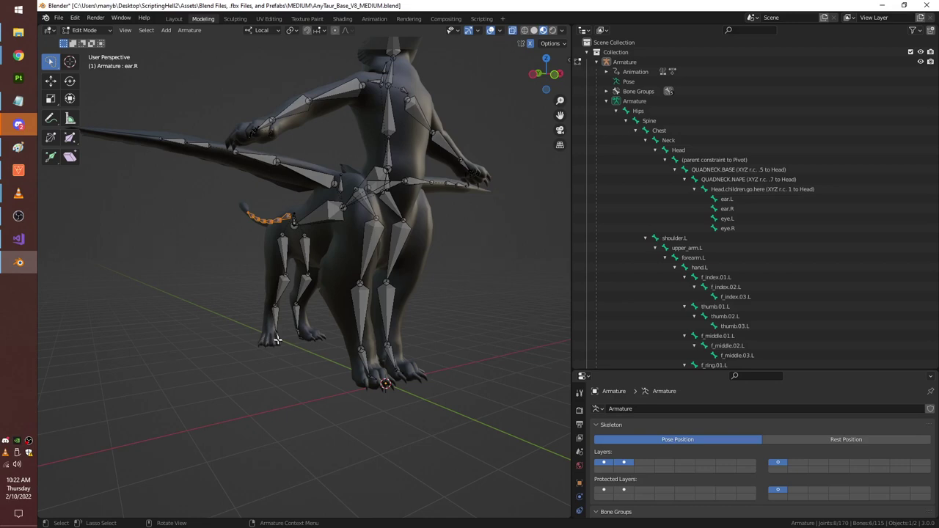
pyautogui.moveTo(274, 335); pyautogui.dragTo(348, 384, button='middle')
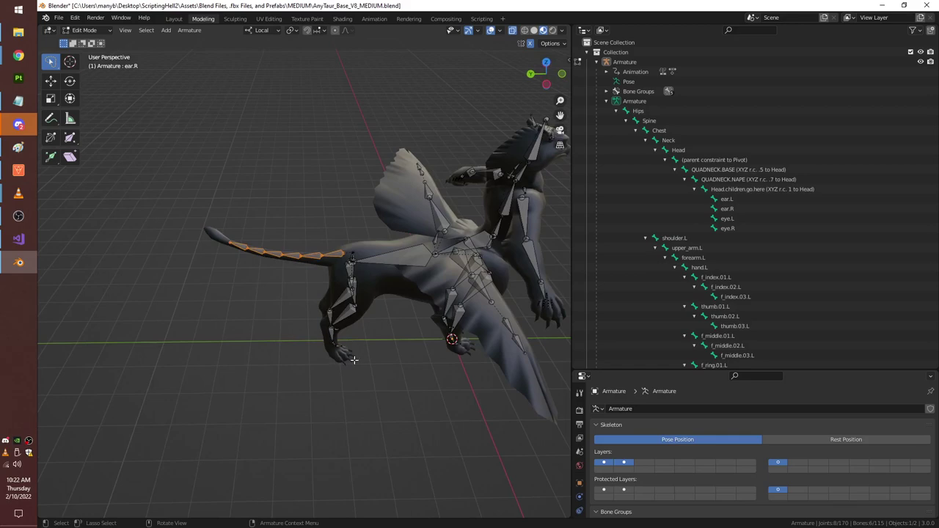
pyautogui.moveTo(356, 369); pyautogui.dragTo(332, 361, button='middle')
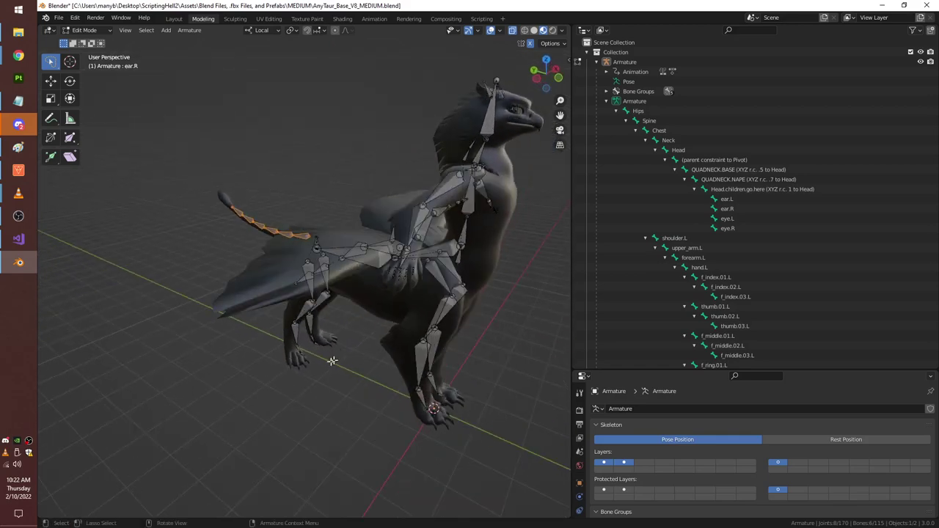
pyautogui.moveTo(445, 366); pyautogui.dragTo(431, 349, button='middle')
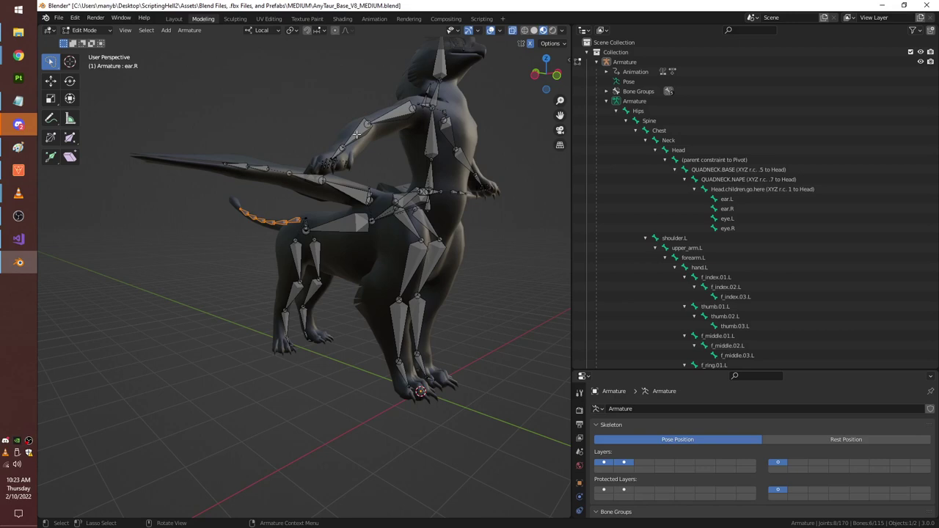
# Examine the limb bones by selecting forearm.R and the right hind thigh bone in turn.
pyautogui.click(357, 135)
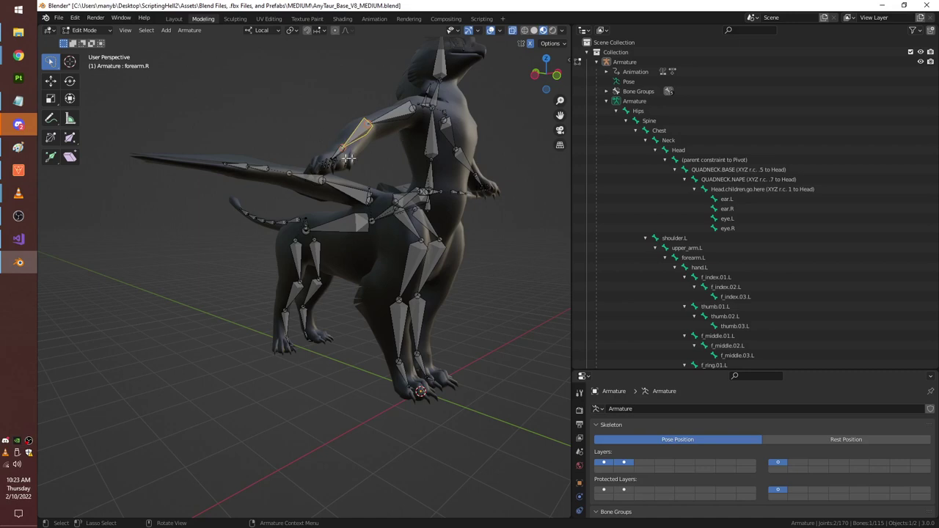
pyautogui.moveTo(302, 364); pyautogui.dragTo(335, 295, button='middle')
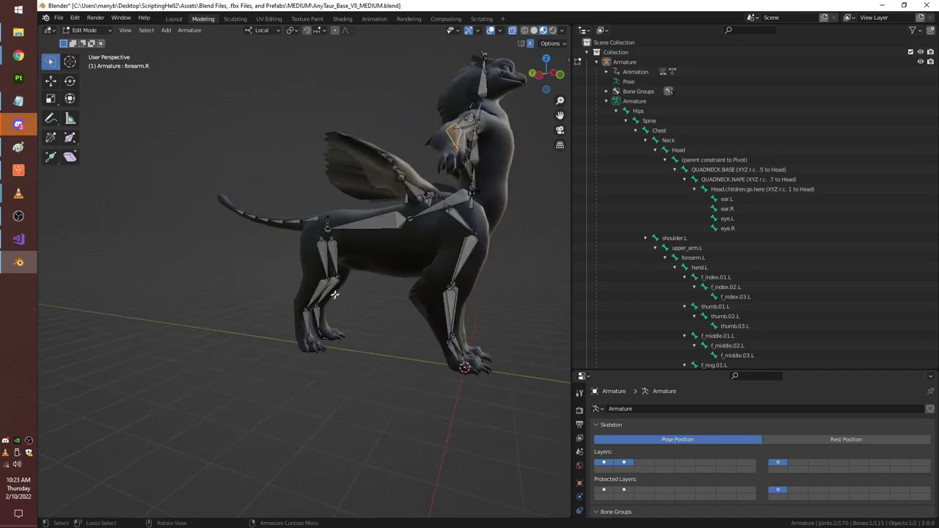
pyautogui.click(321, 258)
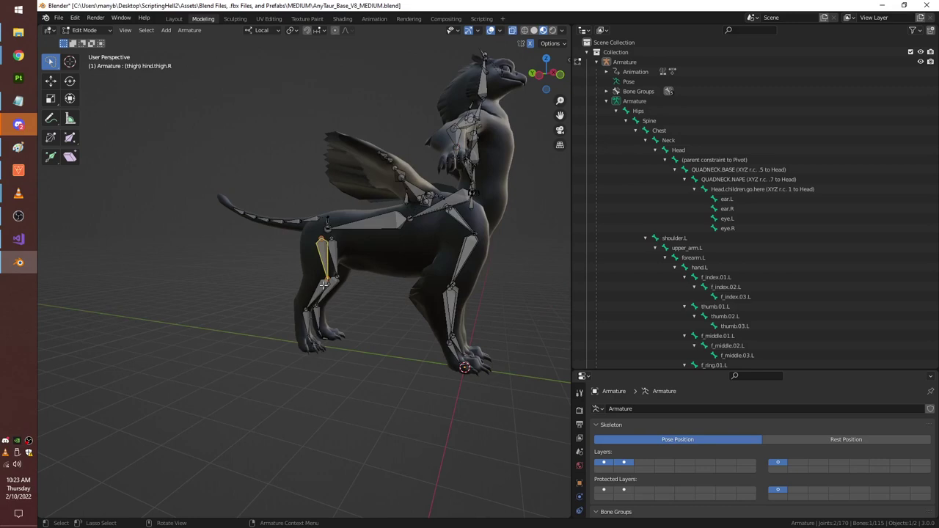
pyautogui.moveTo(322, 242); pyautogui.dragTo(279, 263, button='middle')
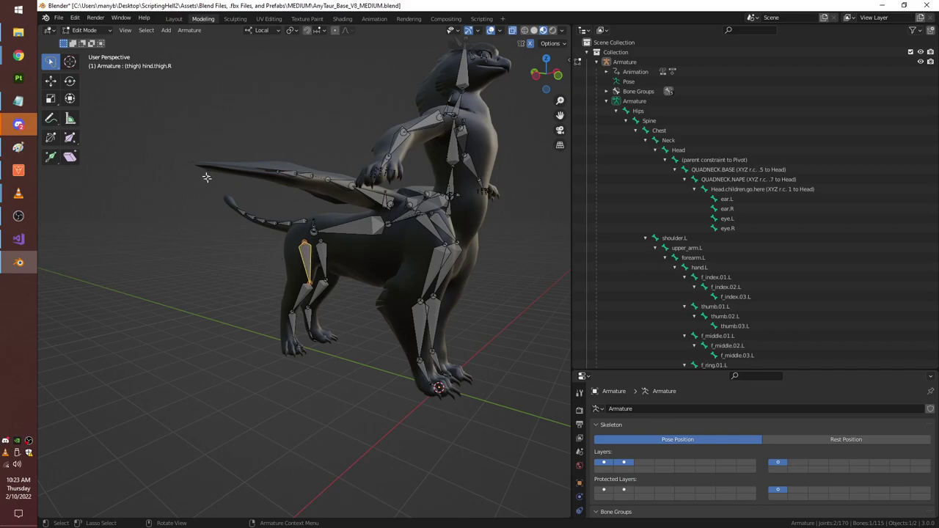
pyautogui.moveTo(437, 286)
pyautogui.mouseDown(button='middle')
pyautogui.moveTo(276, 291)
pyautogui.moveTo(428, 291)
pyautogui.mouseUp(button='middle')
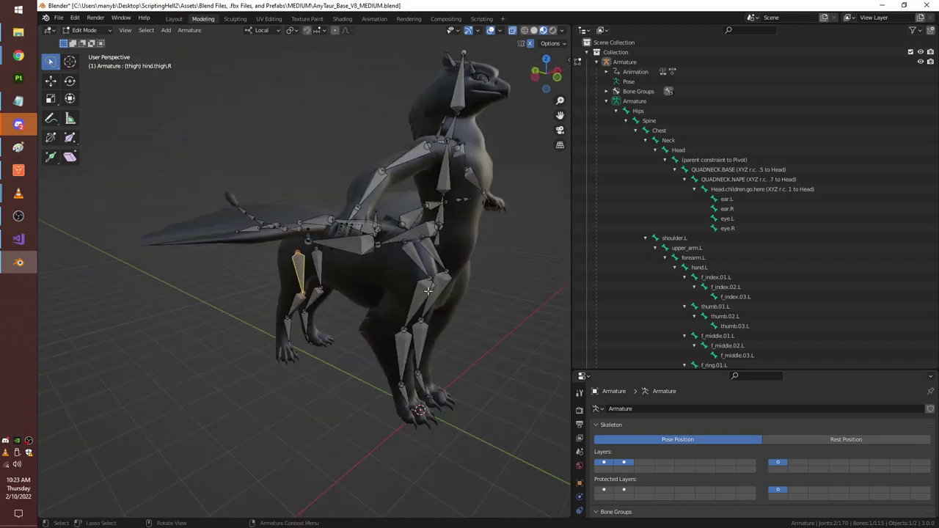
pyautogui.scroll(-4, 428, 289)
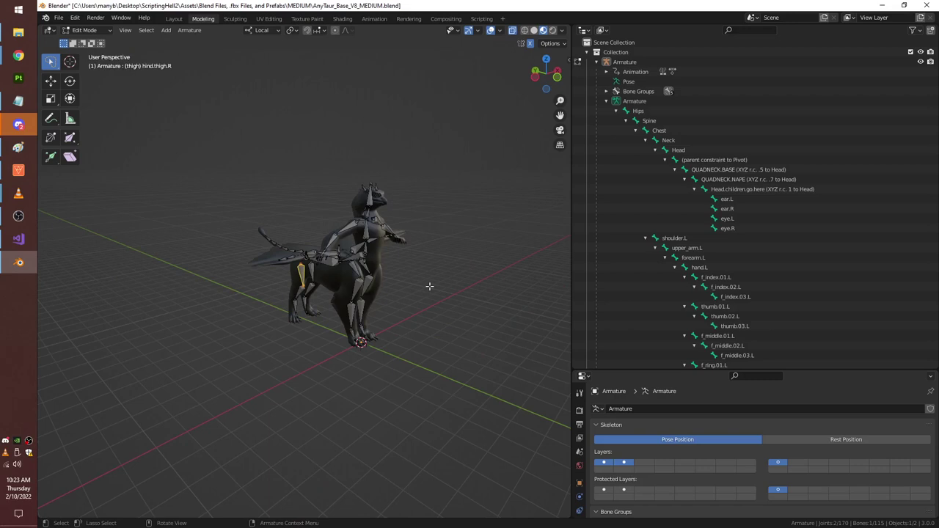
# Select the Head.children.go.here bone and frame it in the view.
pyautogui.click(763, 189)
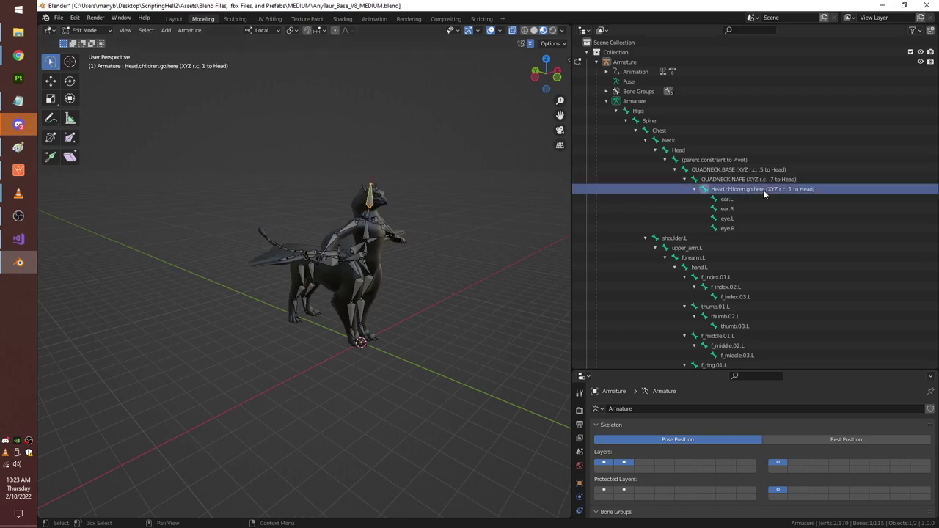
pyautogui.press('KP_Decimal')
pyautogui.moveTo(449, 178); pyautogui.dragTo(401, 231, button='middle')
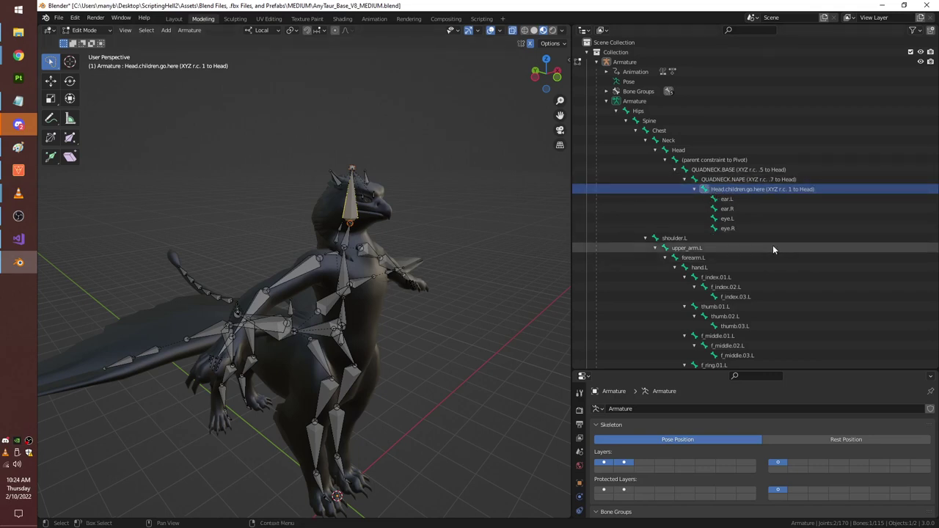
# Review the bones inside the DO NOT TOUCH THESE IN BLENDER group, collapsing RRA.Spacer and the whole group.
pyautogui.scroll(-10, 772, 245)
pyautogui.scroll(-5, 772, 250)
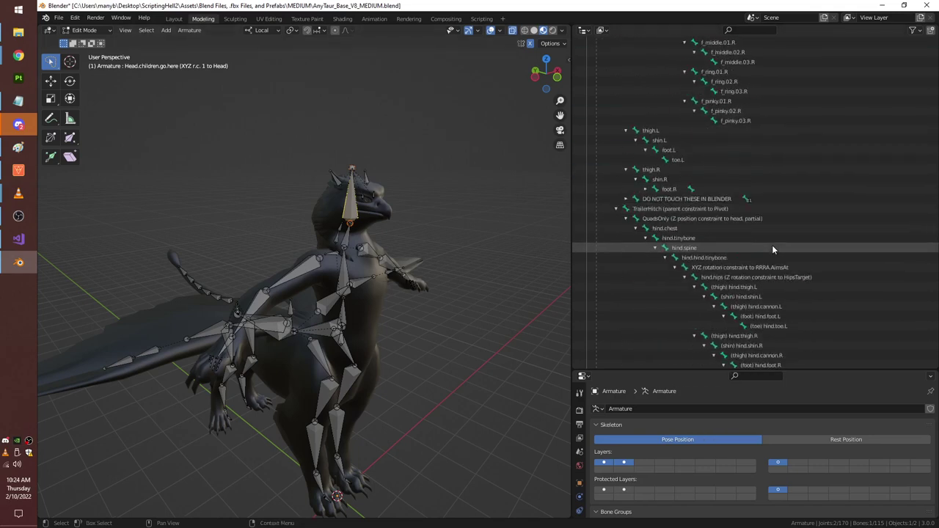
pyautogui.click(670, 200)
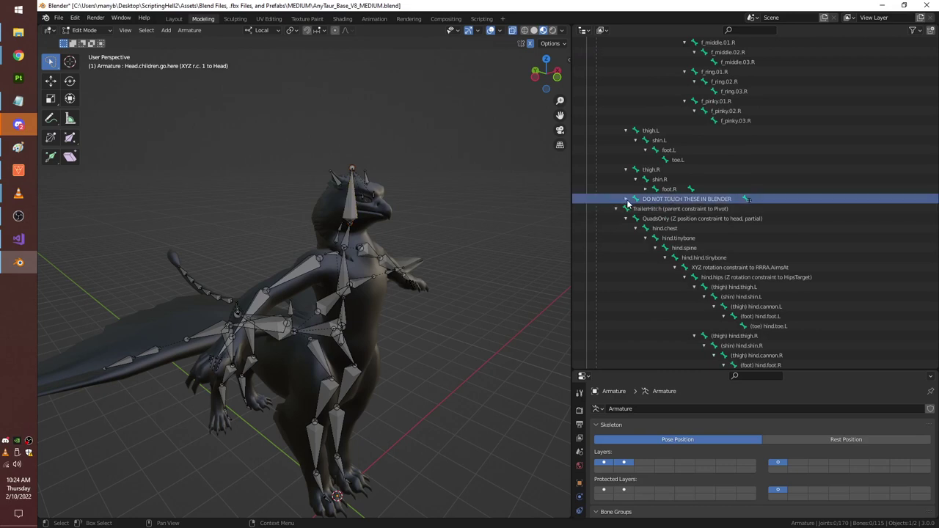
pyautogui.click(625, 199)
pyautogui.click(635, 218)
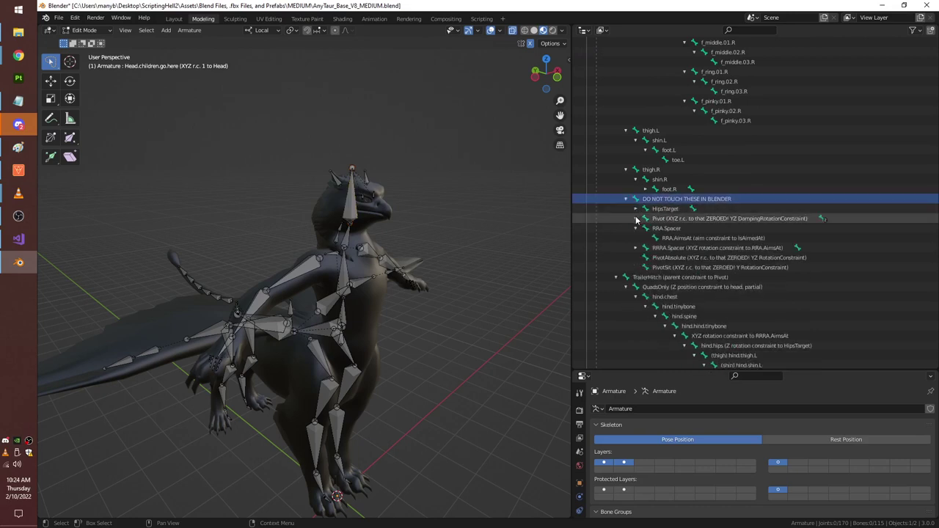
pyautogui.click(635, 228)
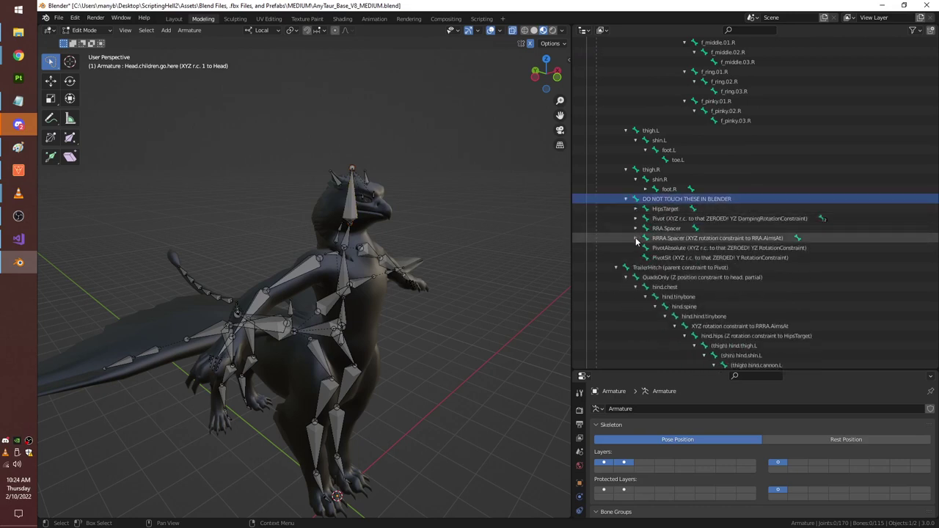
pyautogui.click(626, 200)
# Select TrailerHitch and QuadsOnly in turn and review the hind, tail, fore and wing bones beneath them.
pyautogui.scroll(-2, 669, 176)
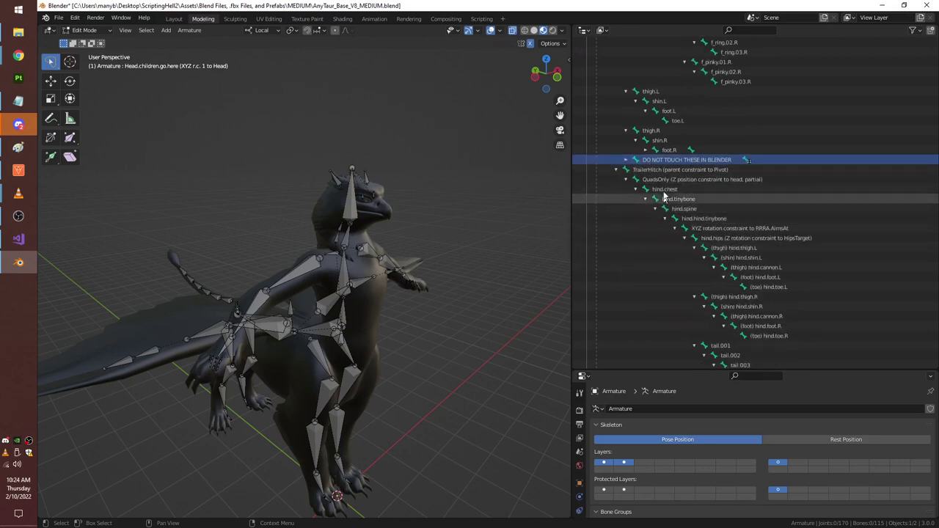
pyautogui.click(670, 171)
pyautogui.click(672, 181)
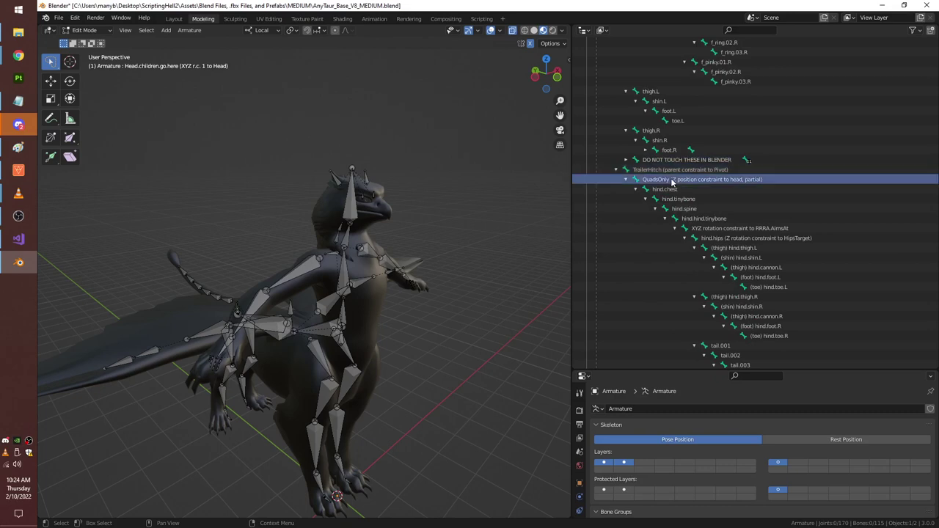
pyautogui.press('Down')
pyautogui.press('Up')
pyautogui.scroll(-6, 681, 183)
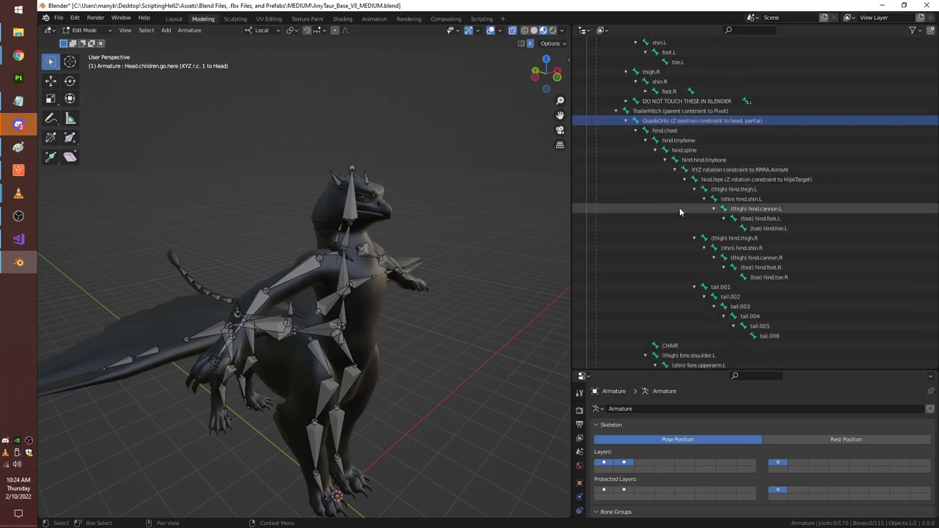
pyautogui.scroll(-6, 679, 206)
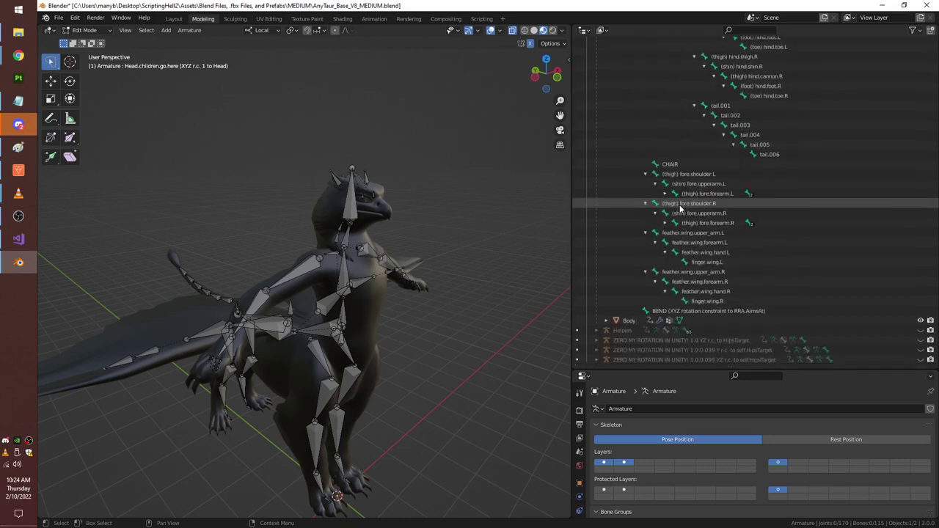
# Unhide the Helpers armature and the three ZERO MY ROTATION IN UNITY armatures.
pyautogui.click(920, 331)
pyautogui.click(921, 341)
pyautogui.click(920, 350)
pyautogui.click(921, 359)
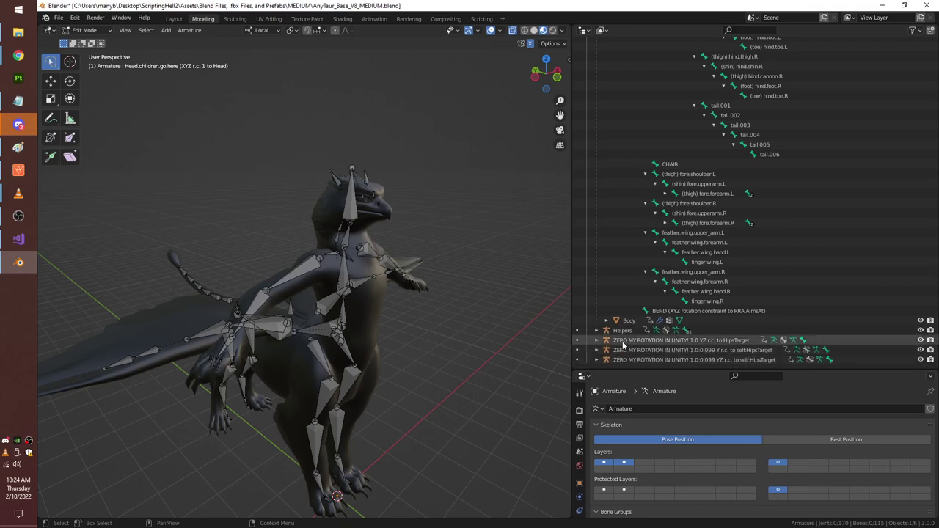
# Try to switch editing to the Helpers armature by selecting it, leaving Edit Mode and entering it again.
pyautogui.click(622, 331)
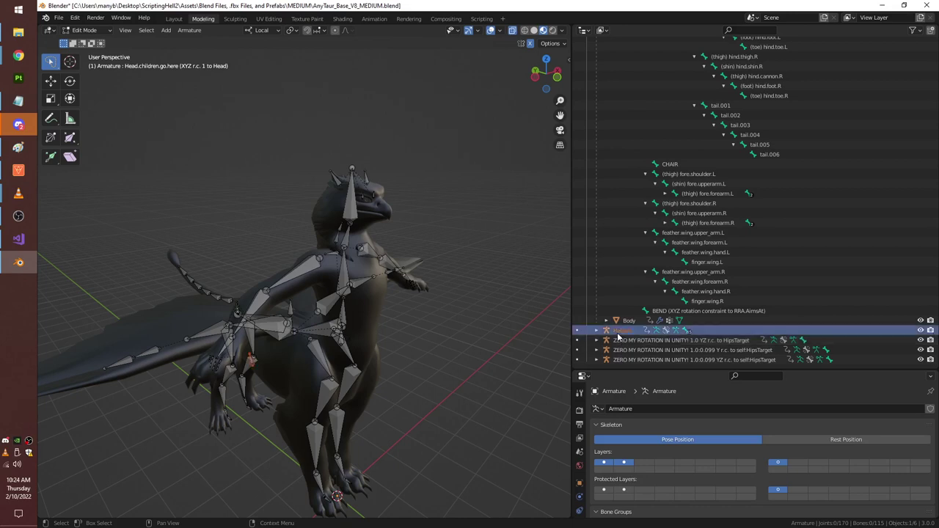
pyautogui.click(104, 31)
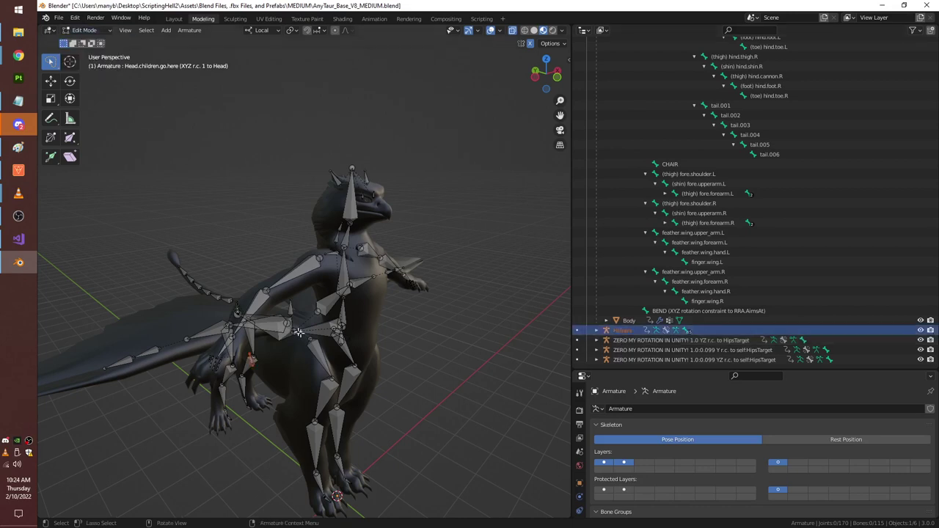
pyautogui.click(105, 31)
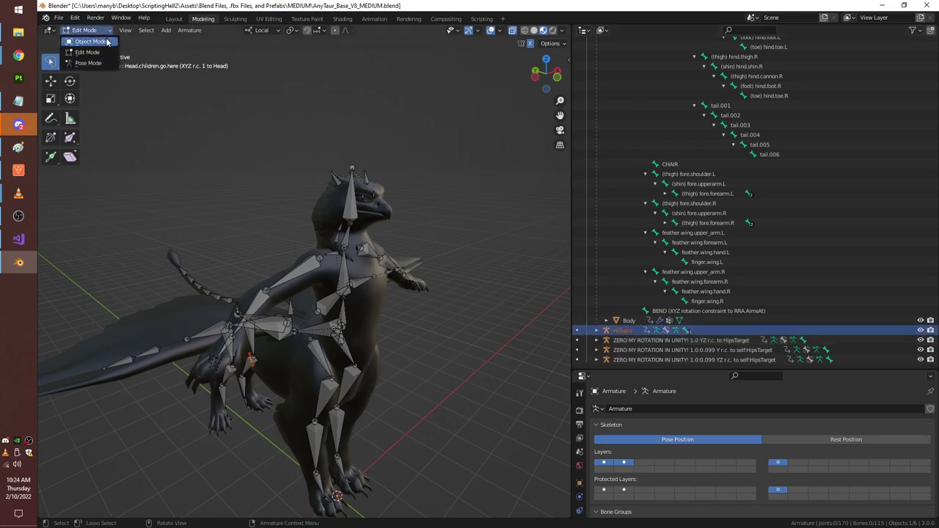
pyautogui.press('Return')
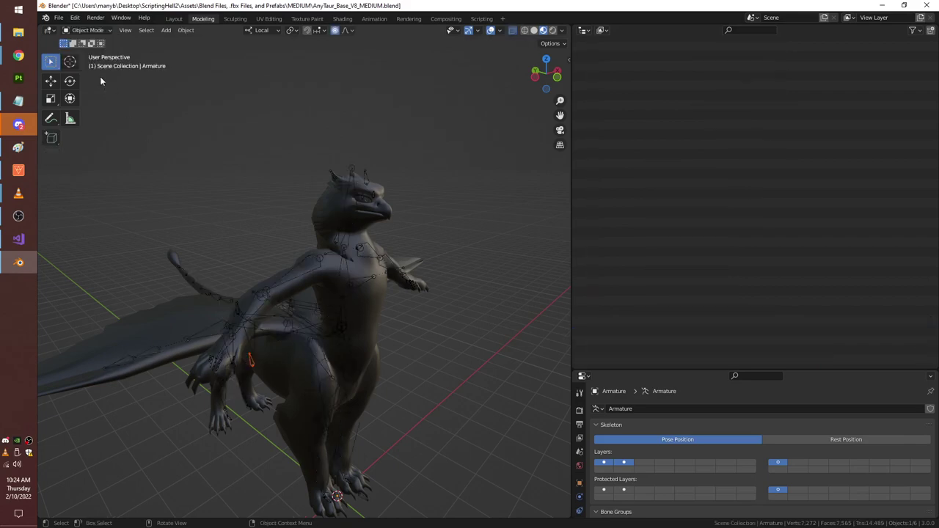
pyautogui.click(85, 30)
pyautogui.click(88, 50)
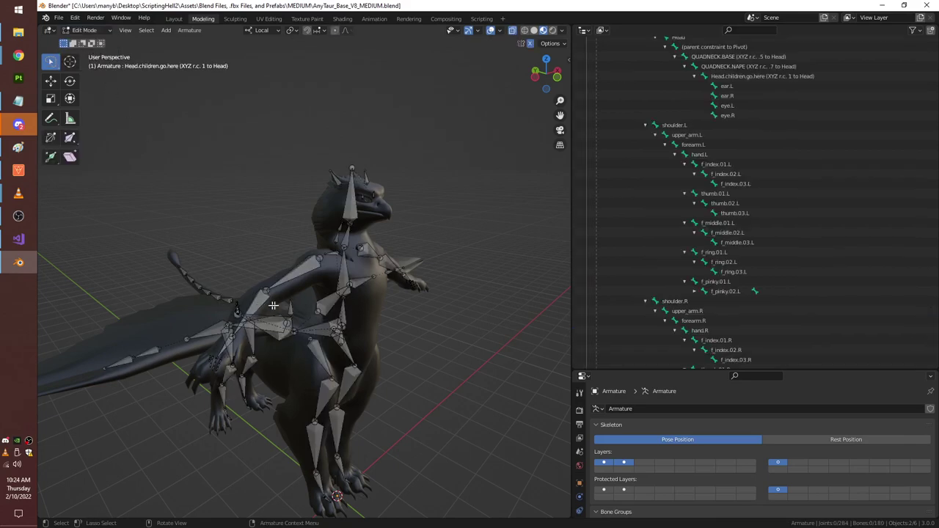
# Collapse the base armature's bone hierarchy in the outliner and return to Object Mode.
pyautogui.moveTo(272, 305); pyautogui.dragTo(440, 293, button='middle')
pyautogui.scroll(6, 730, 188)
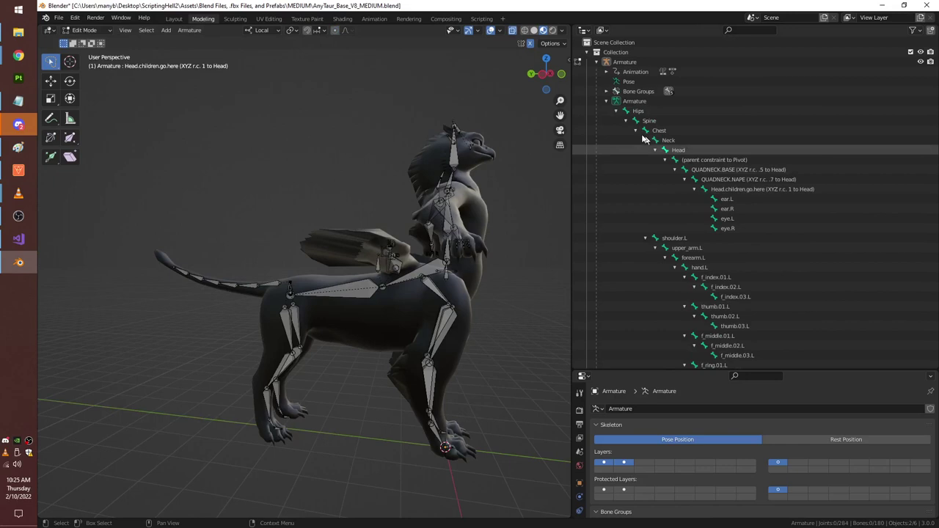
pyautogui.click(606, 102)
pyautogui.click(84, 31)
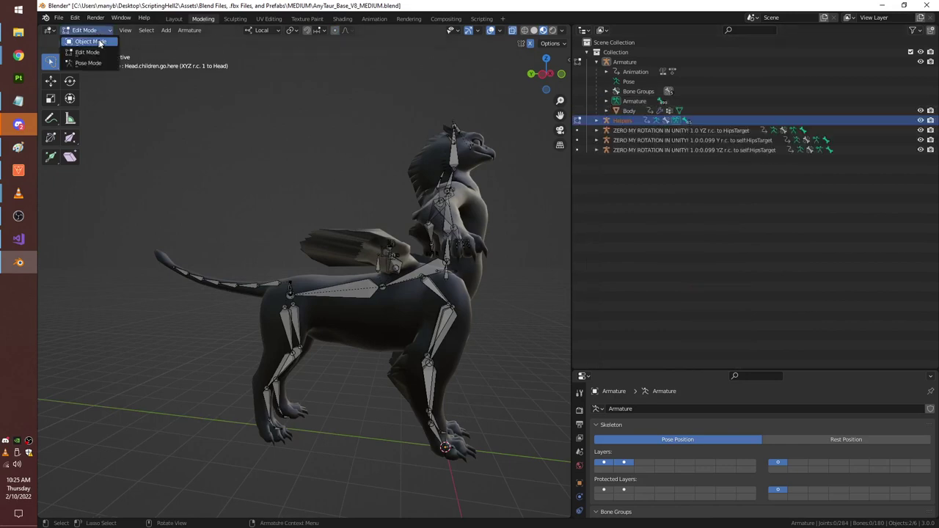
# Make the Helpers armature active, enter Edit Mode on it and expand its list of helper bones.
pyautogui.click(596, 121)
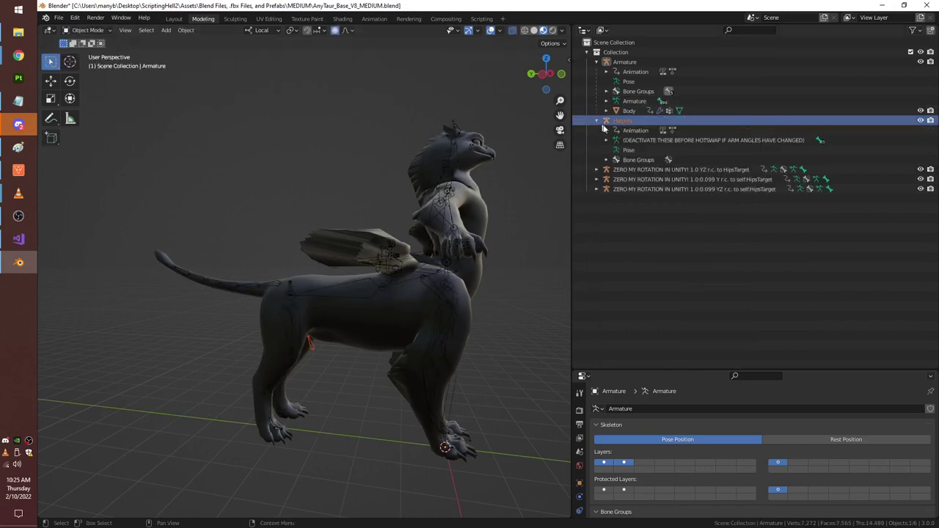
pyautogui.click(632, 140)
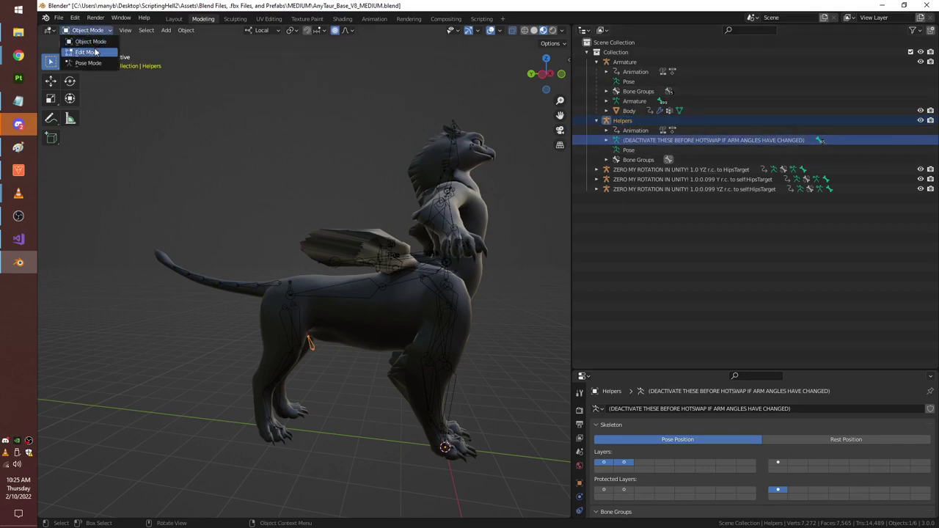
pyautogui.click(88, 52)
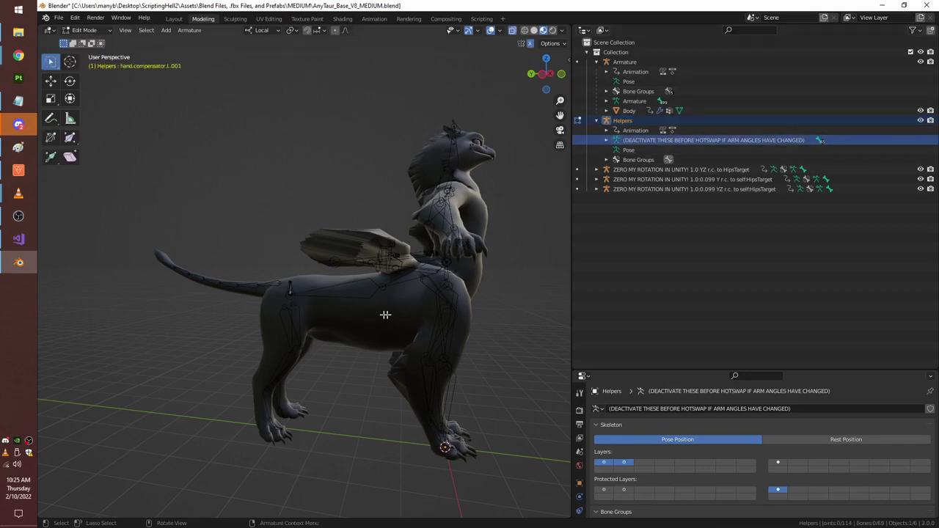
pyautogui.click(606, 140)
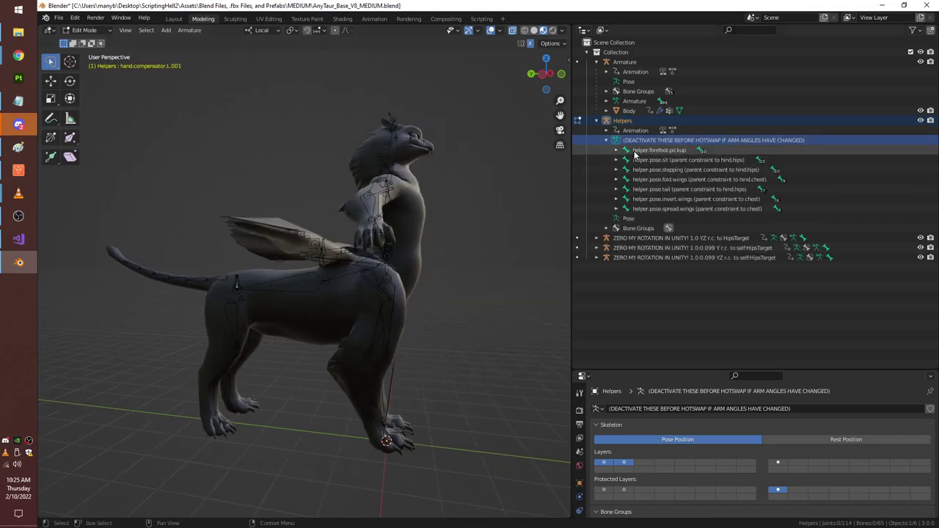
# Select helper.forefoot.pickup and review the child bones of helper.pose.spread.wings and helper.pose.fold.wings.
pyautogui.click(625, 150)
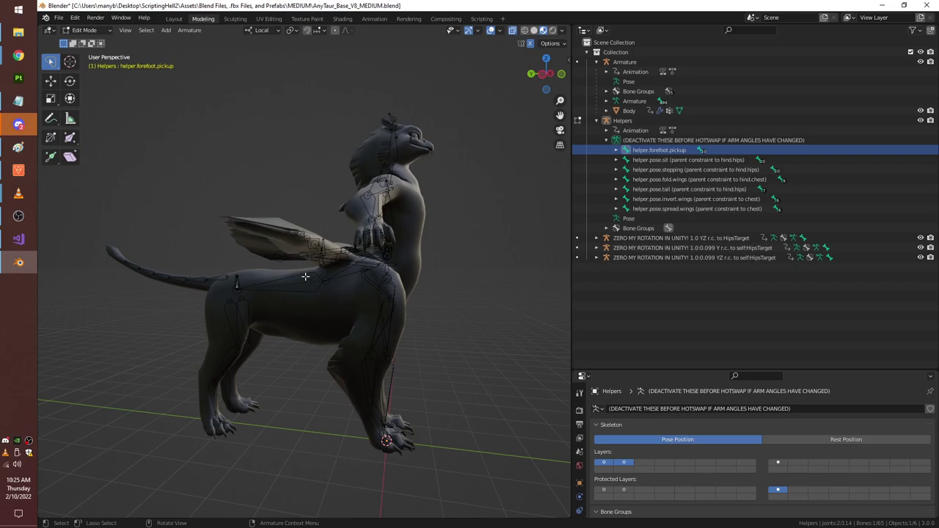
pyautogui.click(617, 209)
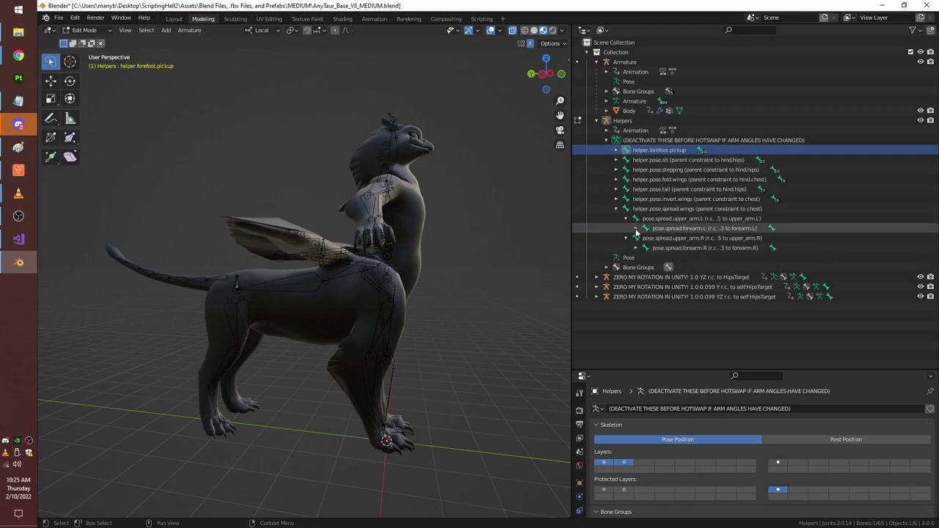
pyautogui.click(616, 209)
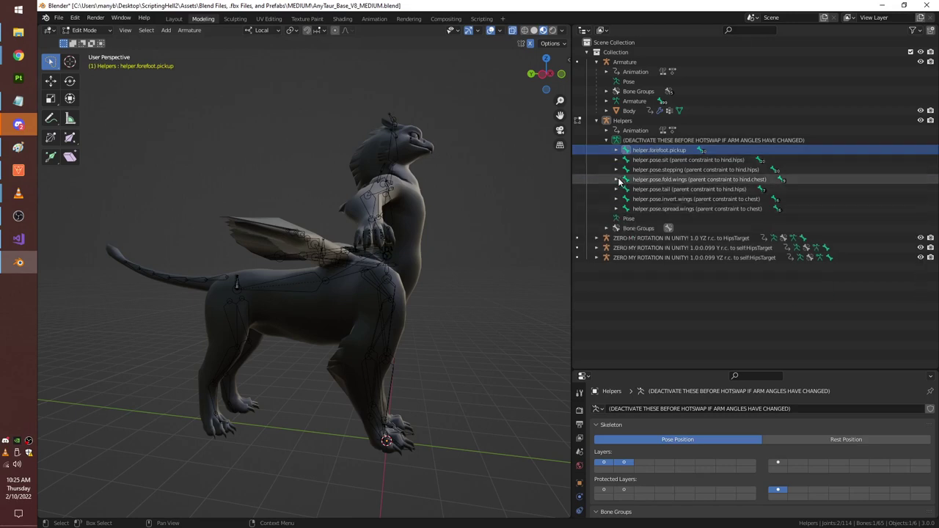
pyautogui.click(616, 179)
pyautogui.click(626, 189)
pyautogui.click(635, 199)
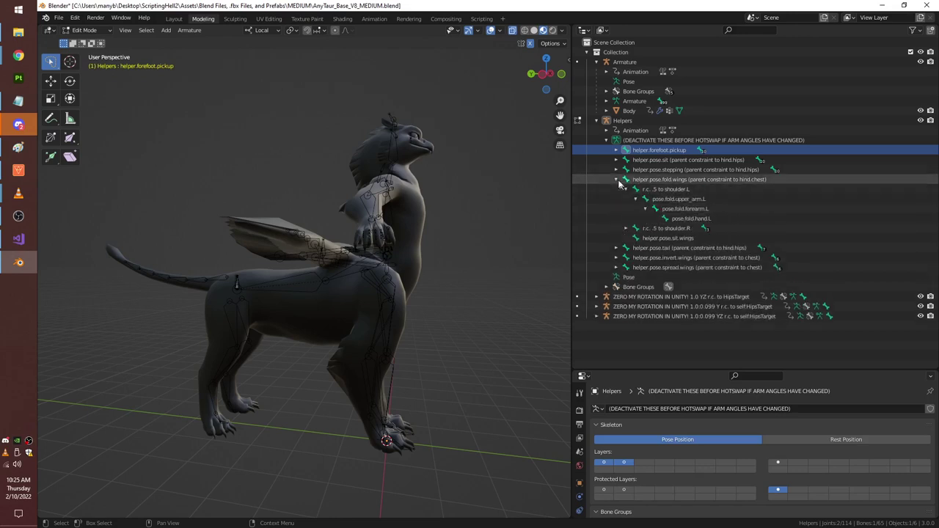
pyautogui.click(616, 180)
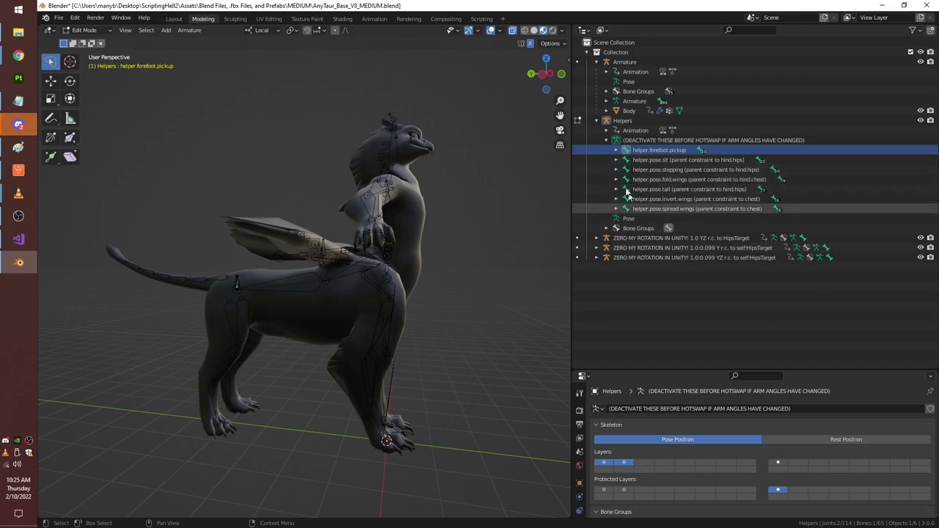
# Select helper.pose.stepping and turn on the hidden armature layer holding the helper bones, inspecting them from the side.
pyautogui.click(617, 170)
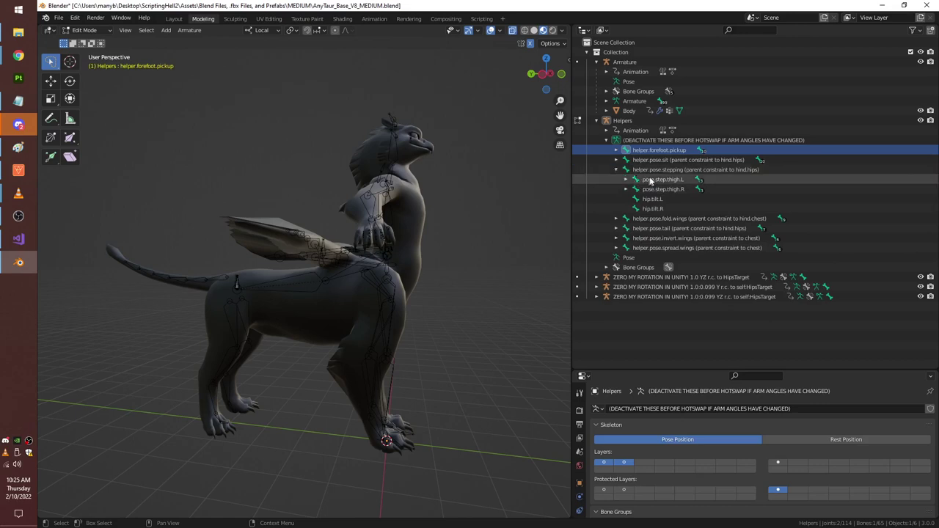
pyautogui.click(652, 170)
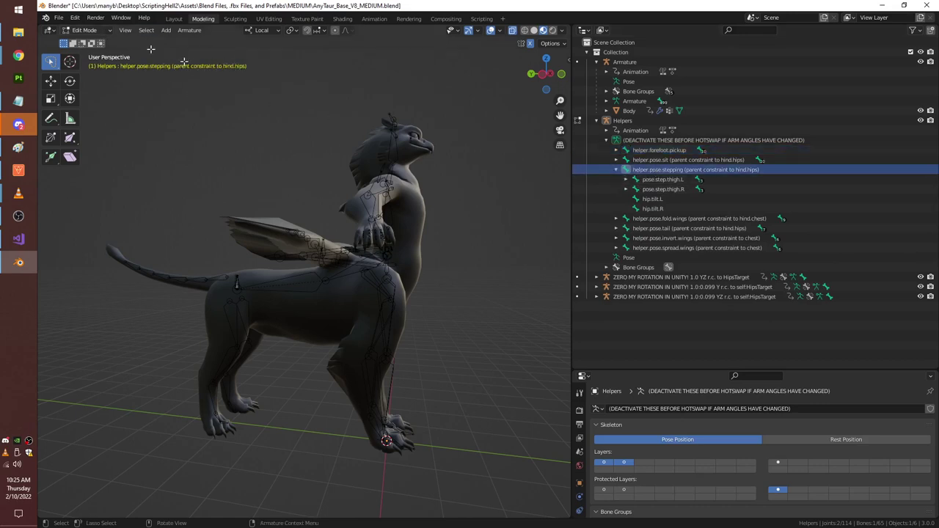
pyautogui.click(778, 462)
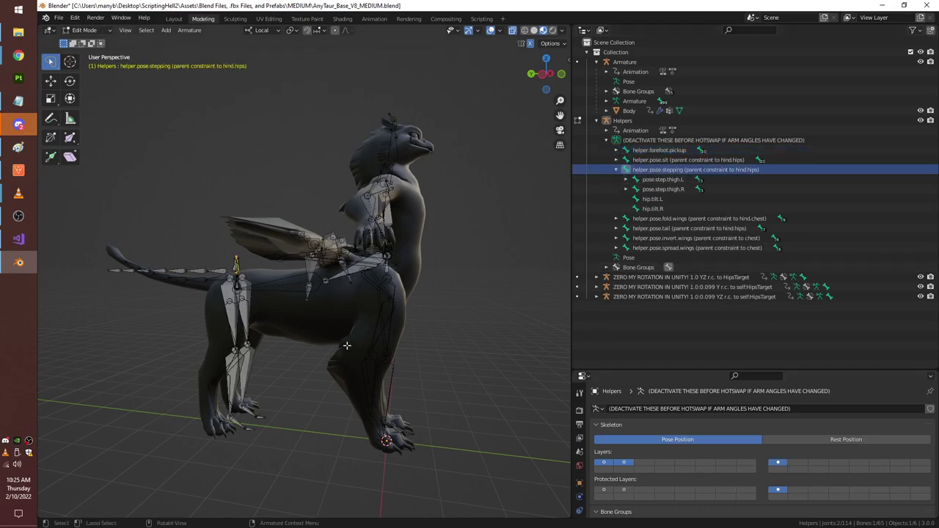
pyautogui.moveTo(346, 345); pyautogui.dragTo(365, 297, button='middle')
pyautogui.click(546, 78)
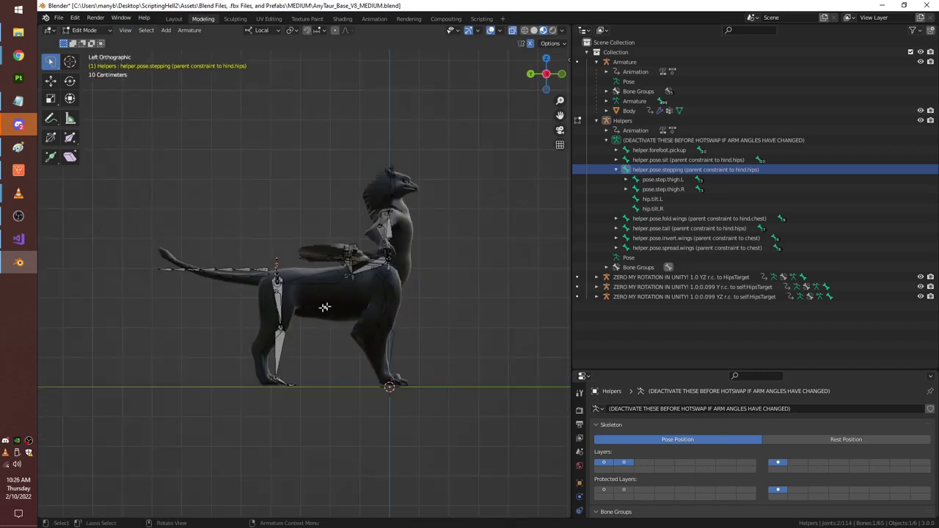
pyautogui.scroll(4, 324, 307)
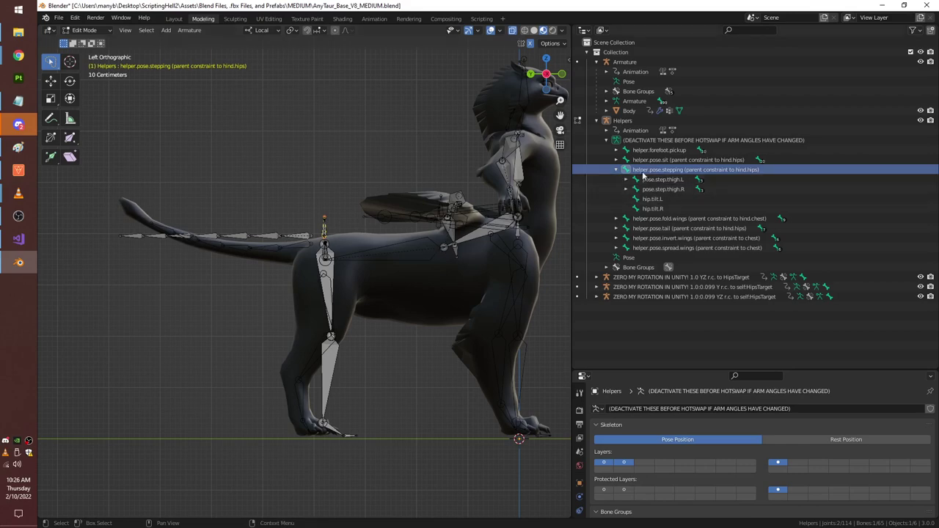
pyautogui.moveTo(360, 323); pyautogui.dragTo(342, 315, button='middle')
pyautogui.scroll(-6, 342, 315)
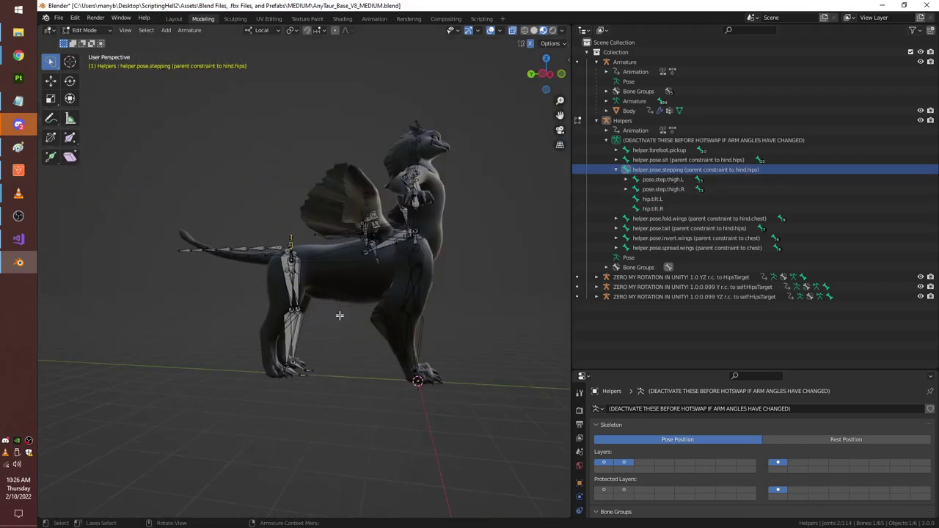
# Switch the Helpers armature to Pose Mode in a side view and expand the selected helper.pose.stepping bone.
pyautogui.click(544, 76)
pyautogui.click(88, 30)
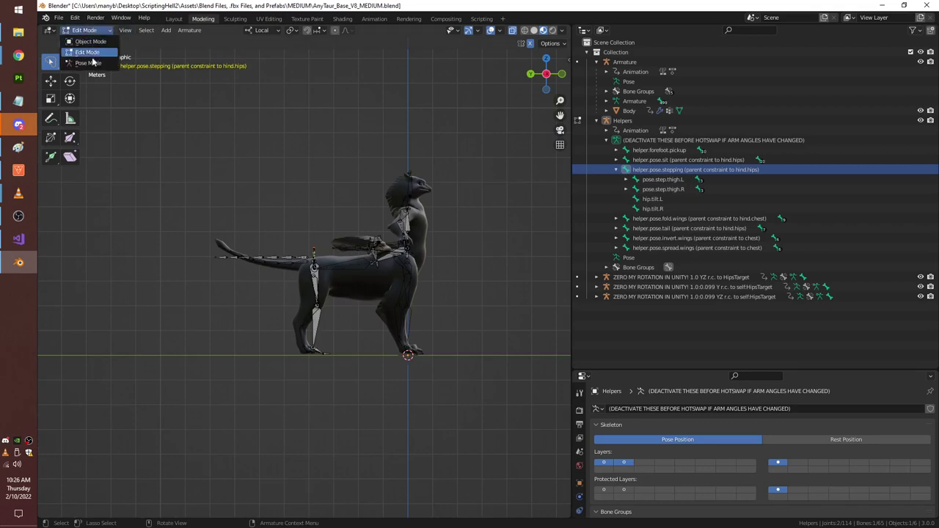
pyautogui.press('Return')
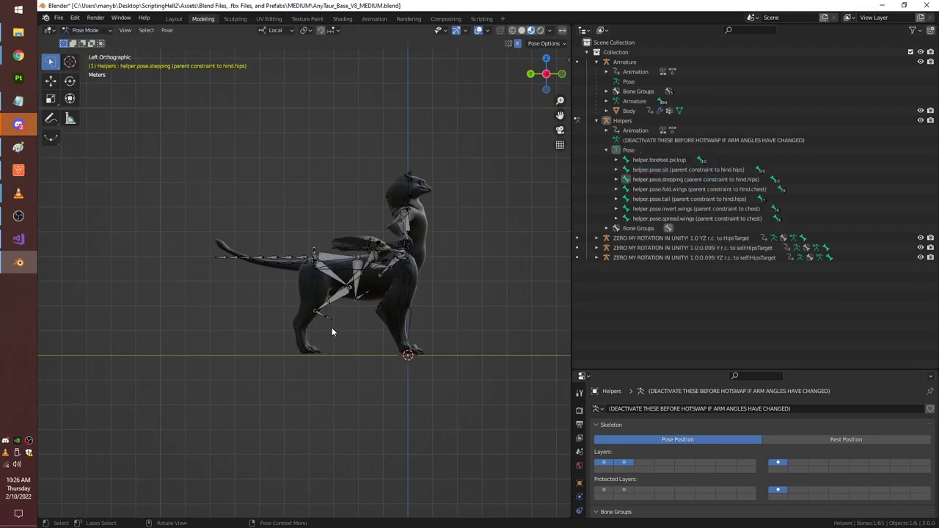
pyautogui.scroll(4, 367, 315)
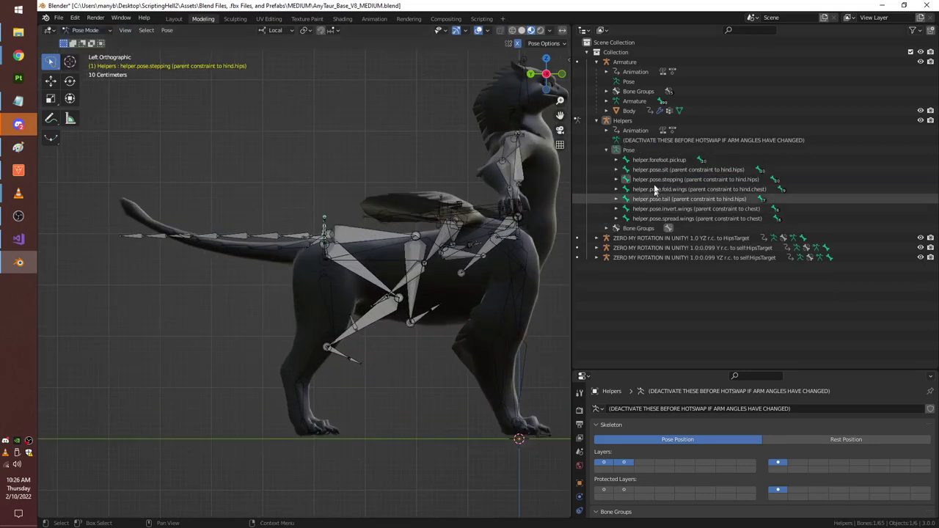
pyautogui.click(645, 179)
pyautogui.click(615, 179)
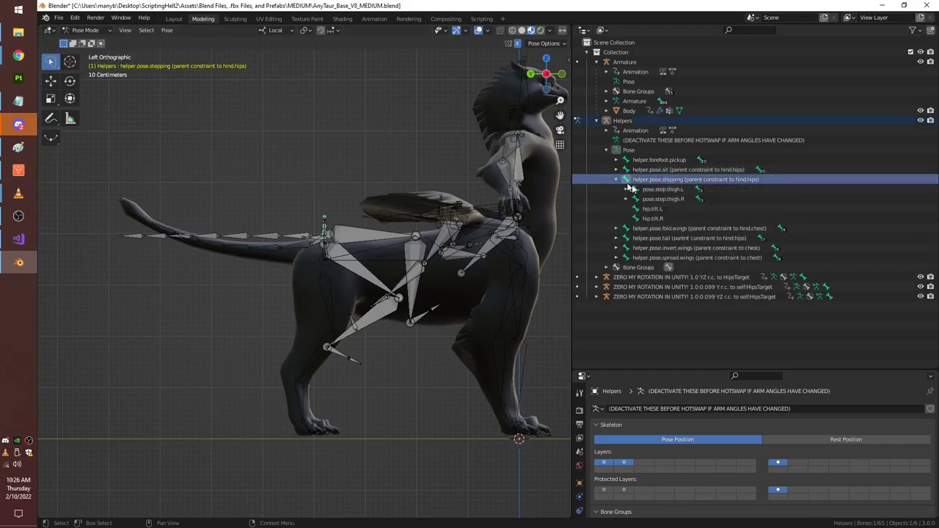
# Select pose.step.thigh.L and examine the stepping pose of the hind legs from the opposite side and around.
pyautogui.click(655, 190)
pyautogui.moveTo(250, 212); pyautogui.dragTo(478, 216, button='middle')
pyautogui.click(540, 75)
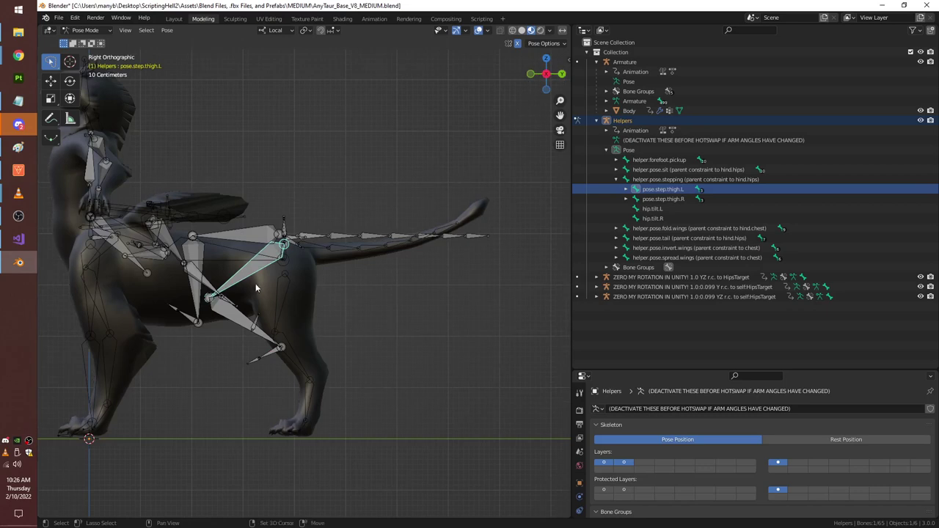
pyautogui.keyDown('shift'); pyautogui.moveTo(308, 316); pyautogui.dragTo(351, 275, button='middle'); pyautogui.keyUp('shift')
pyautogui.scroll(2, 322, 271)
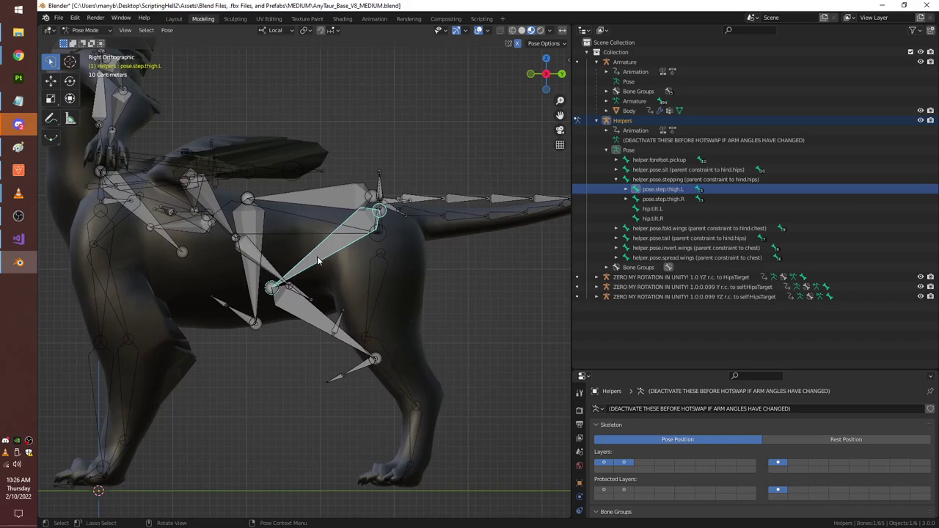
pyautogui.moveTo(318, 261); pyautogui.dragTo(372, 321, button='middle')
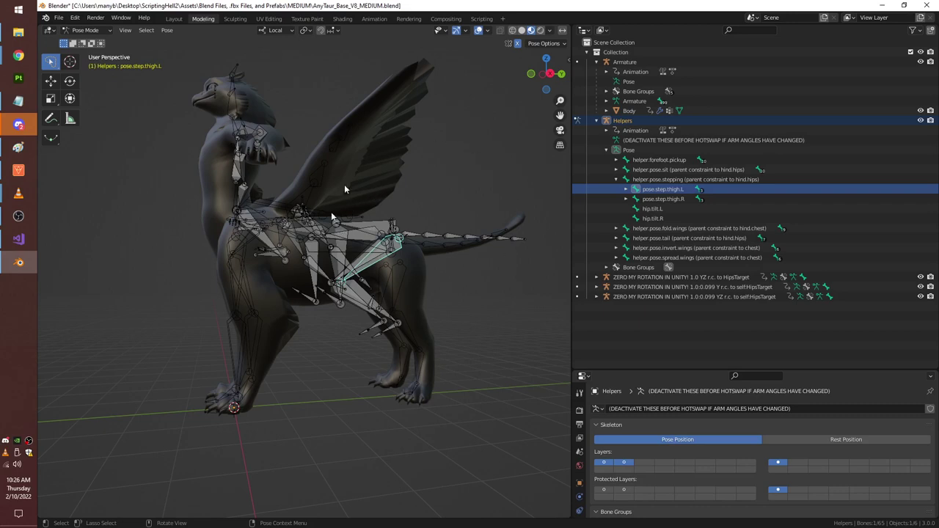
pyautogui.moveTo(389, 315); pyautogui.dragTo(409, 327, button='middle')
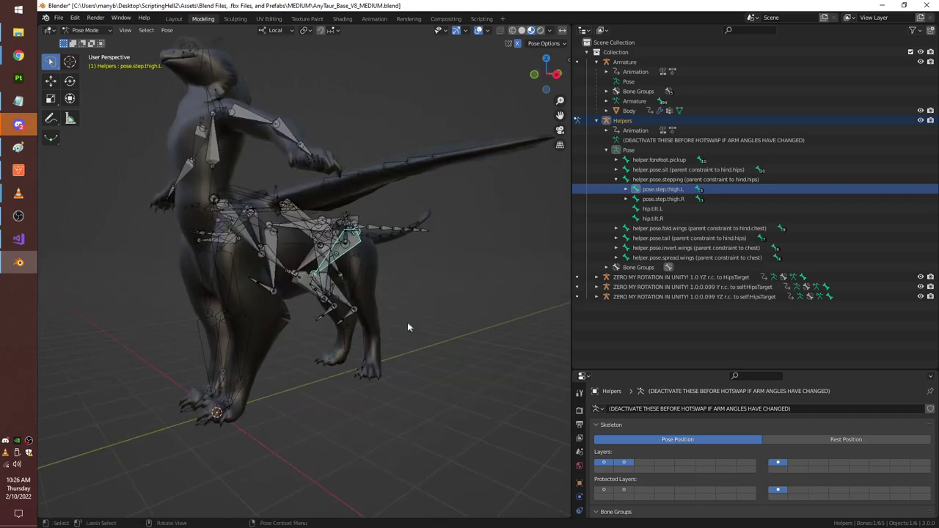
# Rotate the pose.step.foot.L bone three times from different viewing angles, by about 51°, -37.7° and 67.8°.
pyautogui.click(350, 315)
pyautogui.press('r')
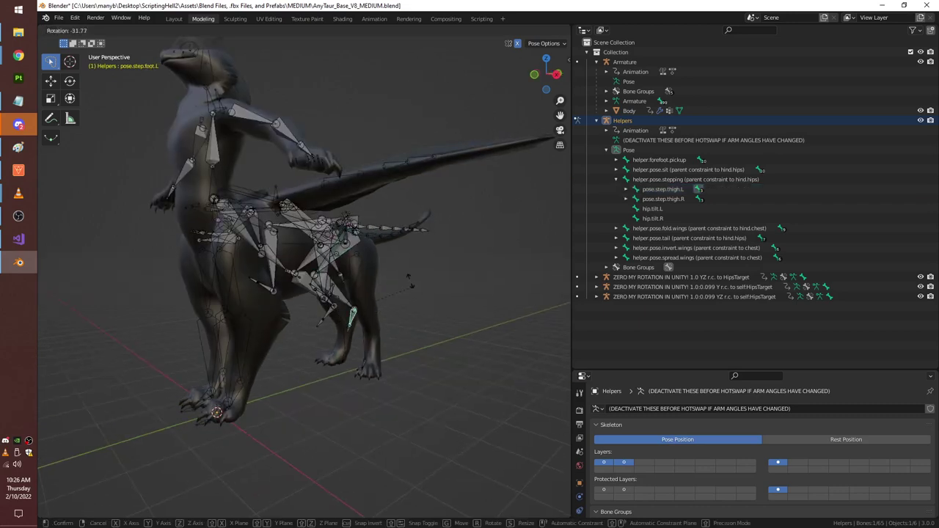
pyautogui.click(404, 268)
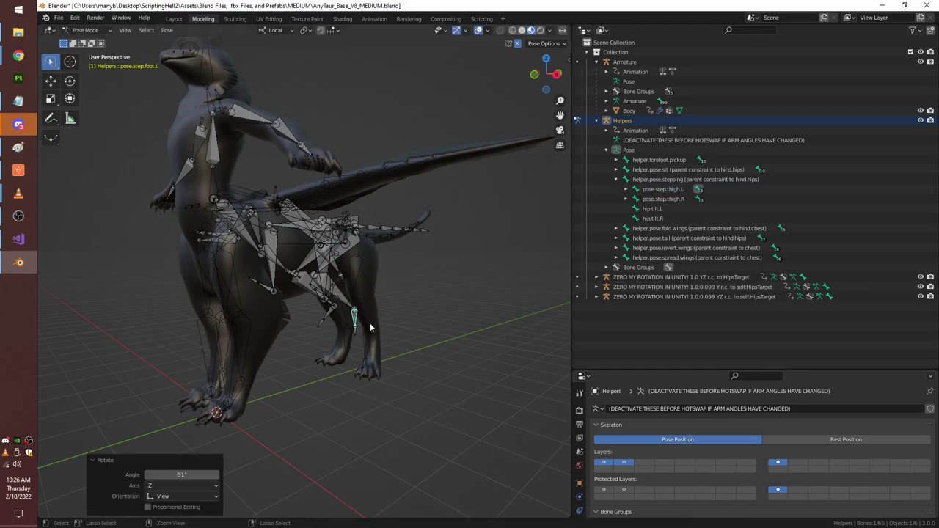
pyautogui.moveTo(354, 328); pyautogui.dragTo(413, 351, button='middle')
pyautogui.press('r')
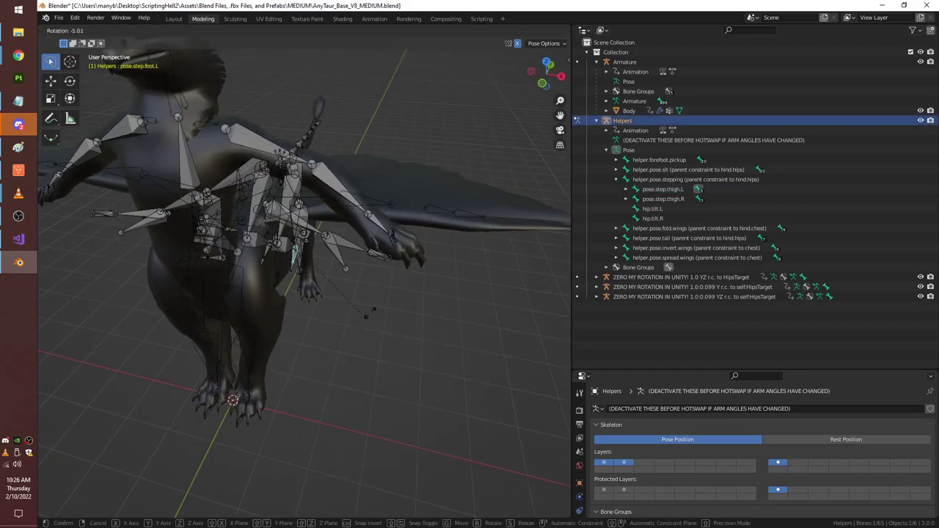
pyautogui.click(389, 271)
pyautogui.moveTo(390, 272); pyautogui.dragTo(406, 311, button='middle')
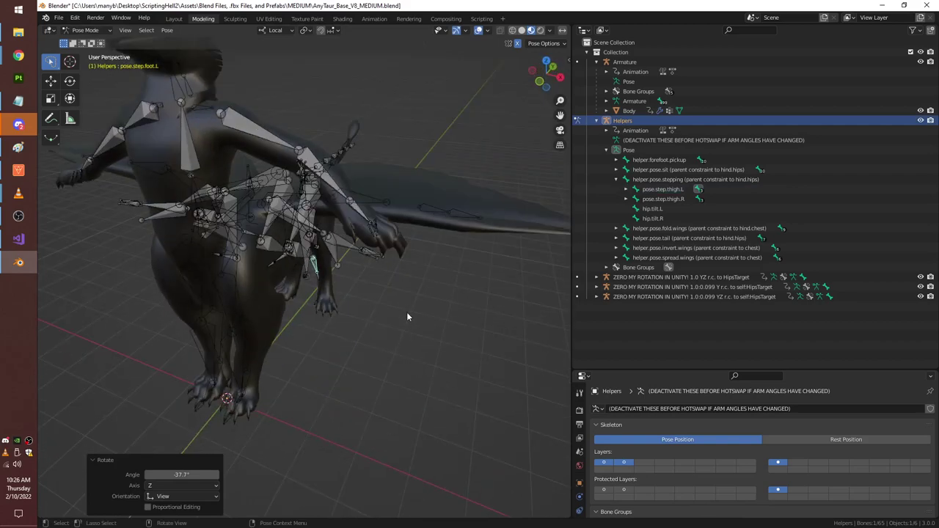
pyautogui.press('r')
pyautogui.click(303, 365)
pyautogui.moveTo(303, 366); pyautogui.dragTo(417, 247, button='middle')
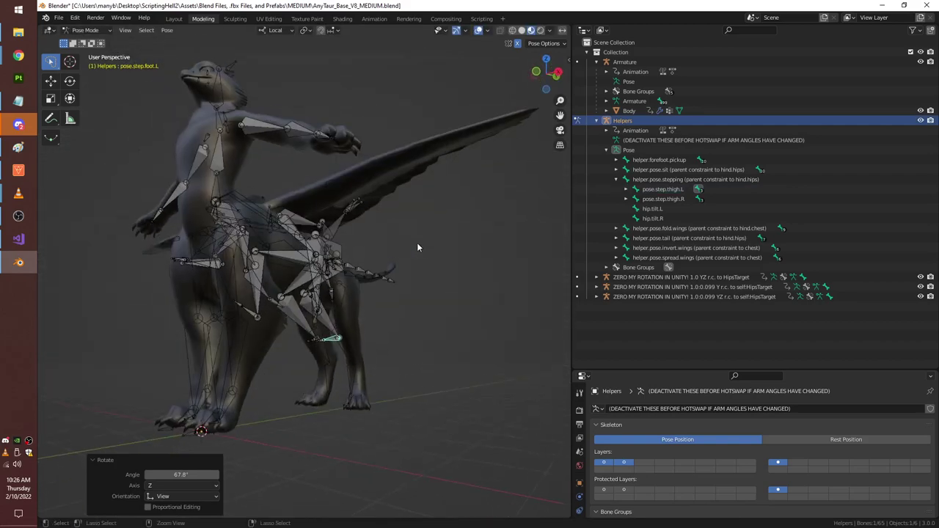
# Undo the last rotation of the pose.step.foot.L bone, redo it and view the hind legs.
pyautogui.hotkey('ctrl', 'z')
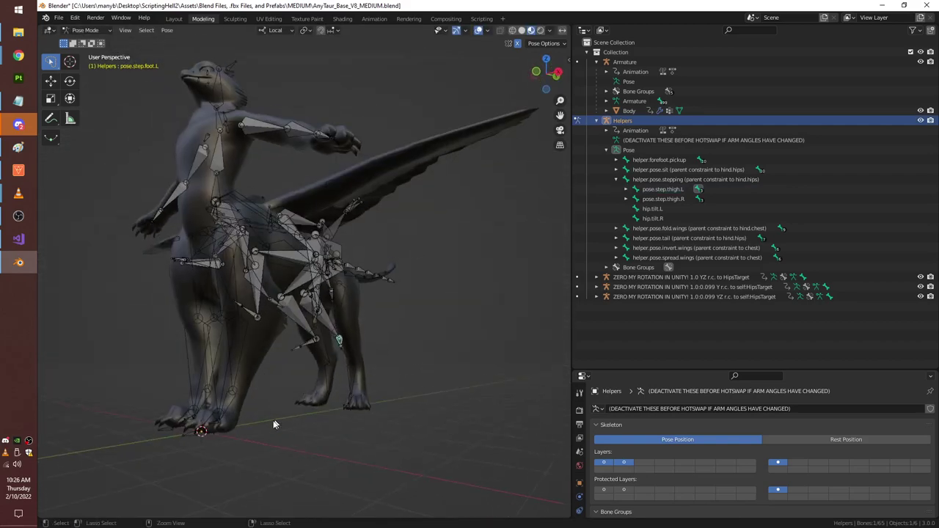
pyautogui.hotkey('ctrl', 'shift', 'z')
pyautogui.moveTo(249, 330); pyautogui.dragTo(352, 314, button='middle')
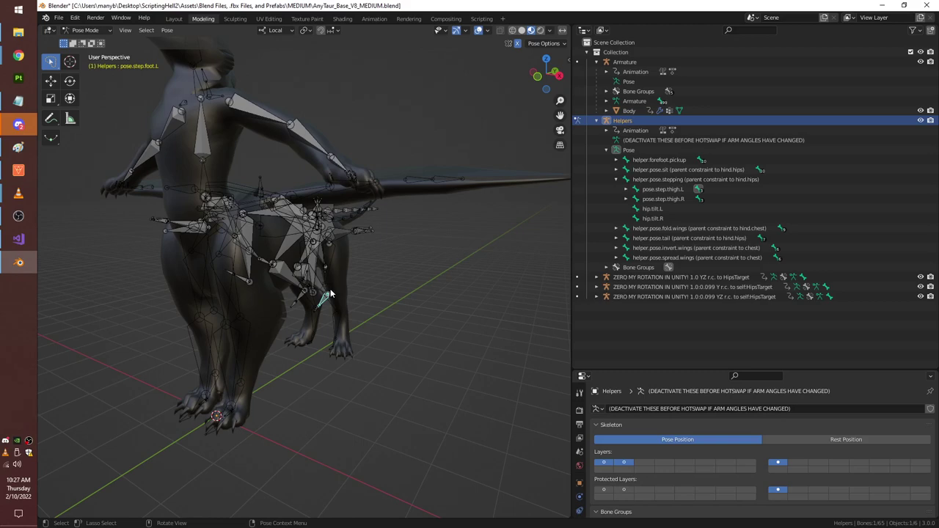
# Rotate the pose.step.thigh.L bone so the raised hind leg swings further forward in the right orthographic view.
pyautogui.moveTo(326, 300); pyautogui.dragTo(503, 132, button='middle')
pyautogui.click(549, 73)
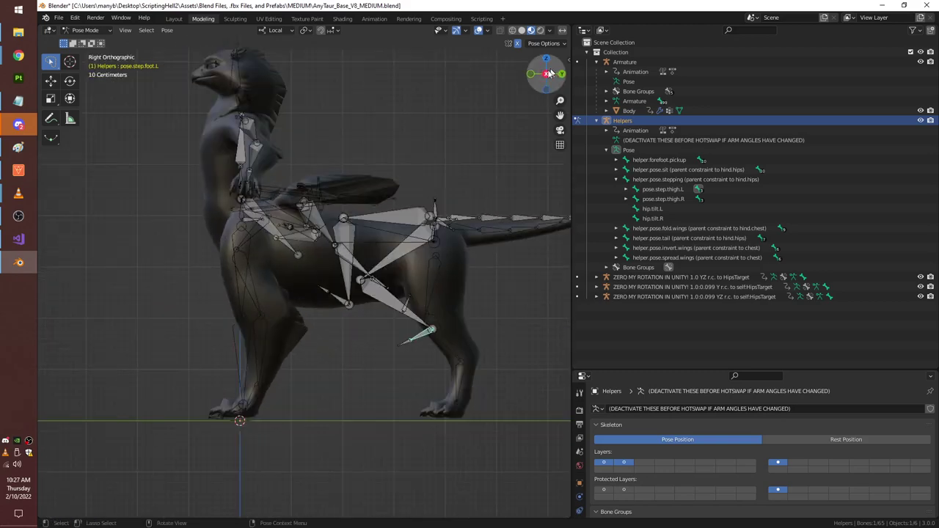
pyautogui.click(411, 252)
pyautogui.press('r')
pyautogui.click(379, 285)
# Try rotating the pose.step.shin.L bone by -31.1°, and undo back to the thigh bone selection.
pyautogui.click(380, 287)
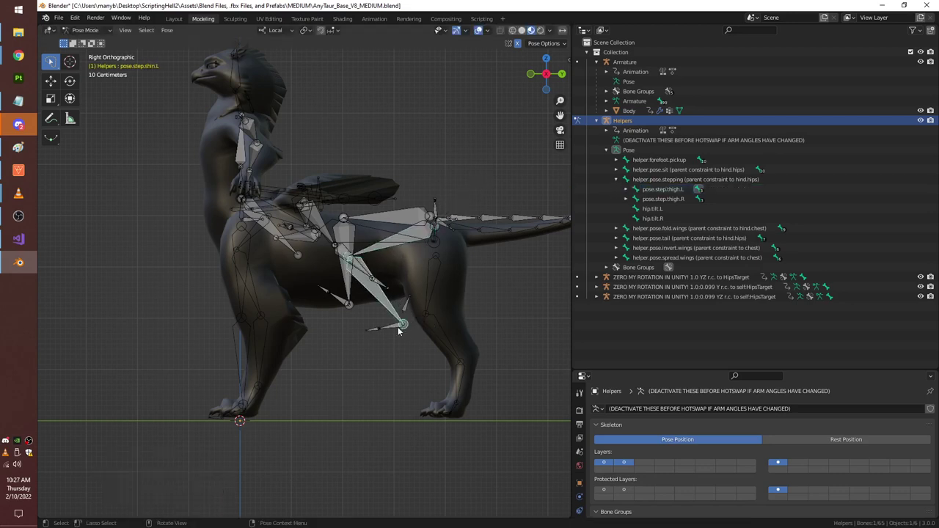
pyautogui.press('r')
pyautogui.click(439, 308)
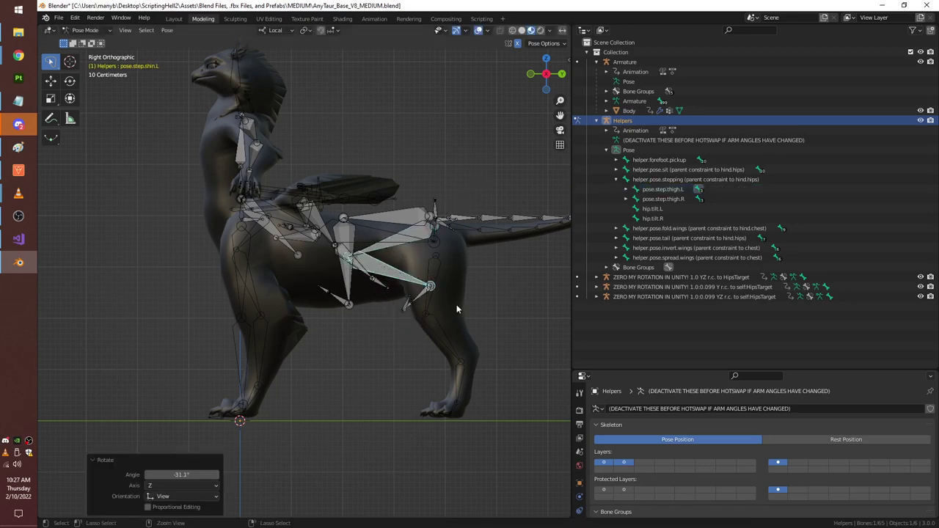
pyautogui.hotkey('ctrl', 'z')
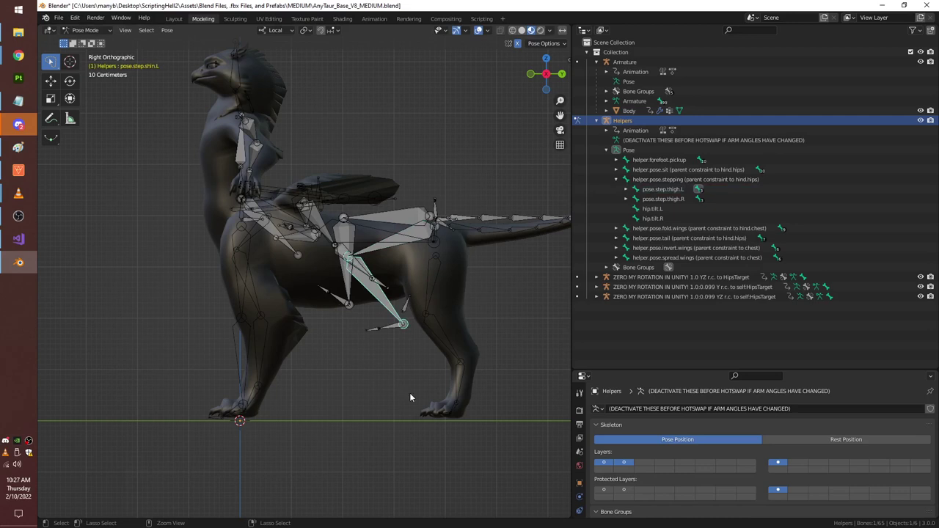
pyautogui.hotkey('ctrl', 'z')
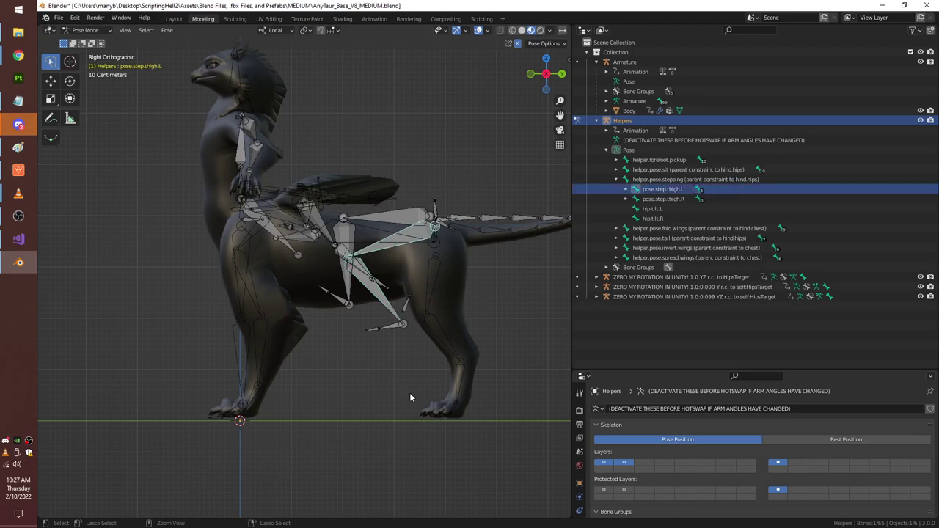
# Collapse the Helpers hierarchy and hide Helpers and the three ZERO MY ROTATION IN UNITY! armatures.
pyautogui.scroll(-4, 210, 264)
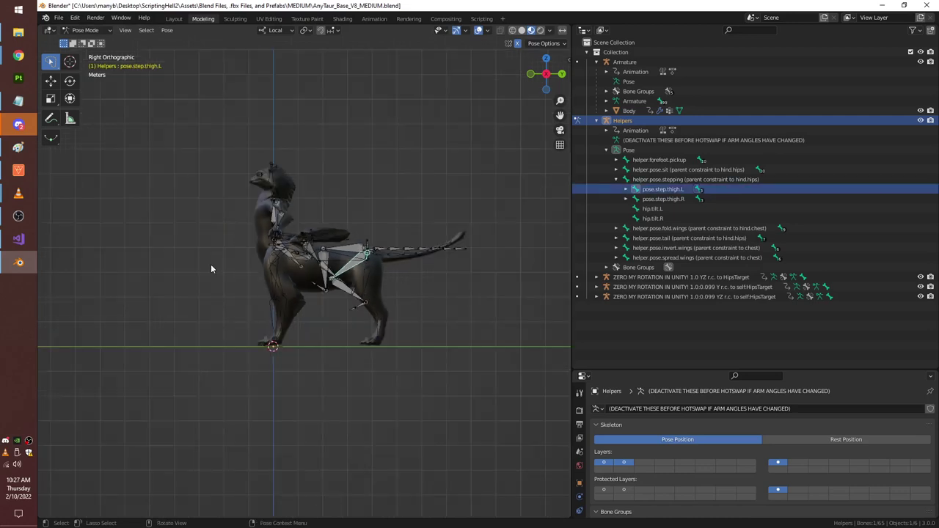
pyautogui.moveTo(211, 264); pyautogui.dragTo(504, 250, button='middle')
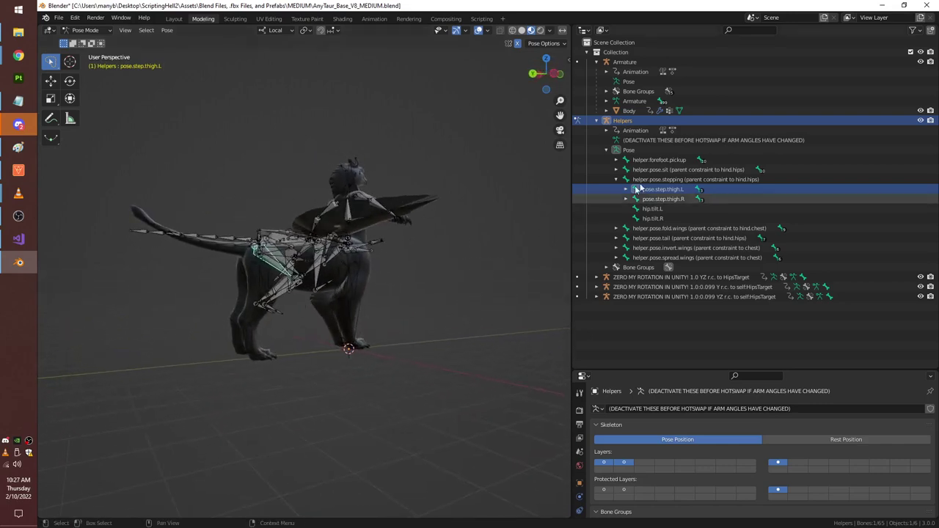
pyautogui.click(596, 121)
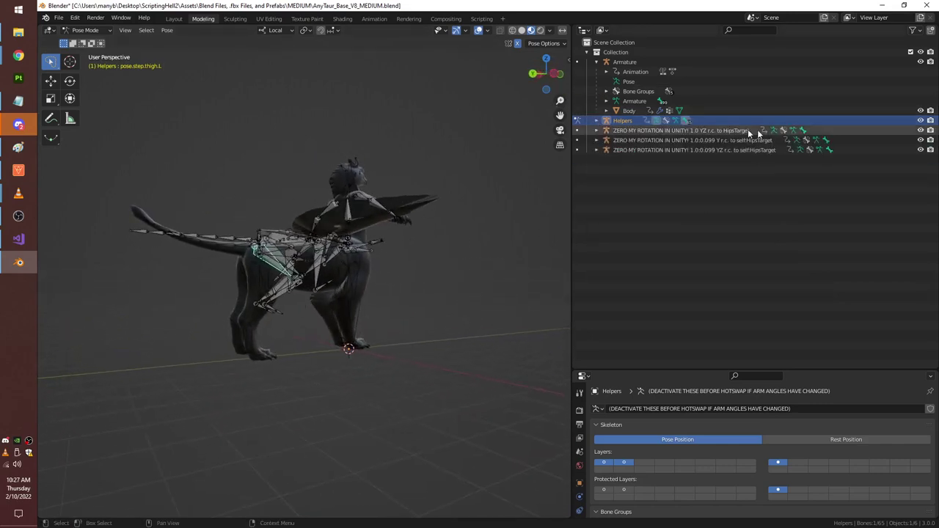
pyautogui.click(921, 120)
pyautogui.click(920, 130)
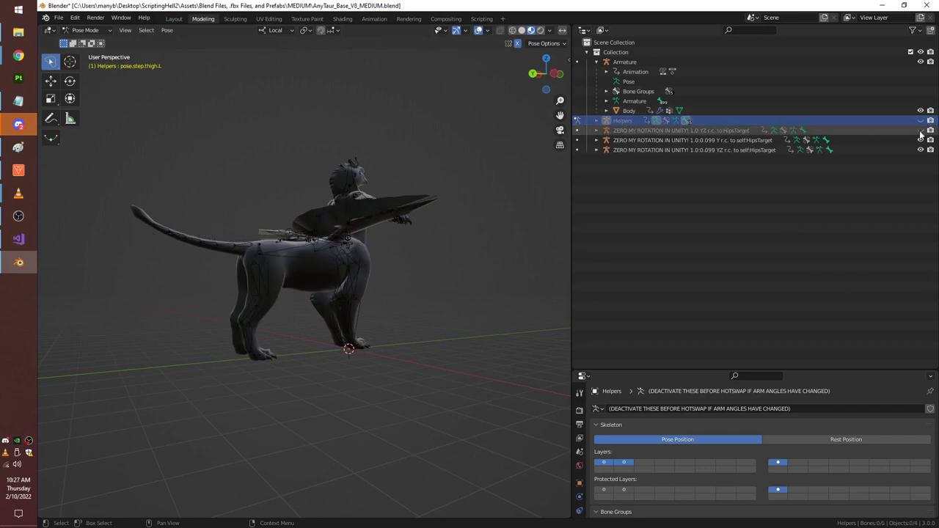
pyautogui.click(921, 140)
pyautogui.click(921, 149)
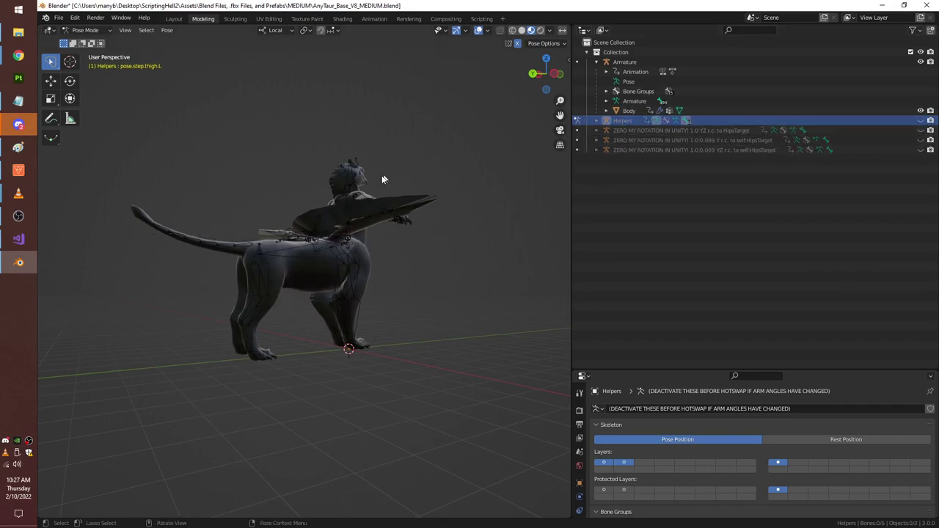
# Switch to Object Mode and select the main Armature object.
pyautogui.moveTo(367, 220); pyautogui.dragTo(322, 220, button='middle')
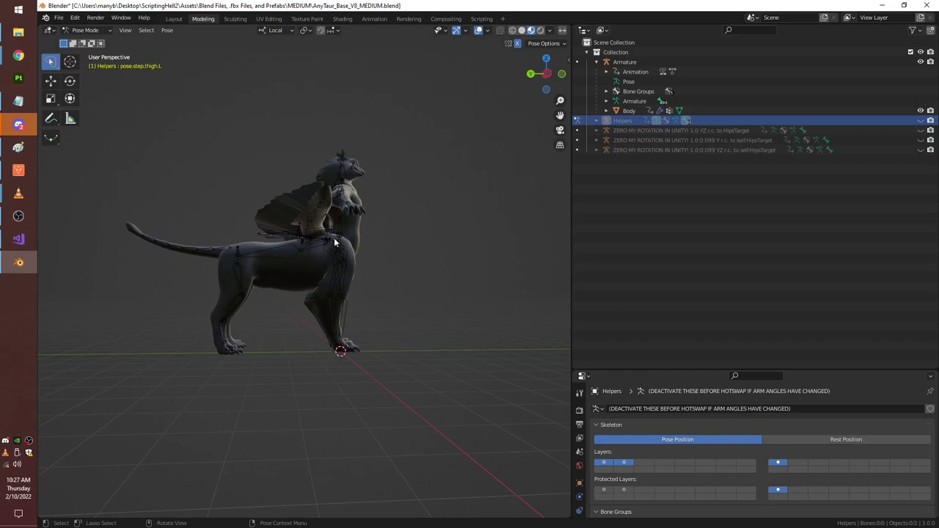
pyautogui.click(87, 30)
pyautogui.click(87, 38)
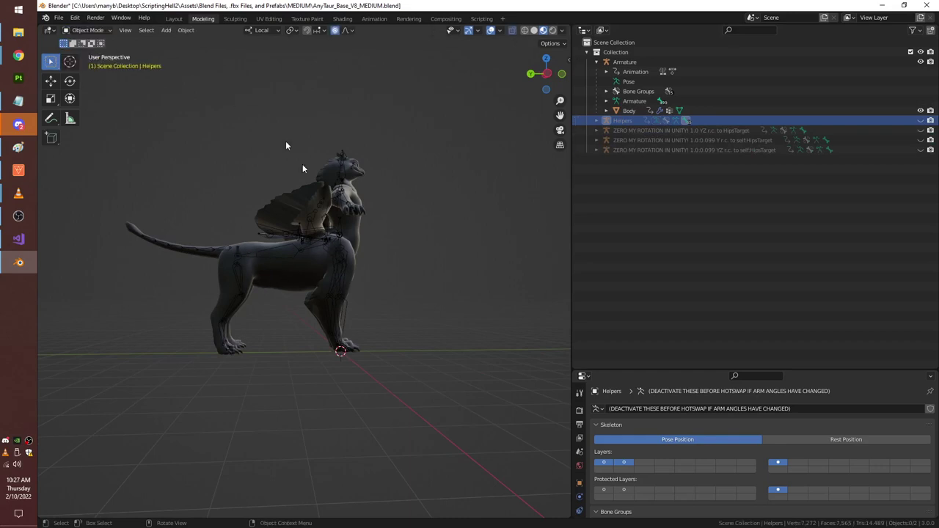
pyautogui.click(315, 236)
# Examine how the main Armature's bones fit the body, from above and in the left orthographic view.
pyautogui.moveTo(453, 268); pyautogui.dragTo(514, 361, button='middle')
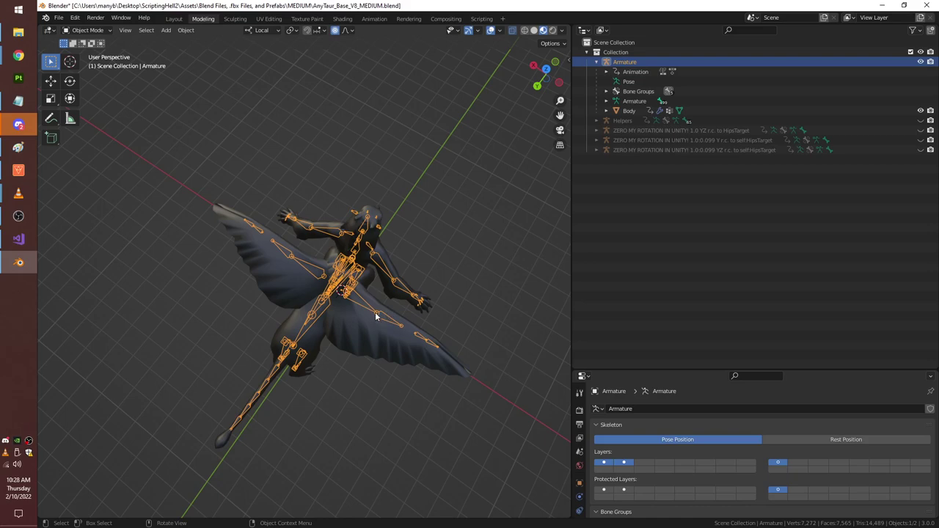
pyautogui.moveTo(375, 316); pyautogui.dragTo(311, 296, button='middle')
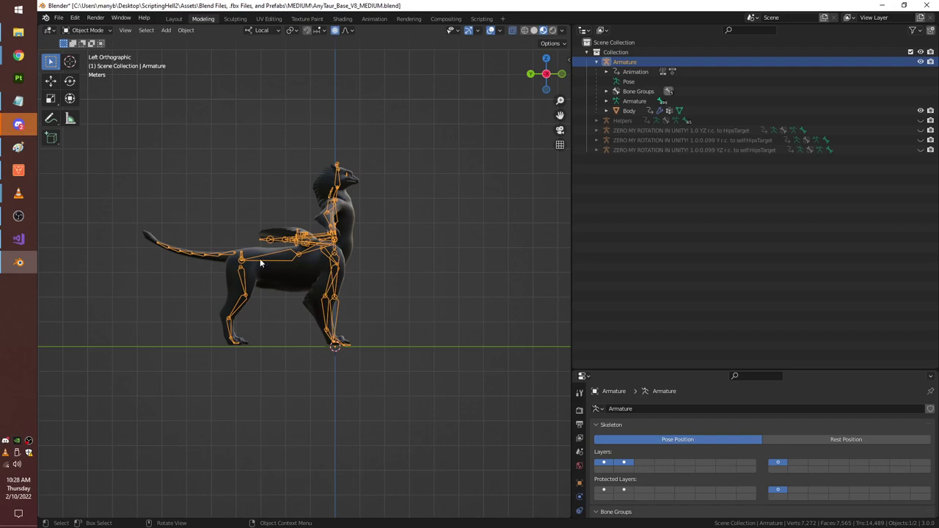
pyautogui.scroll(6, 292, 278)
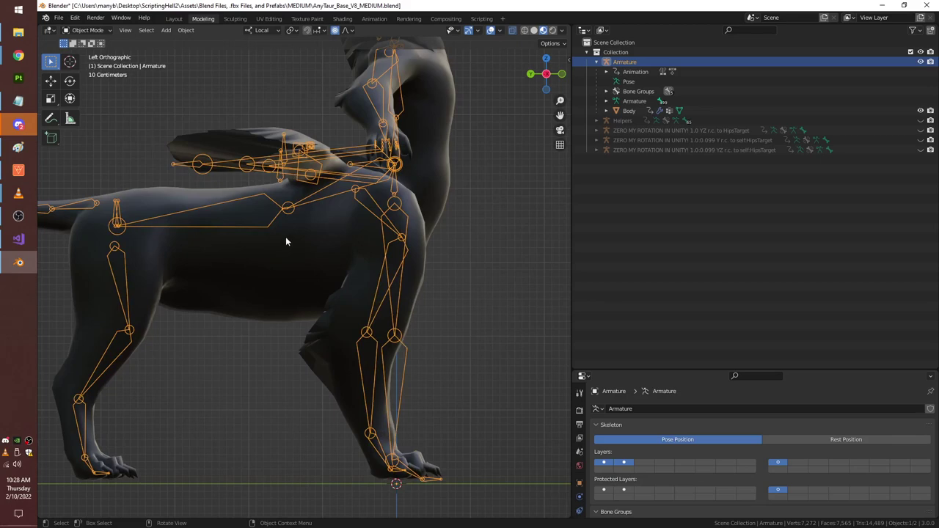
pyautogui.scroll(-5, 294, 258)
pyautogui.moveTo(405, 258)
pyautogui.mouseDown(button='middle')
pyautogui.moveTo(322, 271)
pyautogui.moveTo(168, 266)
pyautogui.moveTo(417, 249)
pyautogui.mouseUp(button='middle')
pyautogui.click(533, 76)
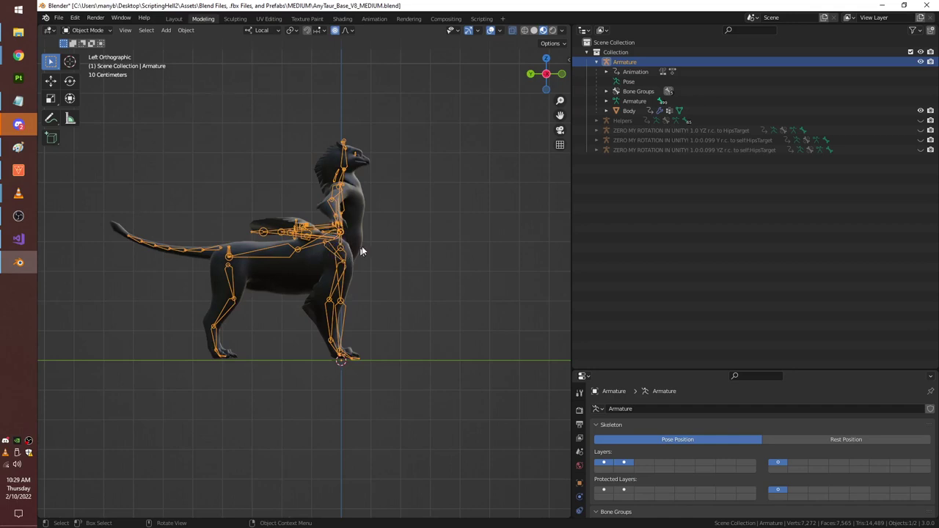
pyautogui.keyDown('shift'); pyautogui.moveTo(363, 242); pyautogui.dragTo(330, 269, button='middle'); pyautogui.keyUp('shift')
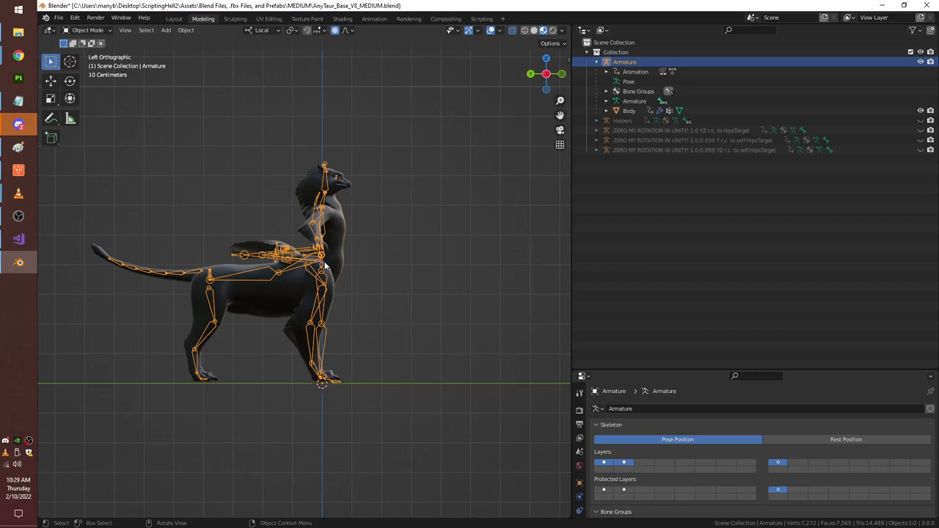
pyautogui.scroll(3, 325, 266)
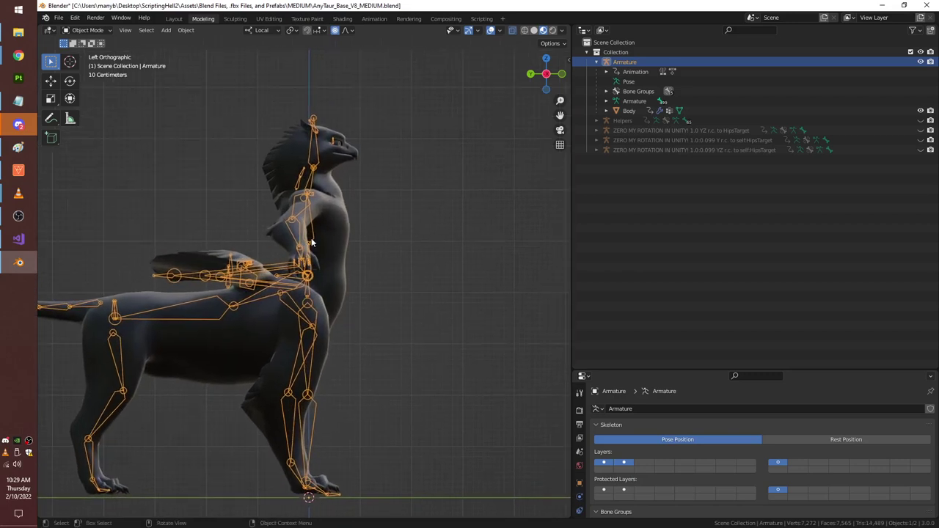
pyautogui.scroll(-2, 312, 242)
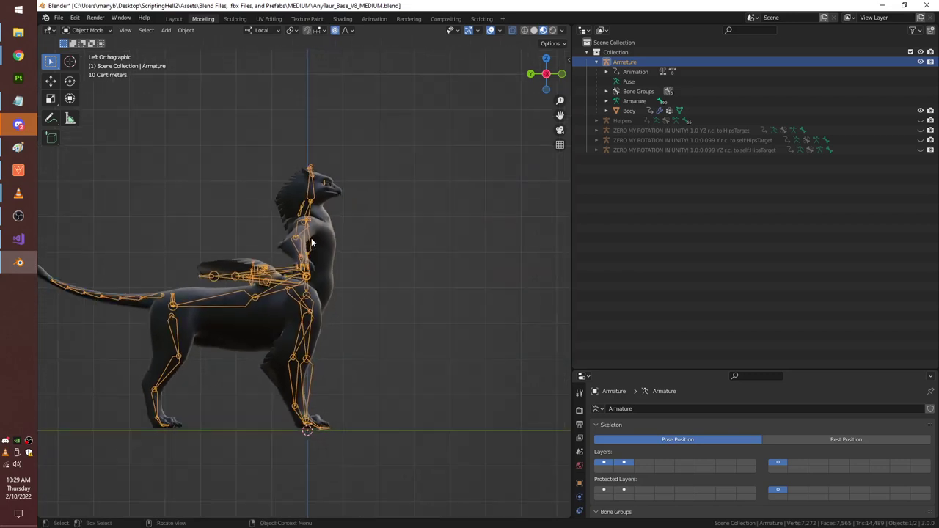
# Move the Armature by about -2.64 m Y and 1.74 m Z, undo, repeat with -2.21 m Y and 2.05 m Z, and undo again.
pyautogui.press('g')
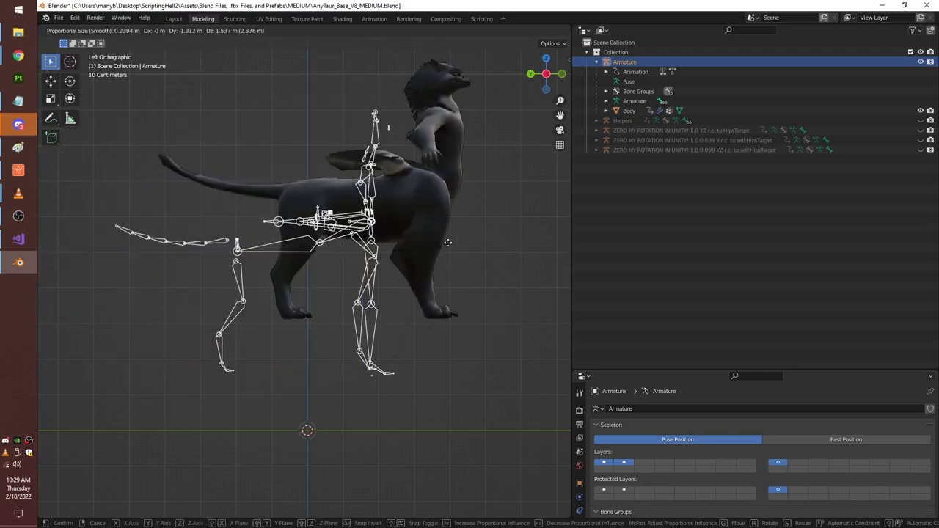
pyautogui.click(460, 236)
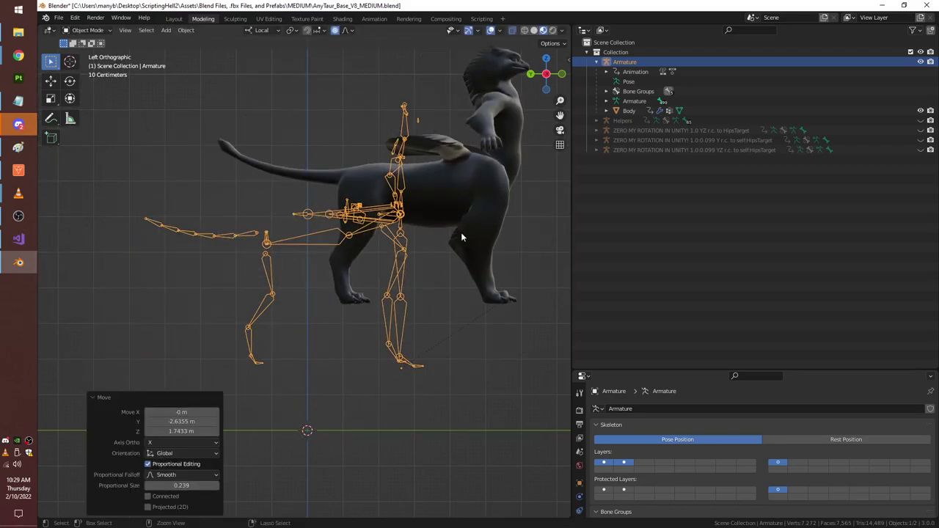
pyautogui.hotkey('ctrl', 'z')
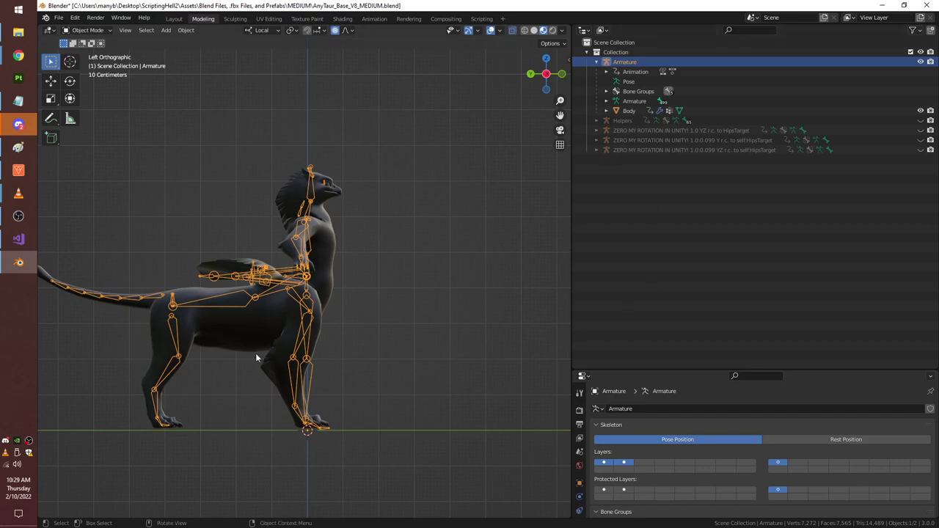
pyautogui.press('g')
pyautogui.click(355, 325)
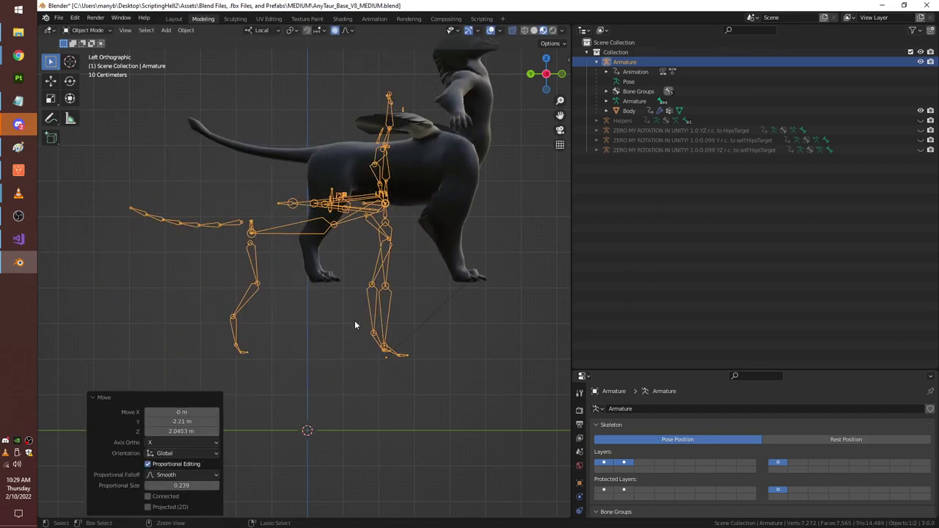
pyautogui.hotkey('ctrl', 'z')
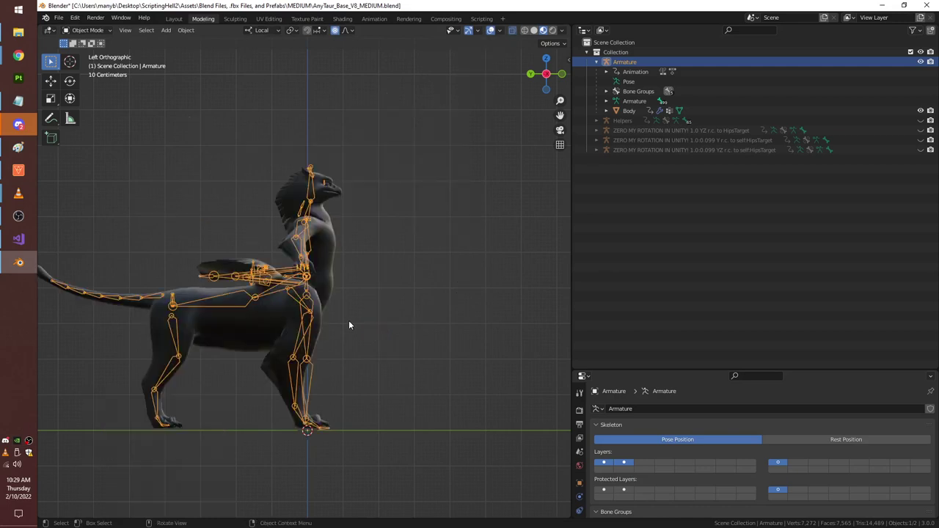
# Examine the base armature's spine, wing, leg and head bones from the left side, at an angle and from the front.
pyautogui.scroll(1, 408, 315)
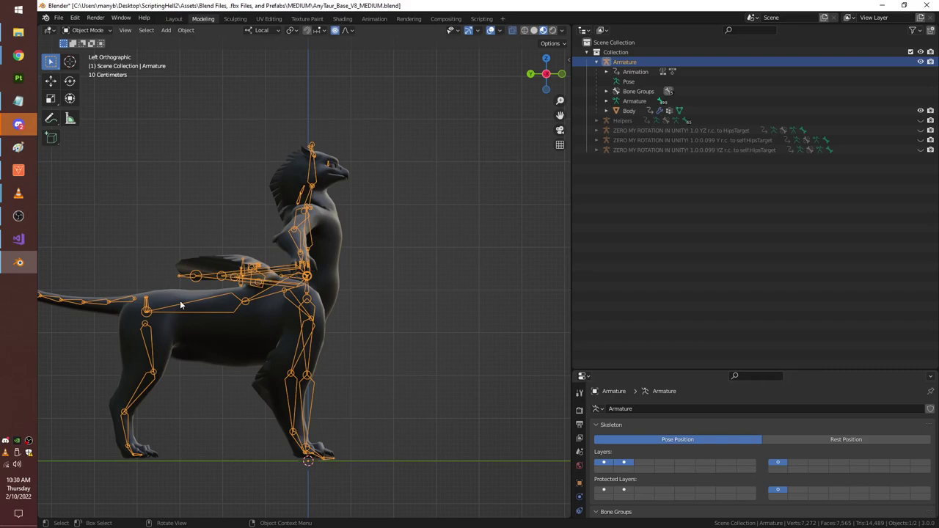
pyautogui.moveTo(289, 217); pyautogui.dragTo(328, 273, button='middle')
pyautogui.moveTo(327, 440); pyautogui.dragTo(345, 431, button='middle')
pyautogui.click(541, 74)
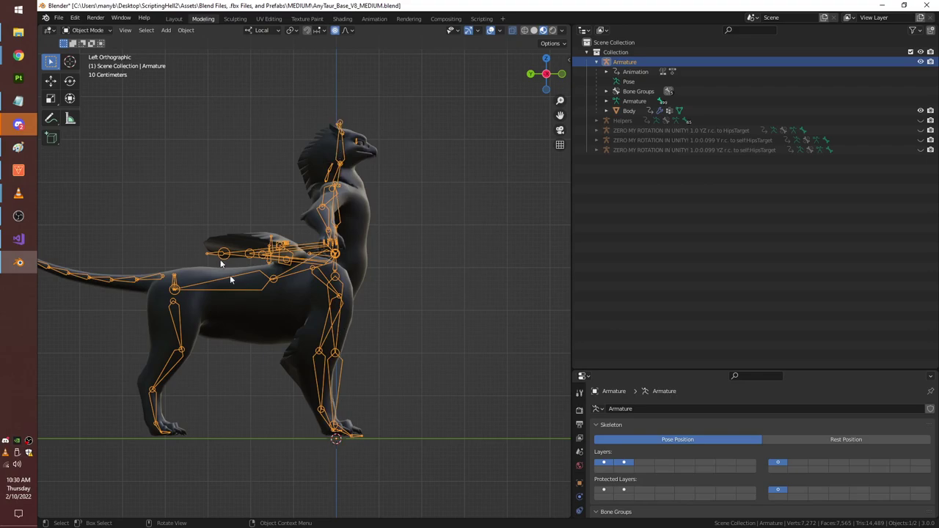
pyautogui.moveTo(230, 279); pyautogui.dragTo(203, 198, button='middle')
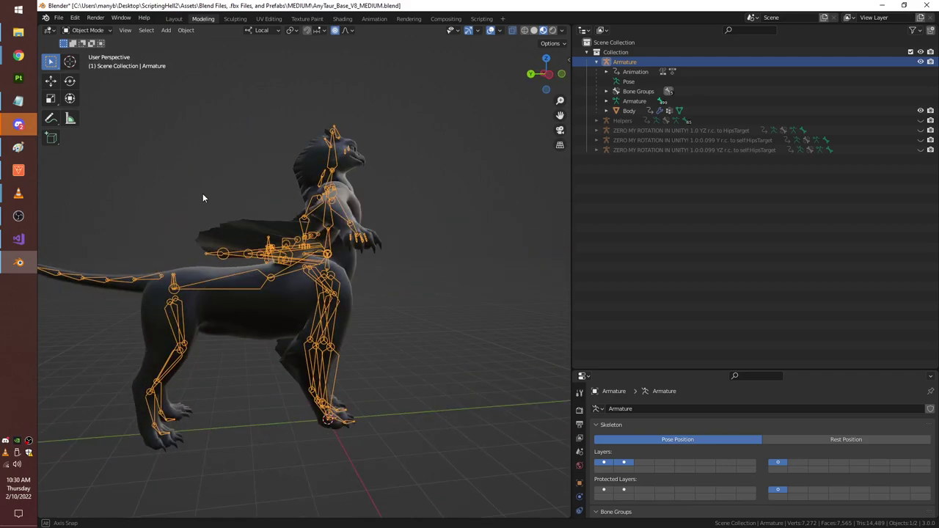
pyautogui.click(547, 73)
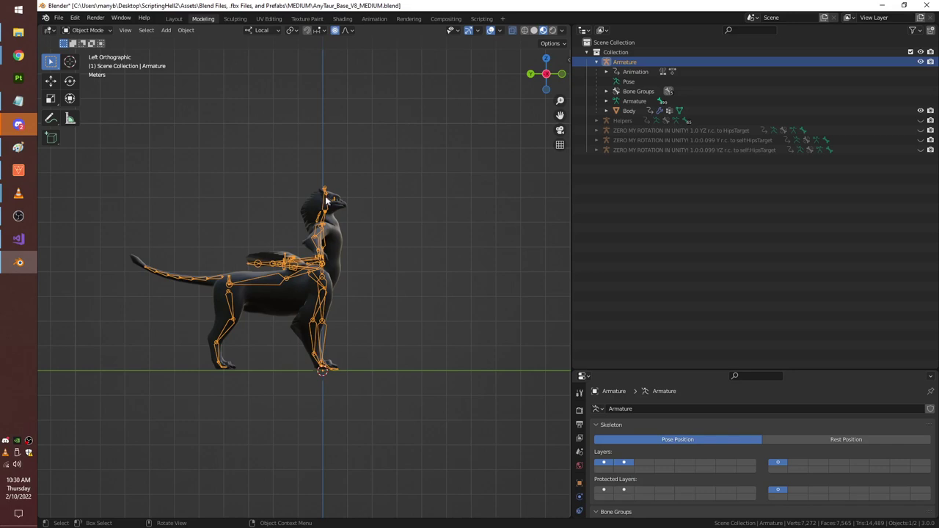
pyautogui.scroll(2, 326, 200)
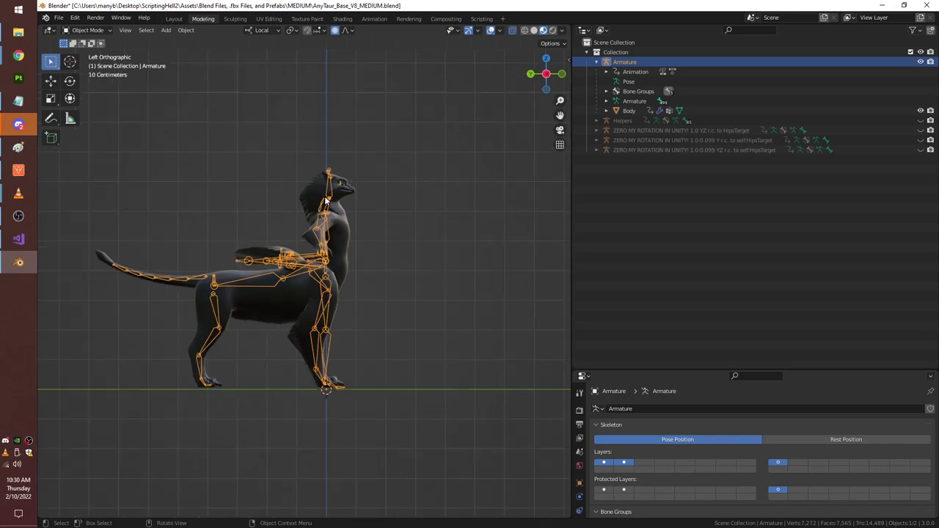
pyautogui.moveTo(372, 219); pyautogui.dragTo(273, 231, button='middle')
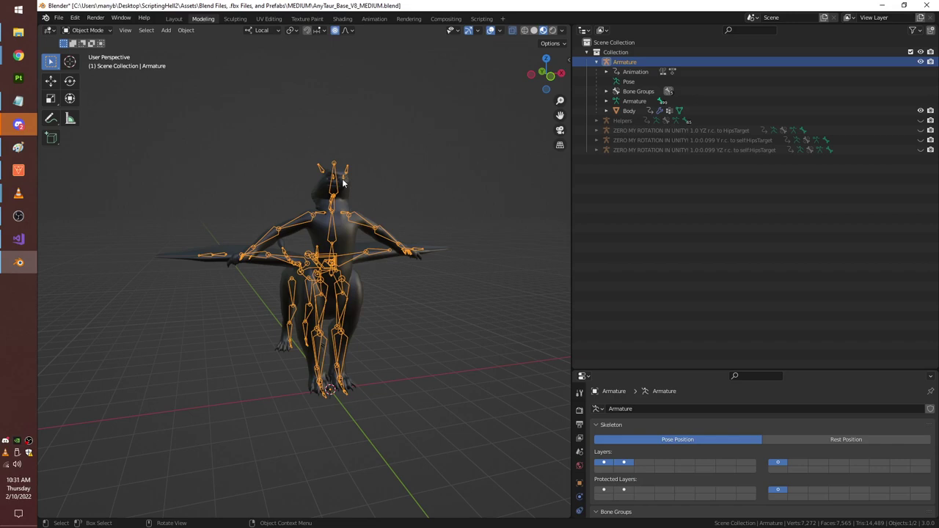
pyautogui.moveTo(343, 182); pyautogui.dragTo(470, 168, button='middle')
pyautogui.click(540, 81)
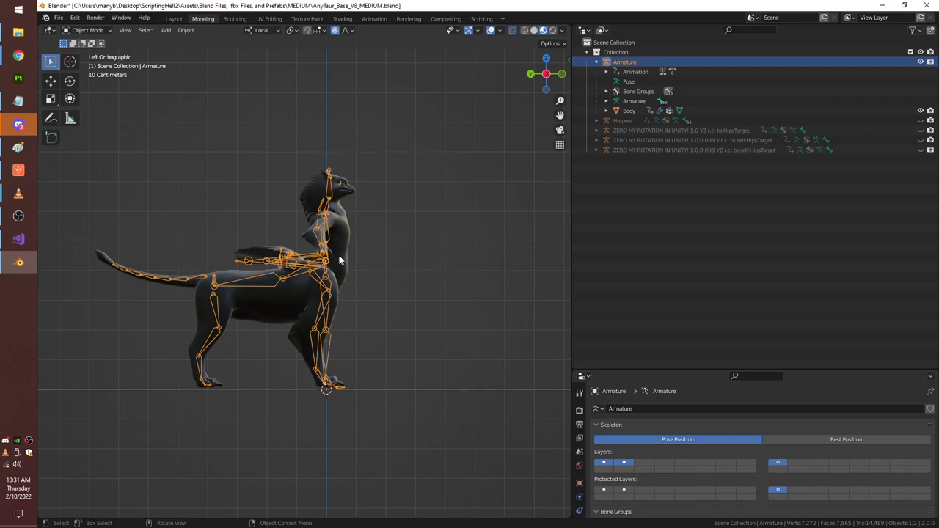
pyautogui.moveTo(476, 279); pyautogui.dragTo(514, 222, button='middle')
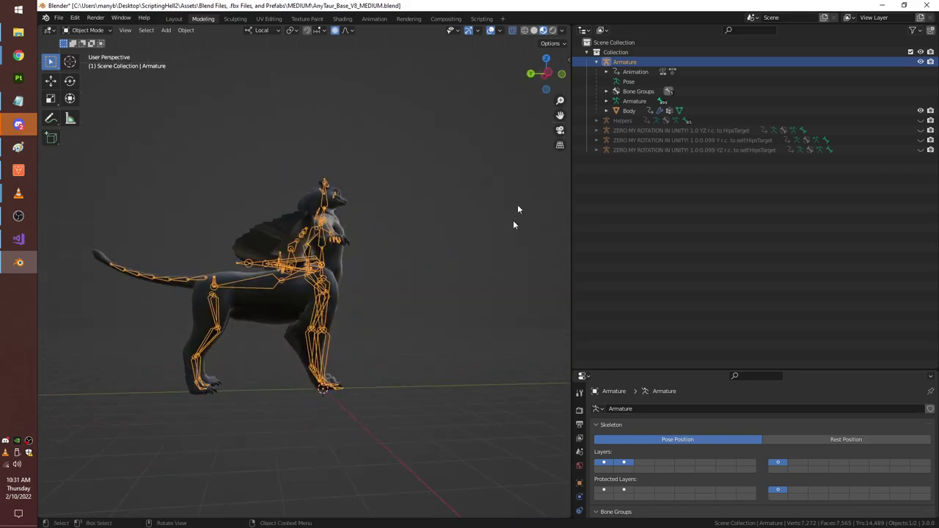
pyautogui.click(562, 76)
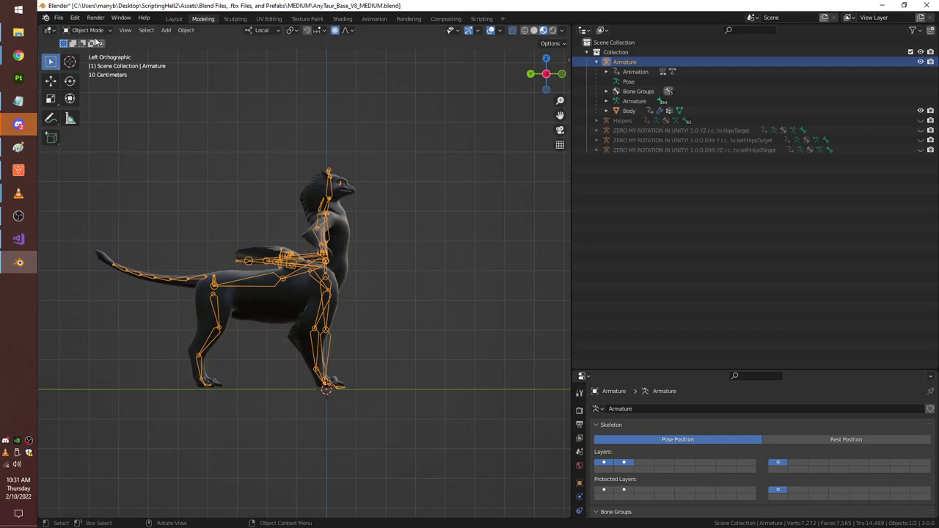
# Switch the main Armature to Pose Mode and select its Hips bone.
pyautogui.click(88, 30)
pyautogui.click(84, 61)
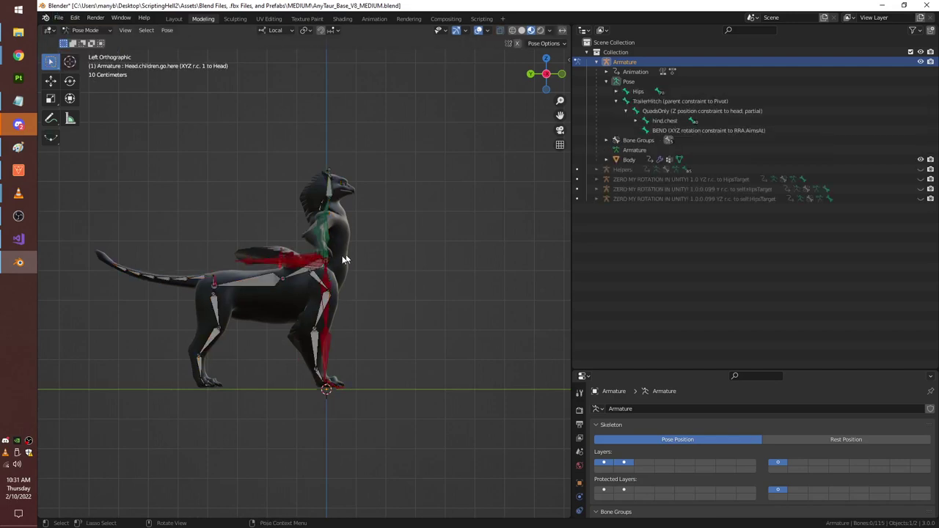
pyautogui.click(330, 275)
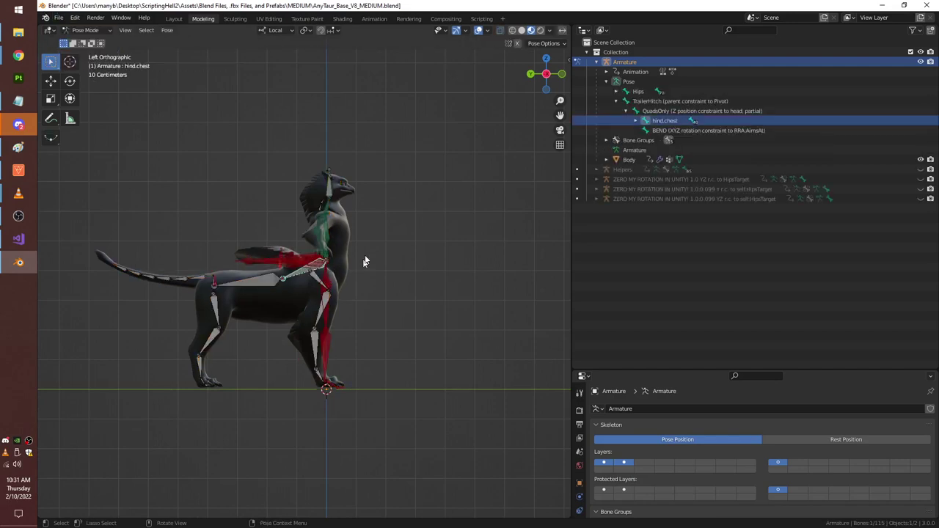
pyautogui.click(328, 273)
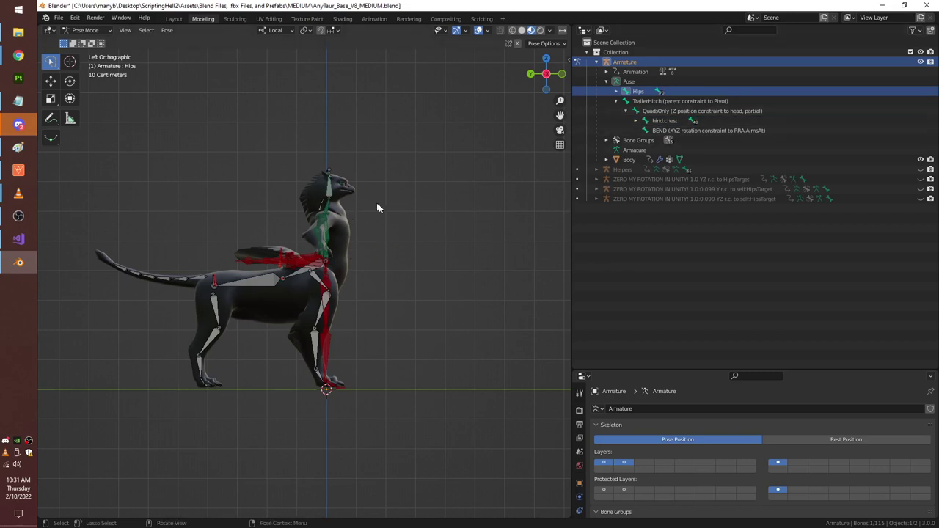
# Rotate the Hips bone by about 48.7°, undo, rotate it by about -7.08°, and undo again.
pyautogui.press('r')
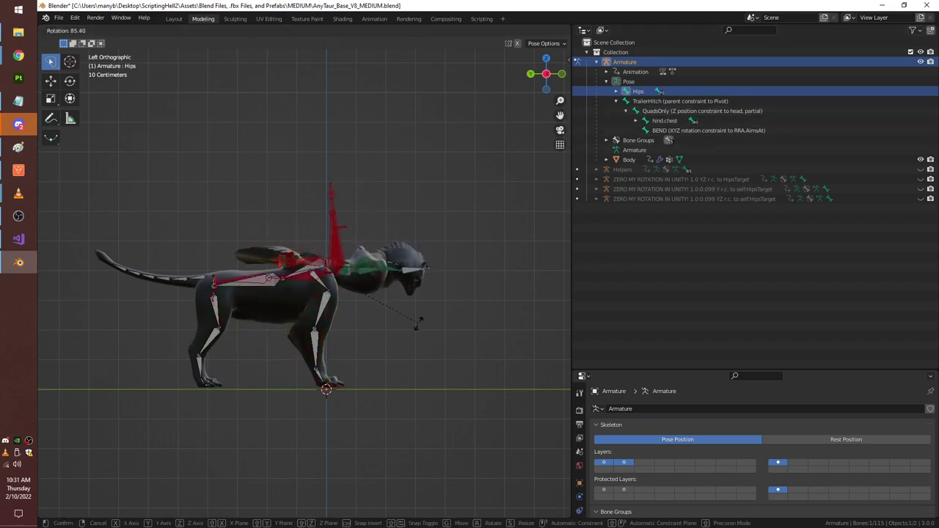
pyautogui.click(302, 274)
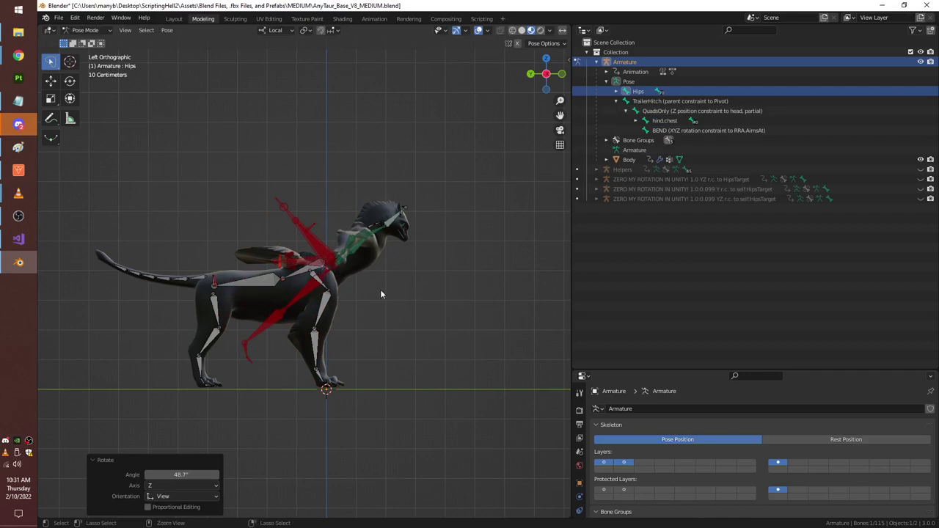
pyautogui.hotkey('ctrl', 'z')
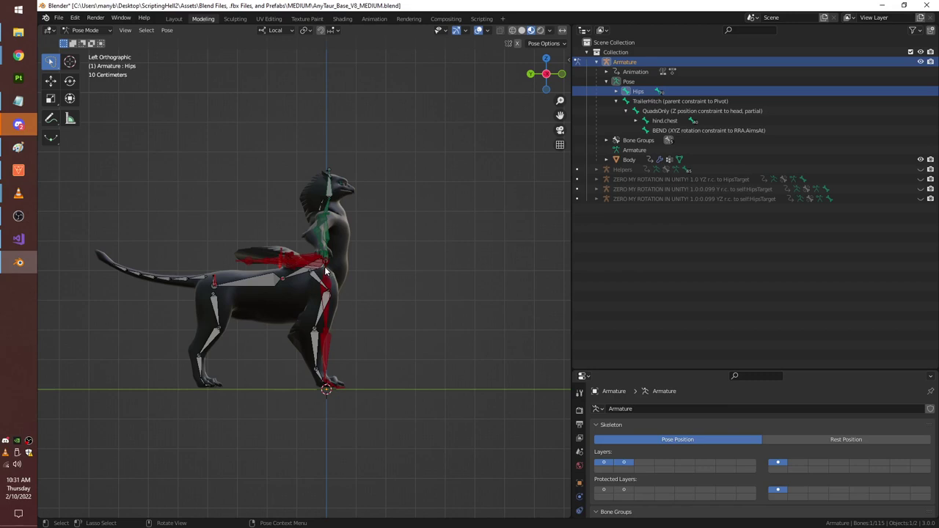
pyautogui.press('r')
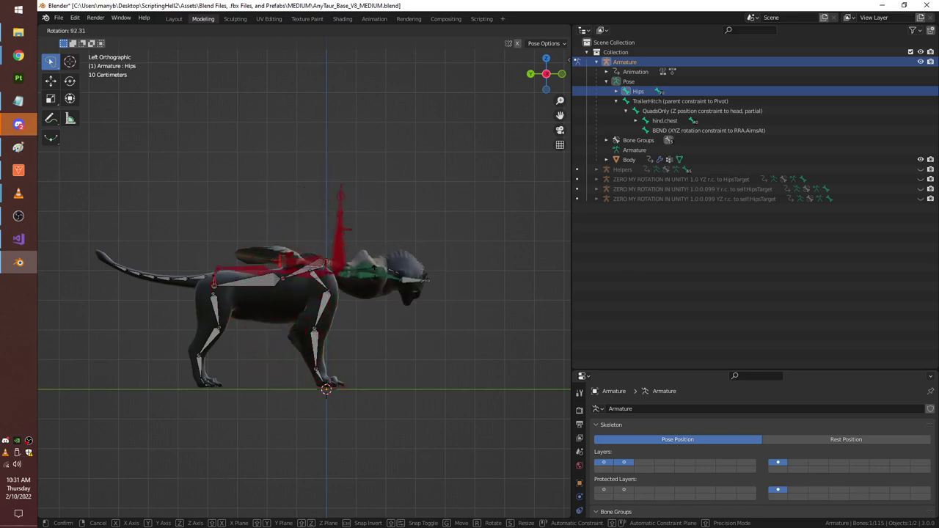
pyautogui.click(317, 241)
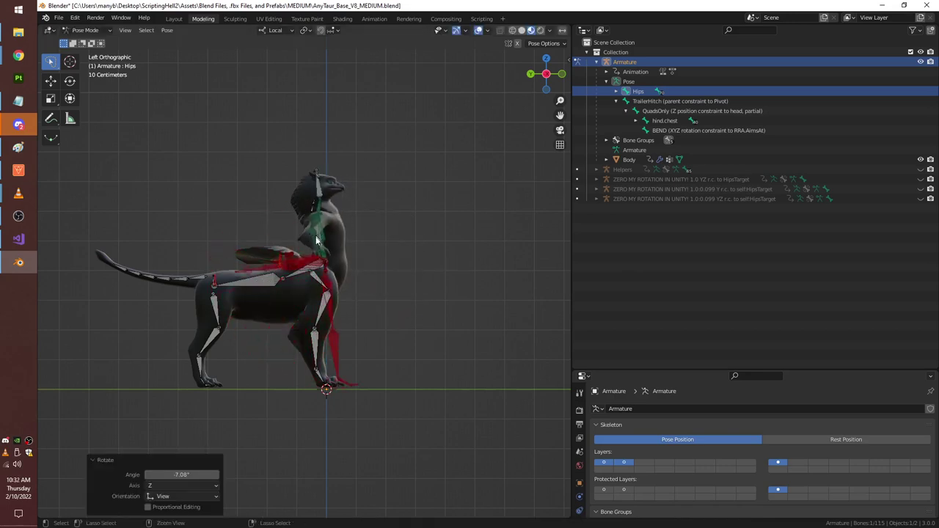
pyautogui.hotkey('ctrl', 'z')
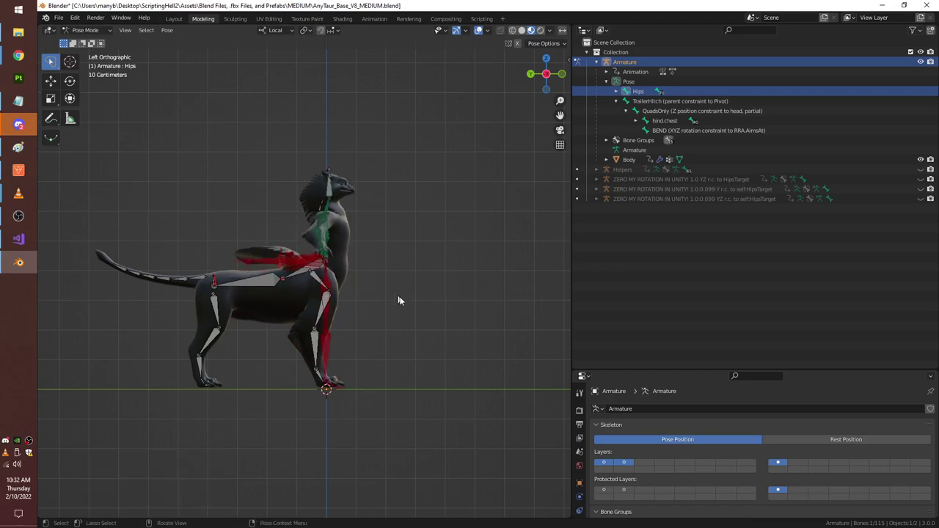
# Rotate the Hips bone by about -3.07° in the left orthographic view and undo the rotation.
pyautogui.moveTo(398, 300)
pyautogui.mouseDown(button='middle')
pyautogui.moveTo(345, 317)
pyautogui.moveTo(236, 322)
pyautogui.moveTo(398, 314)
pyautogui.mouseUp(button='middle')
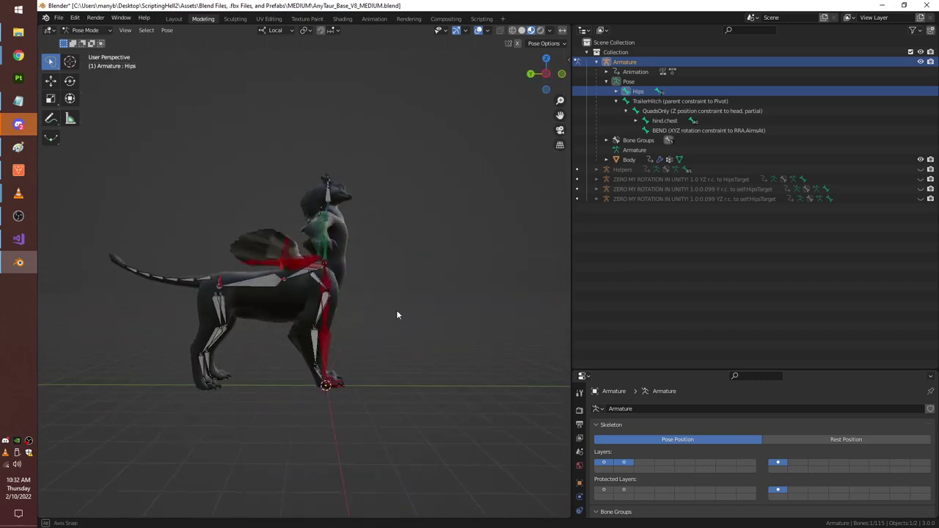
pyautogui.click(546, 74)
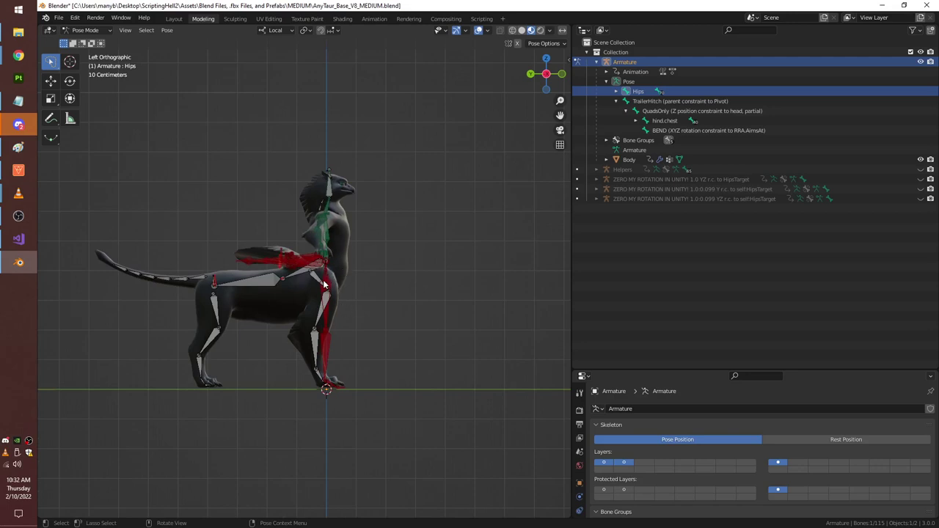
pyautogui.press('r')
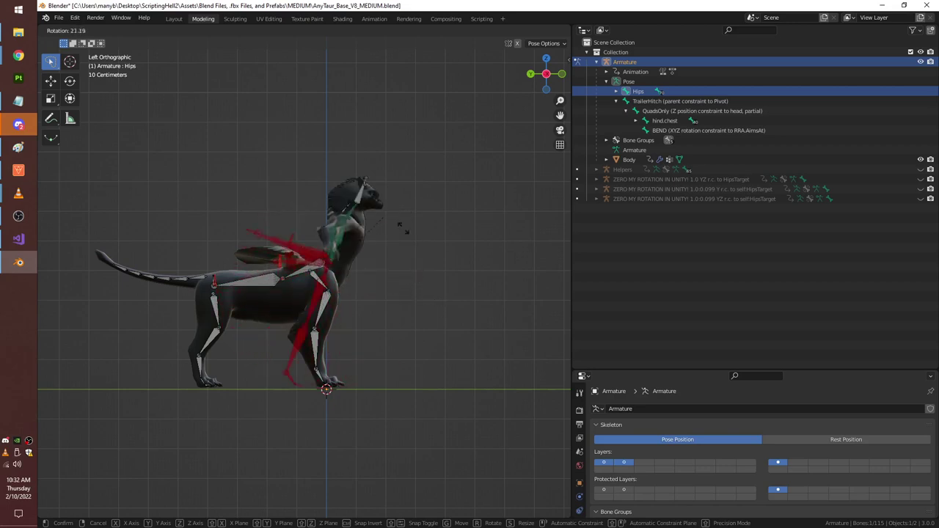
pyautogui.click(362, 182)
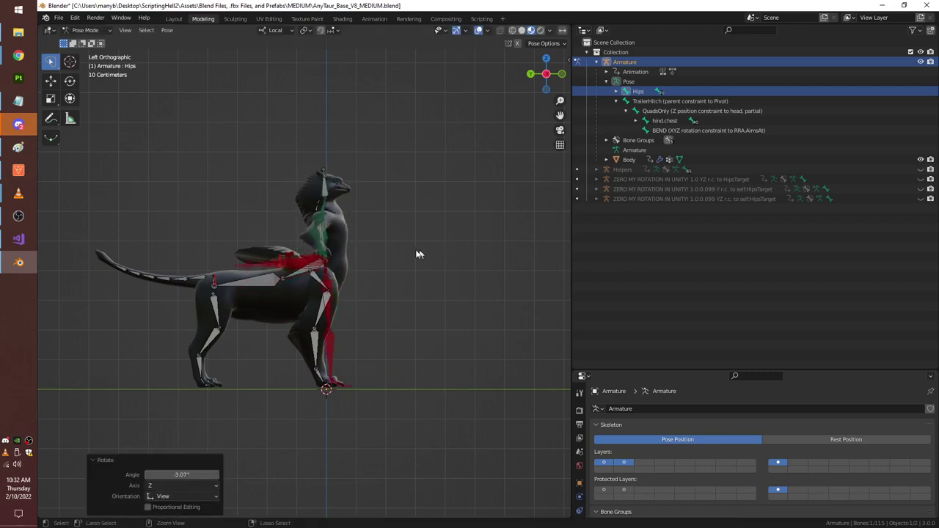
pyautogui.hotkey('ctrl', 'z')
# Examine how the base armature's Hips and leg bones sit in the body, from the side and from the front.
pyautogui.scroll(2, 409, 252)
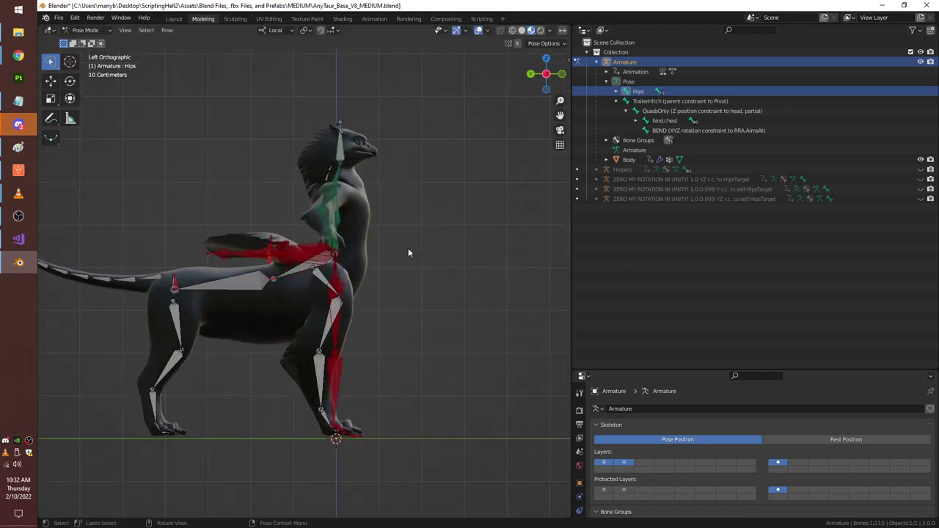
pyautogui.scroll(-4, 408, 252)
pyautogui.moveTo(407, 251); pyautogui.dragTo(333, 266, button='middle')
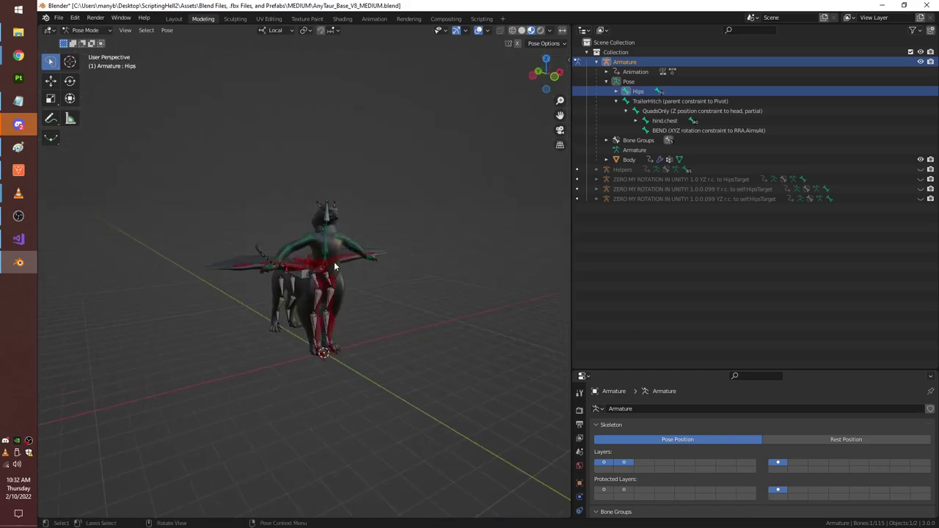
pyautogui.scroll(3, 334, 266)
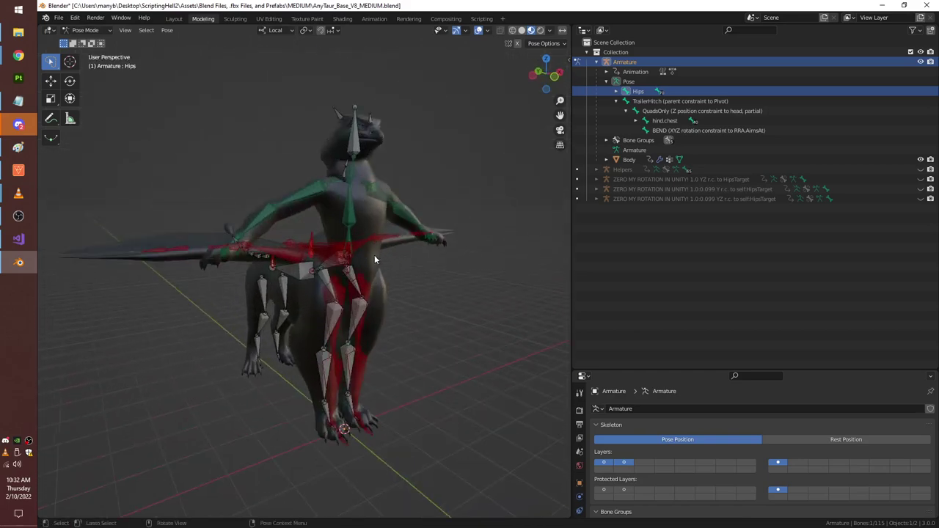
pyautogui.moveTo(374, 255); pyautogui.dragTo(413, 256, button='middle')
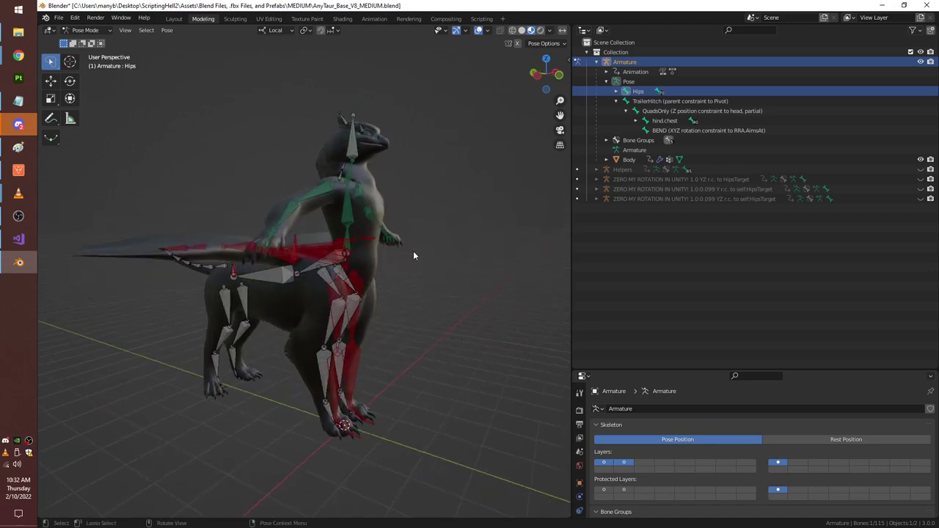
pyautogui.scroll(-4, 413, 255)
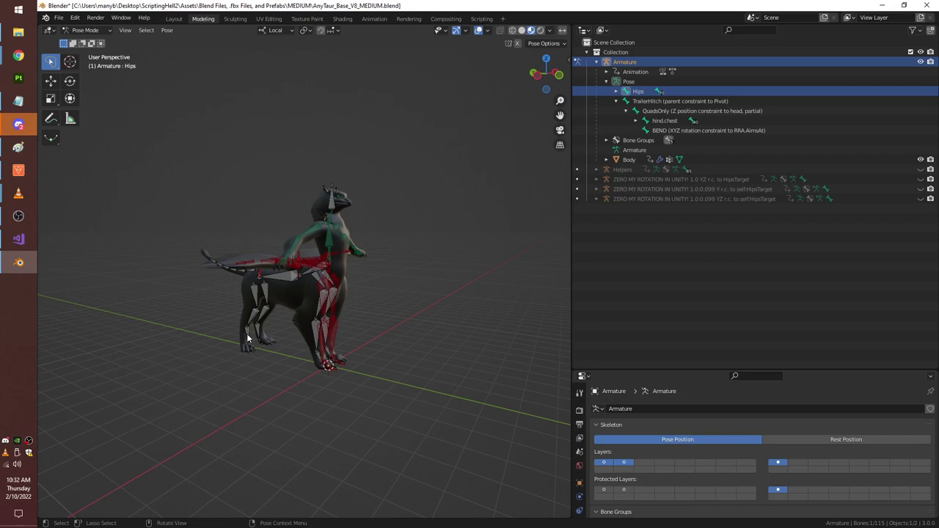
# Rotate the right hind thigh bone by about 19.1° in the left orthographic view and undo the rotation.
pyautogui.click(546, 89)
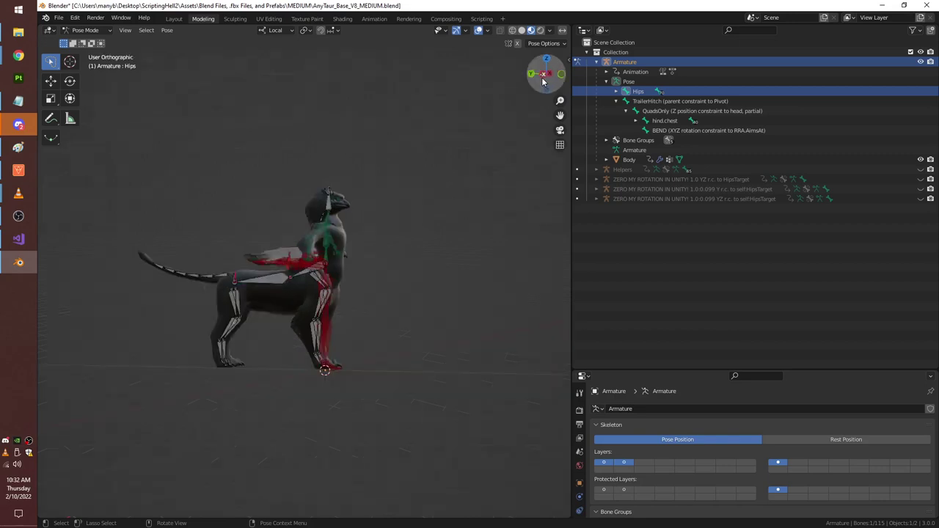
pyautogui.click(233, 310)
pyautogui.moveTo(272, 325); pyautogui.dragTo(227, 321, button='middle')
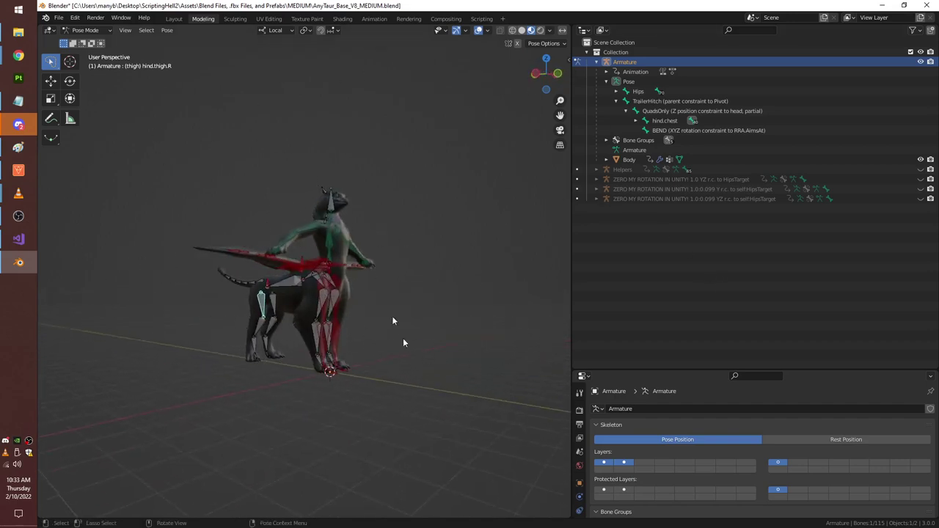
pyautogui.press('ctrl+KP_3')
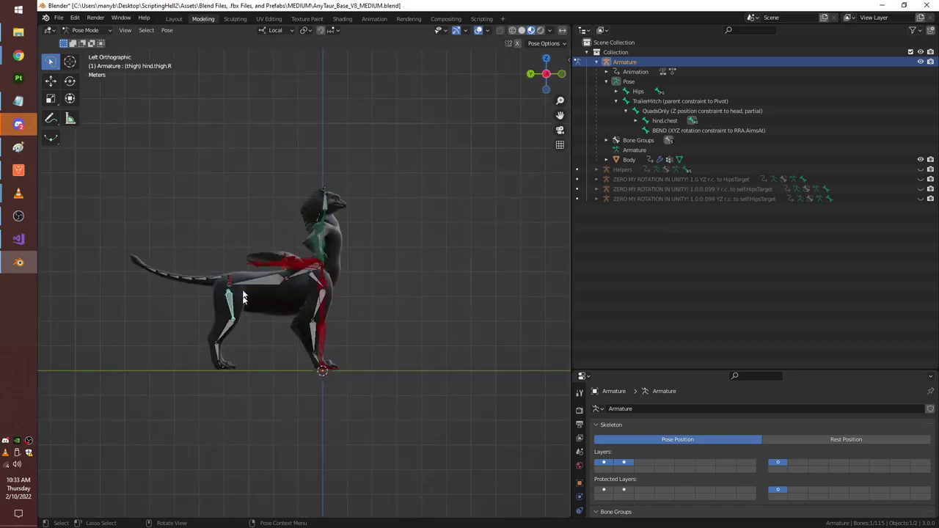
pyautogui.press('r')
pyautogui.click(265, 334)
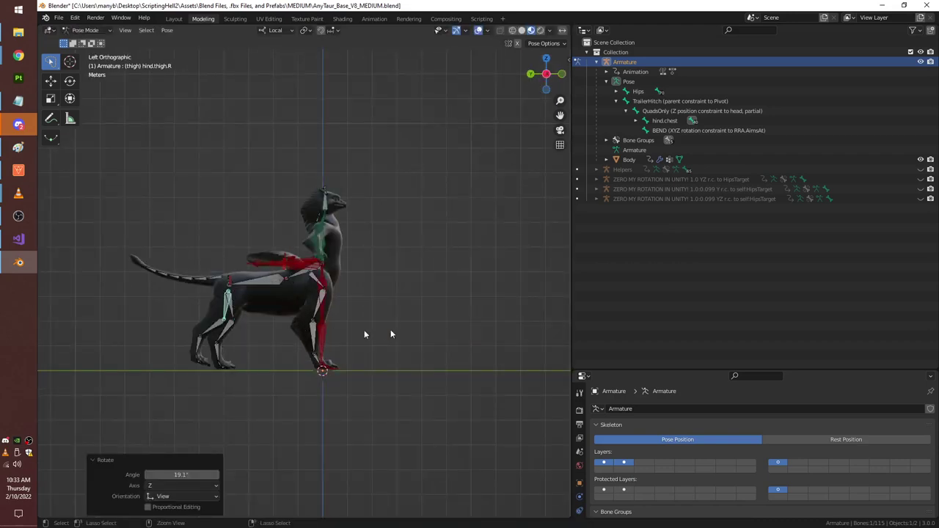
pyautogui.hotkey('ctrl', 'z')
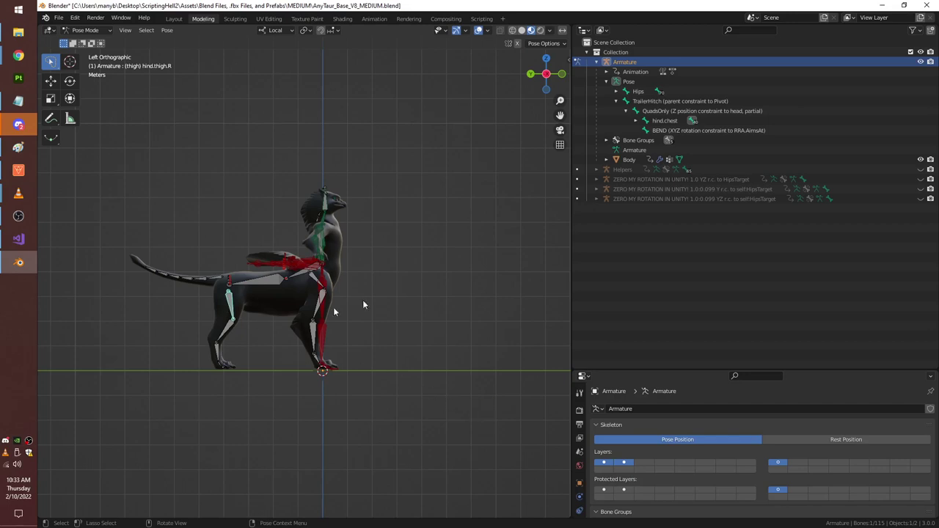
# Examine the hind legs at an angle from behind, in the back orthographic view and from the left side.
pyautogui.moveTo(363, 308); pyautogui.dragTo(253, 362, button='middle')
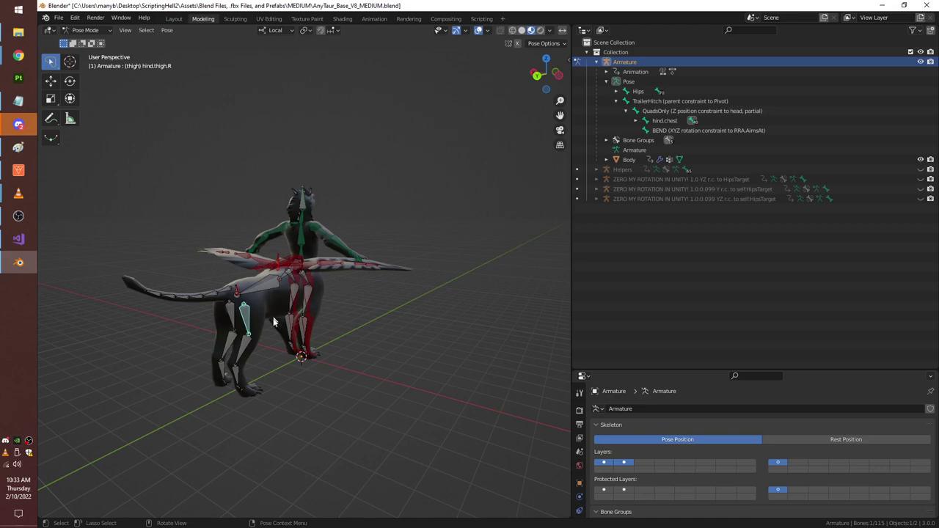
pyautogui.moveTo(316, 338); pyautogui.dragTo(357, 331, button='middle')
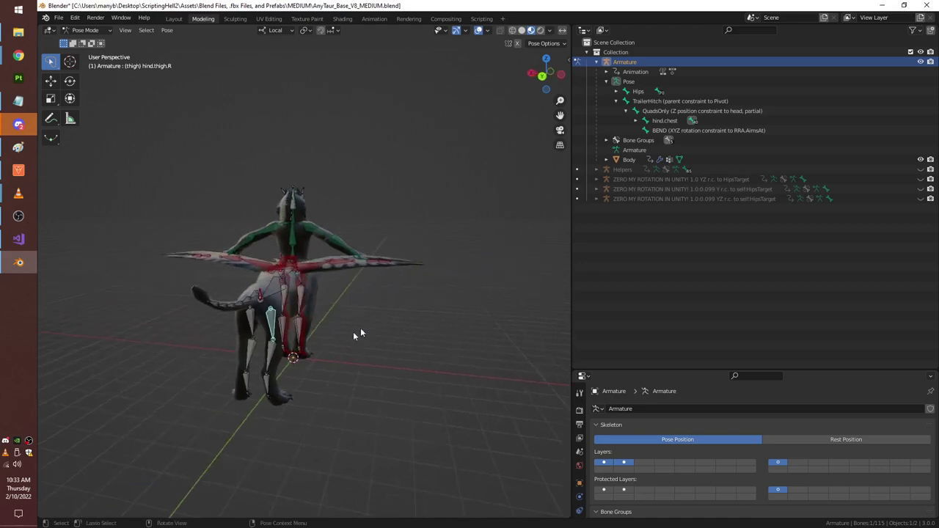
pyautogui.click(541, 75)
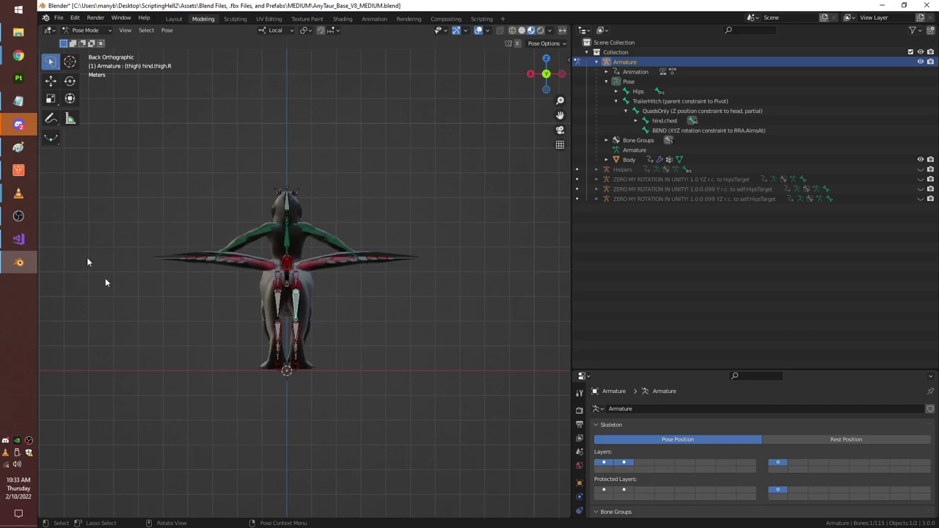
pyautogui.moveTo(550, 306); pyautogui.dragTo(272, 264, button='middle')
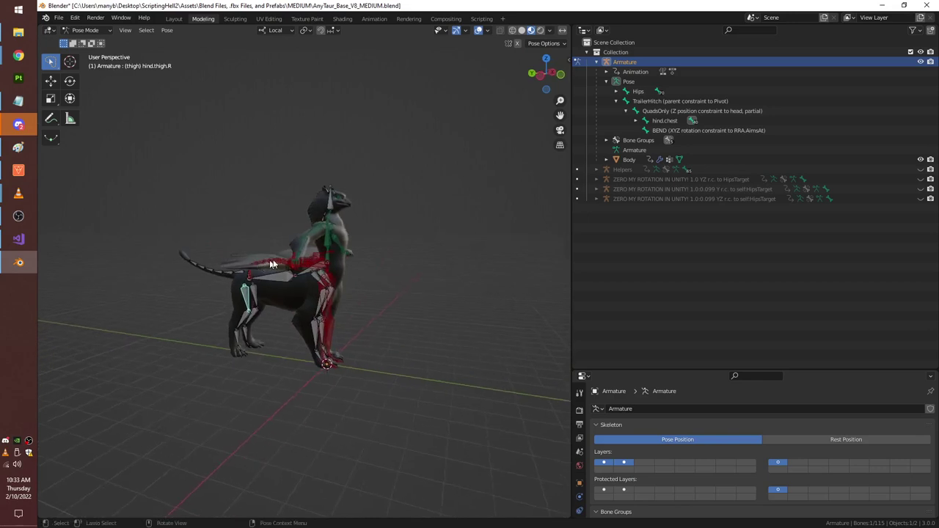
# Select individual hind leg bones, from the right shin to the left toe, and inspect them from behind and from the front.
pyautogui.click(247, 317)
pyautogui.click(241, 349)
pyautogui.click(240, 350)
pyautogui.click(259, 299)
pyautogui.click(255, 323)
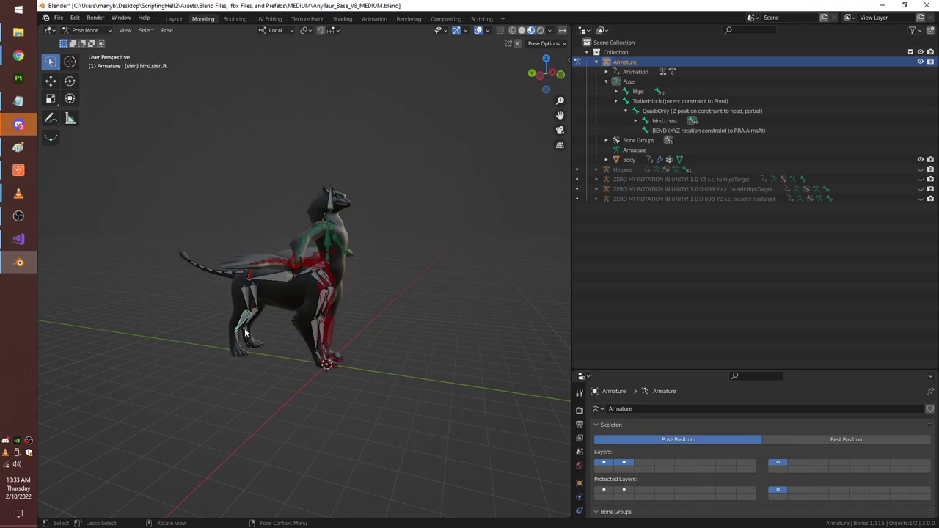
pyautogui.click(254, 348)
pyautogui.click(279, 311)
pyautogui.moveTo(314, 341); pyautogui.dragTo(435, 334, button='middle')
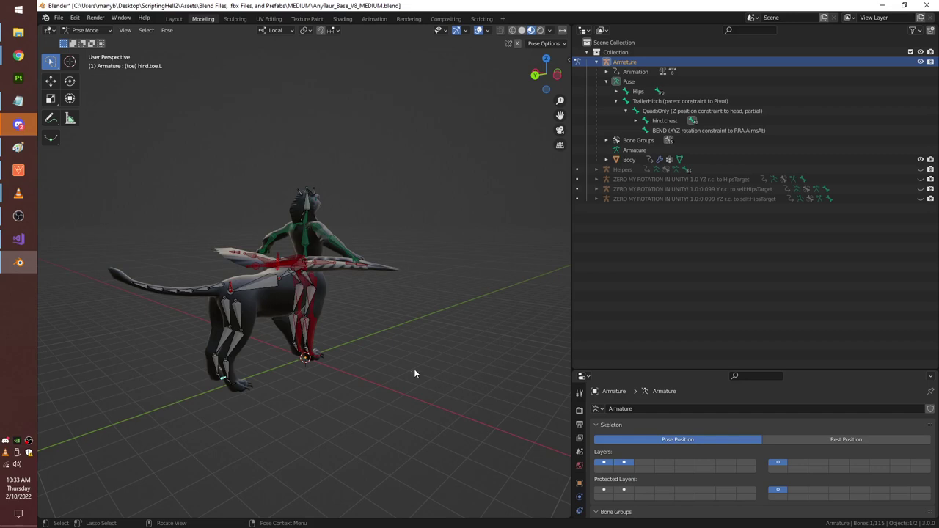
pyautogui.moveTo(457, 362); pyautogui.dragTo(320, 356, button='middle')
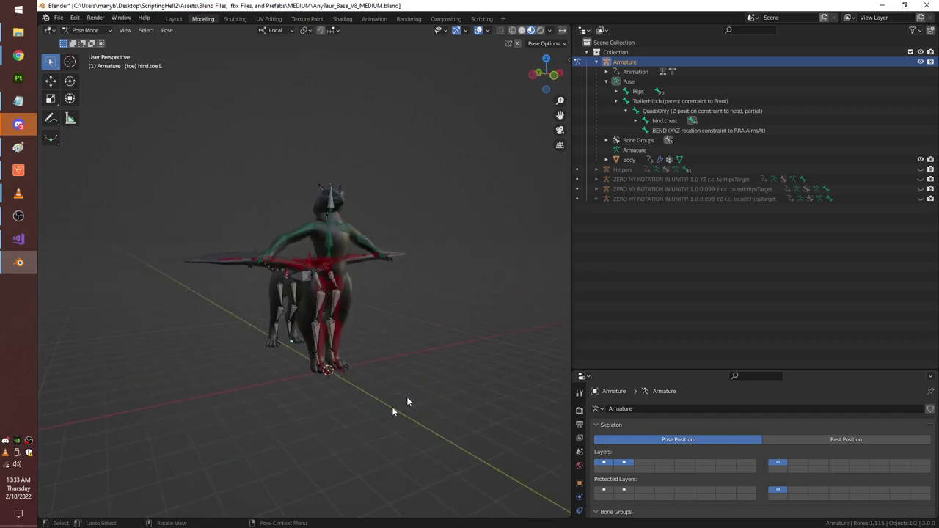
# Expand the Helpers armature's hierarchy and examine the body's pose from the side, in the left orthographic view and from the front.
pyautogui.click(595, 169)
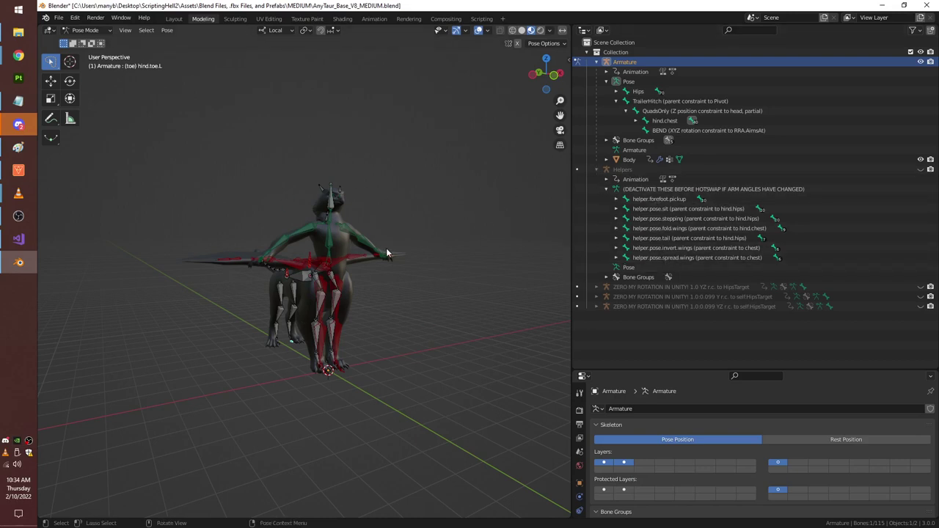
pyautogui.moveTo(388, 253); pyautogui.dragTo(513, 249, button='middle')
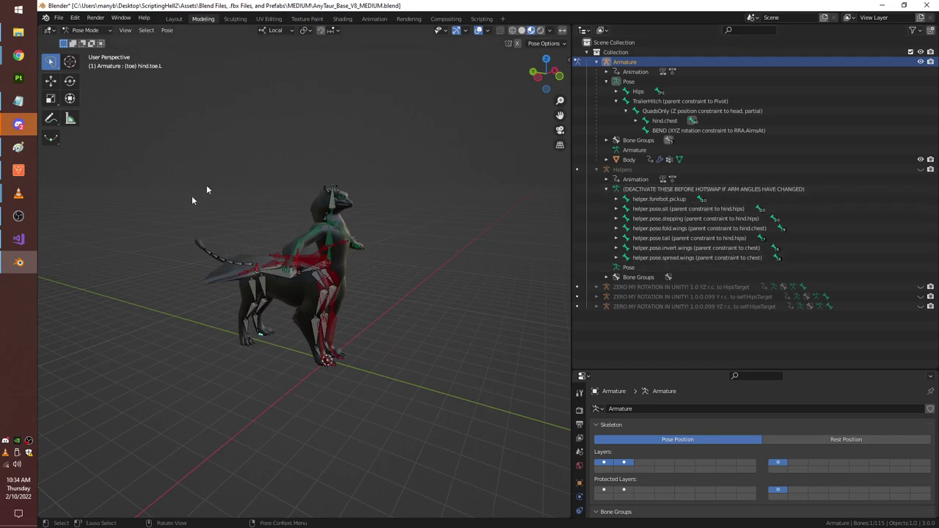
pyautogui.moveTo(330, 135); pyautogui.dragTo(531, 95, button='middle')
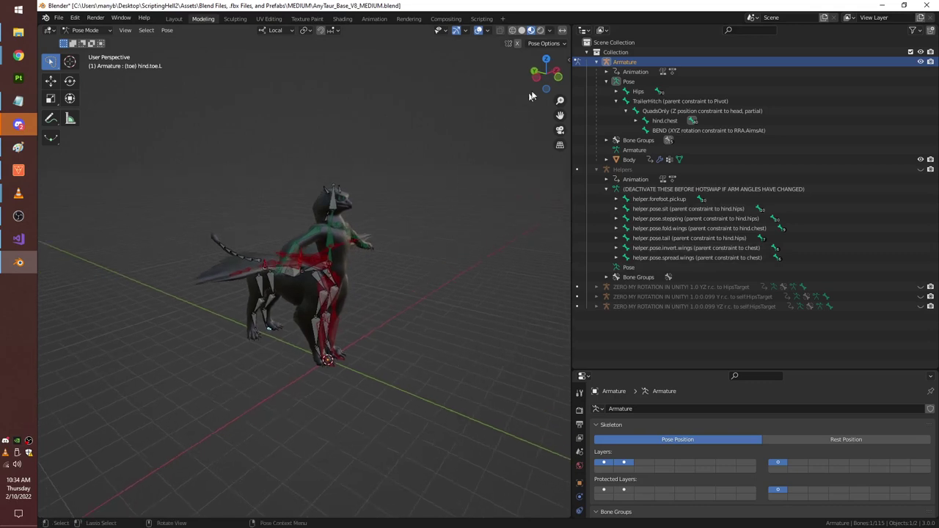
pyautogui.click(535, 86)
pyautogui.scroll(4, 344, 362)
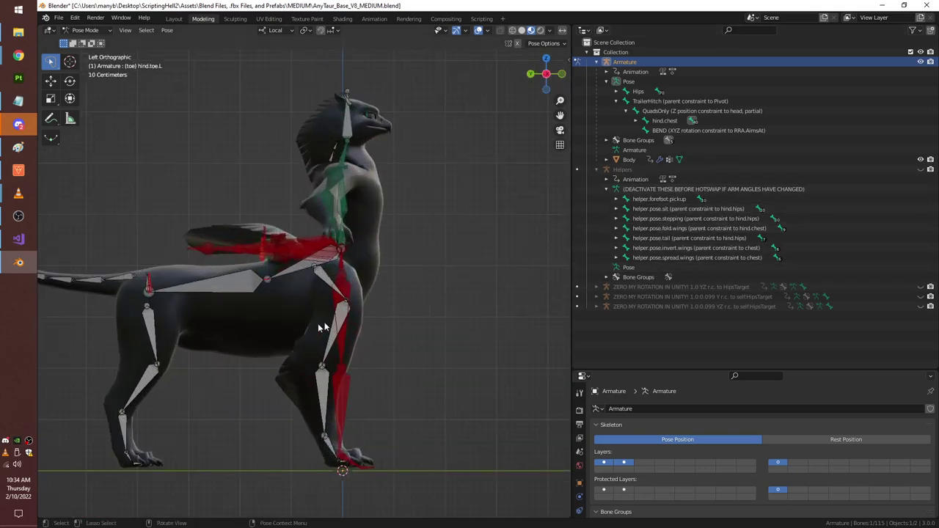
pyautogui.scroll(-3, 318, 323)
pyautogui.moveTo(429, 320); pyautogui.dragTo(297, 342, button='middle')
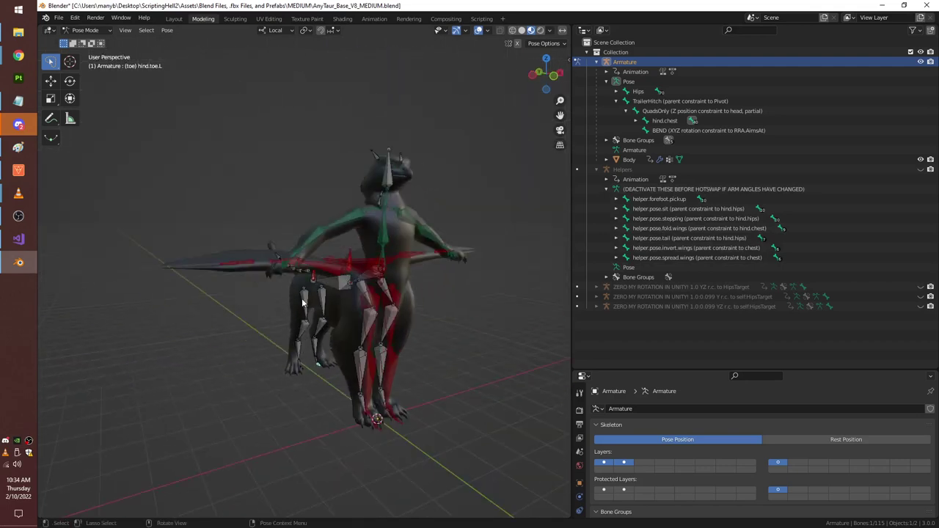
# Select the right hind leg's bones in turn from the thigh down to the toe, twice, and inspect the leg chain from the side.
pyautogui.click(301, 308)
pyautogui.click(300, 337)
pyautogui.click(301, 356)
pyautogui.click(307, 373)
pyautogui.click(307, 373)
pyautogui.click(305, 308)
pyautogui.click(300, 337)
pyautogui.click(298, 352)
pyautogui.click(299, 368)
pyautogui.moveTo(402, 237); pyautogui.dragTo(461, 235, button='middle')
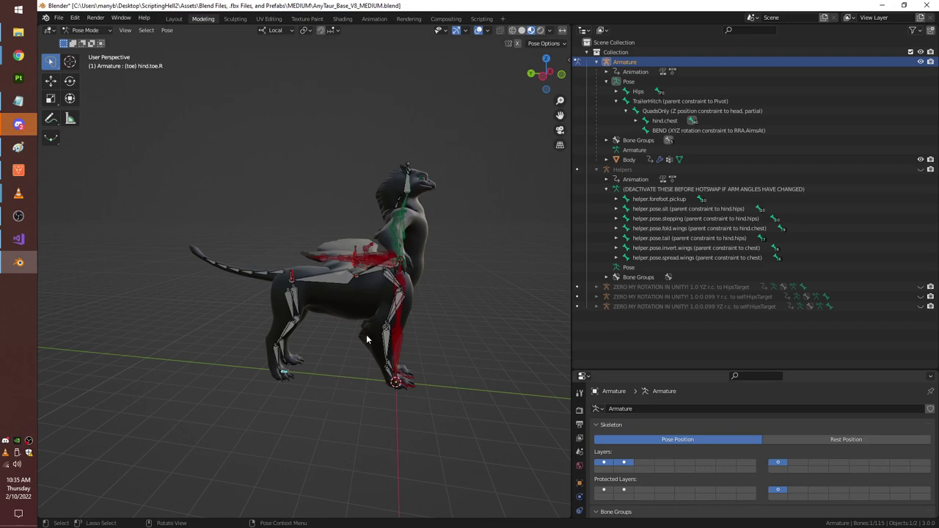
# Switch from Pose Mode to Object Mode and select the Body mesh.
pyautogui.click(82, 30)
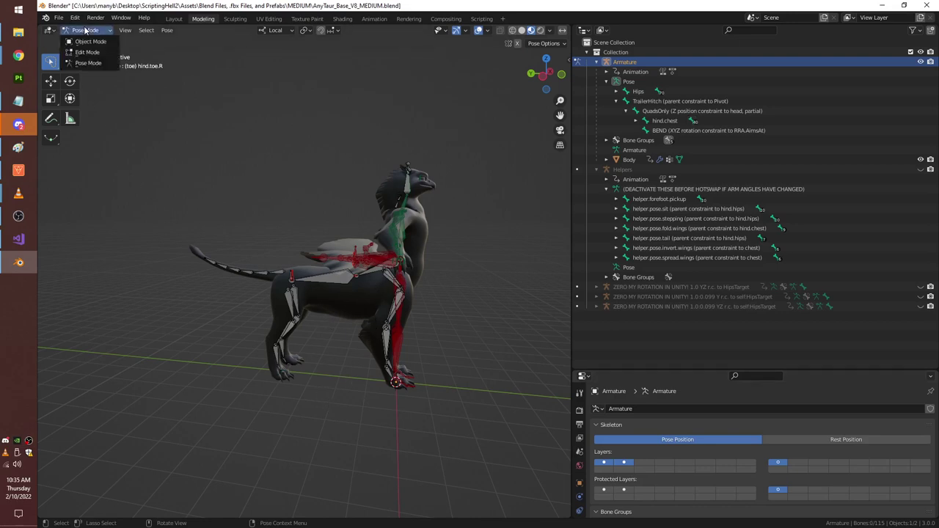
pyautogui.click(91, 41)
pyautogui.click(348, 302)
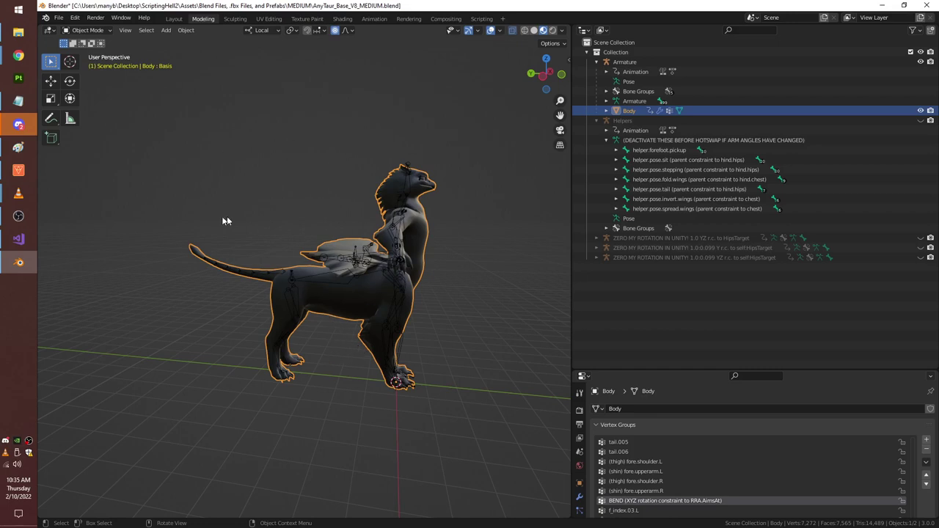
# Examine the Body mesh's stance and proportions from several angles, including the front and the left orthographic view.
pyautogui.moveTo(341, 271); pyautogui.dragTo(431, 401, button='middle')
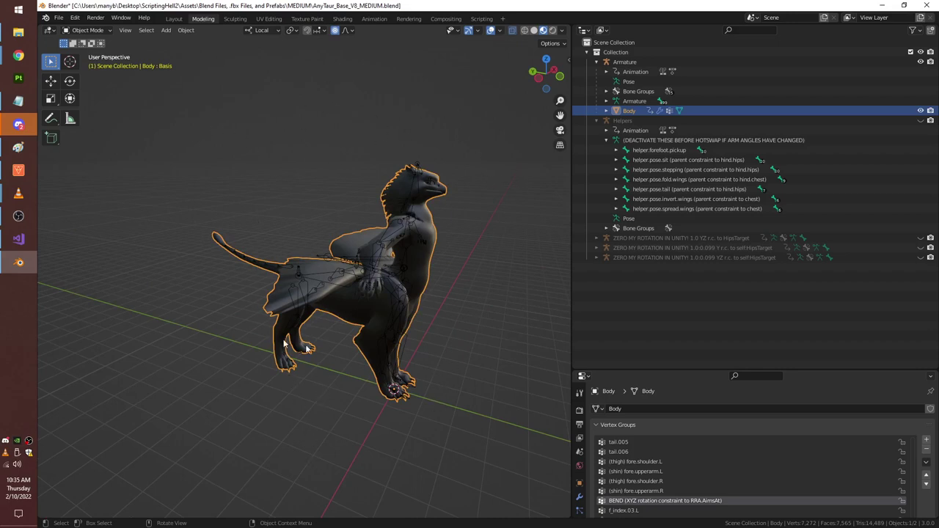
pyautogui.moveTo(419, 196); pyautogui.dragTo(492, 147, button='middle')
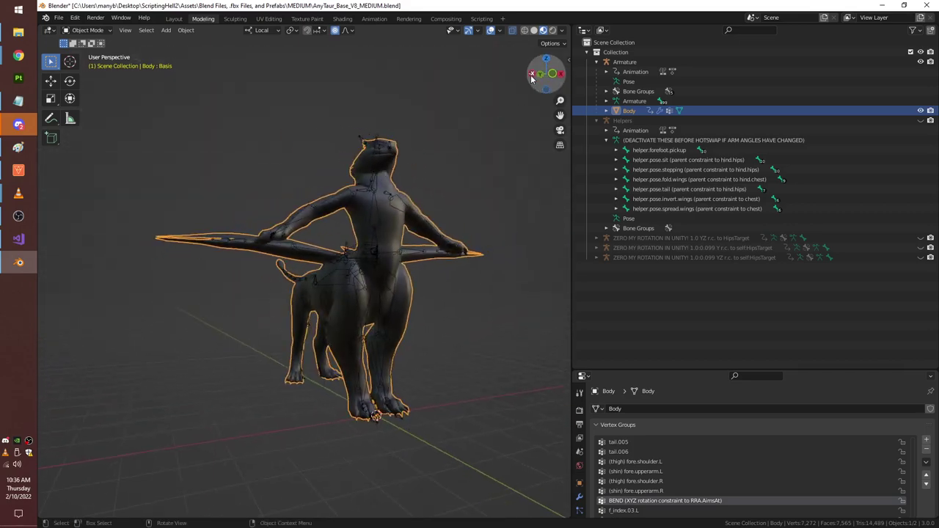
pyautogui.click(532, 74)
pyautogui.scroll(2, 436, 310)
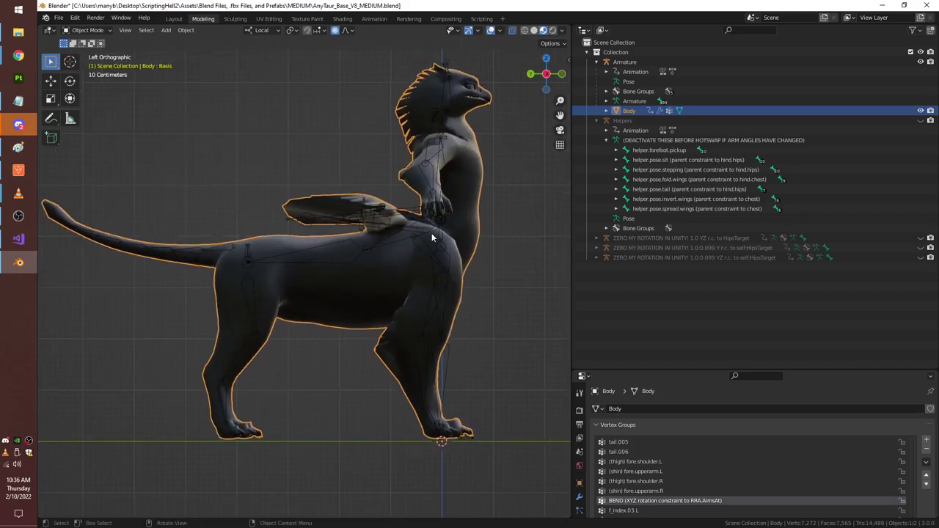
pyautogui.moveTo(466, 233); pyautogui.dragTo(431, 243, button='middle')
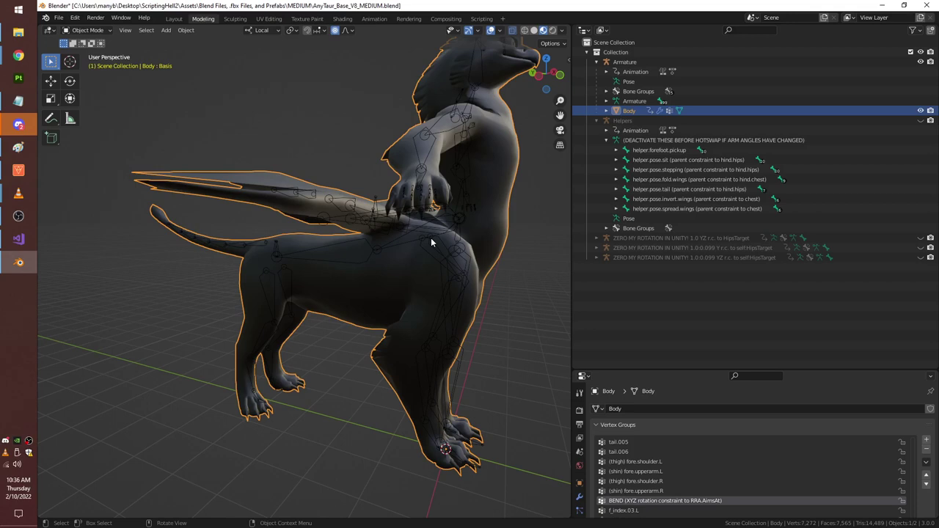
pyautogui.click(534, 82)
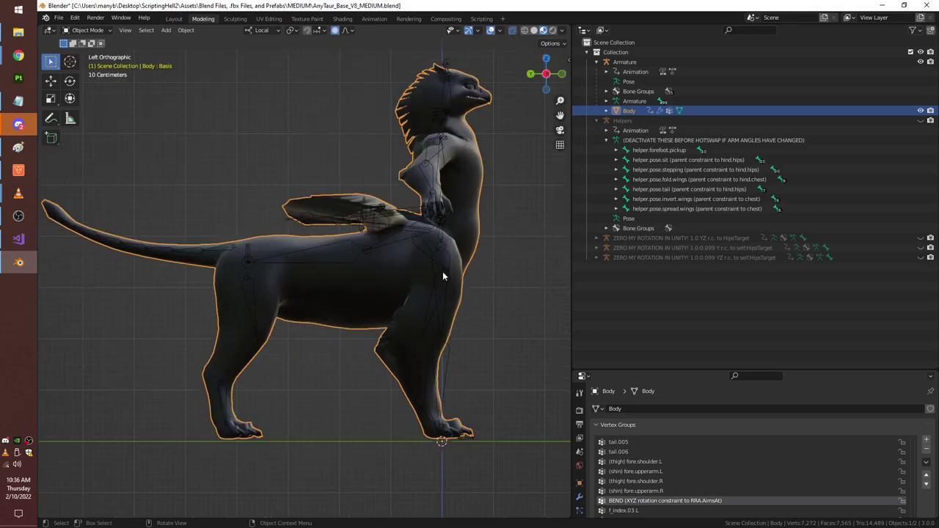
pyautogui.scroll(-5, 442, 276)
pyautogui.scroll(5, 442, 276)
pyautogui.click(19, 216)
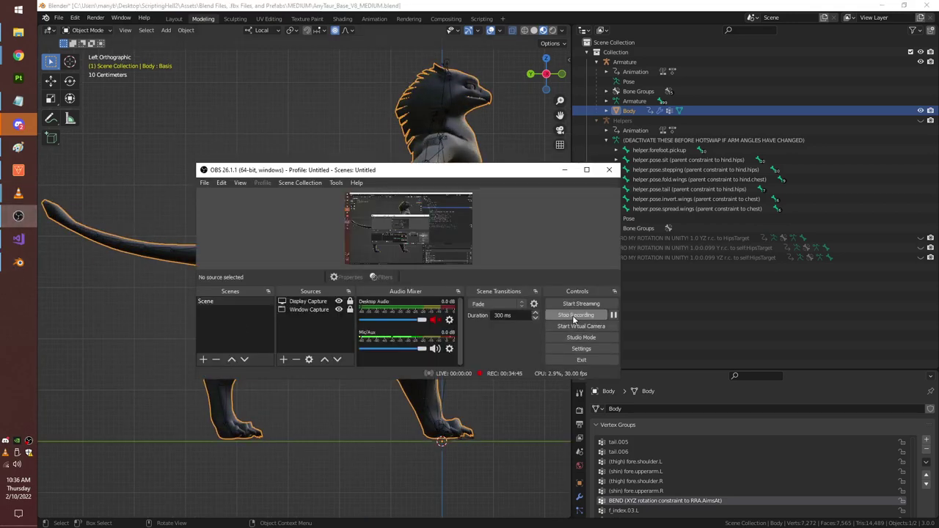